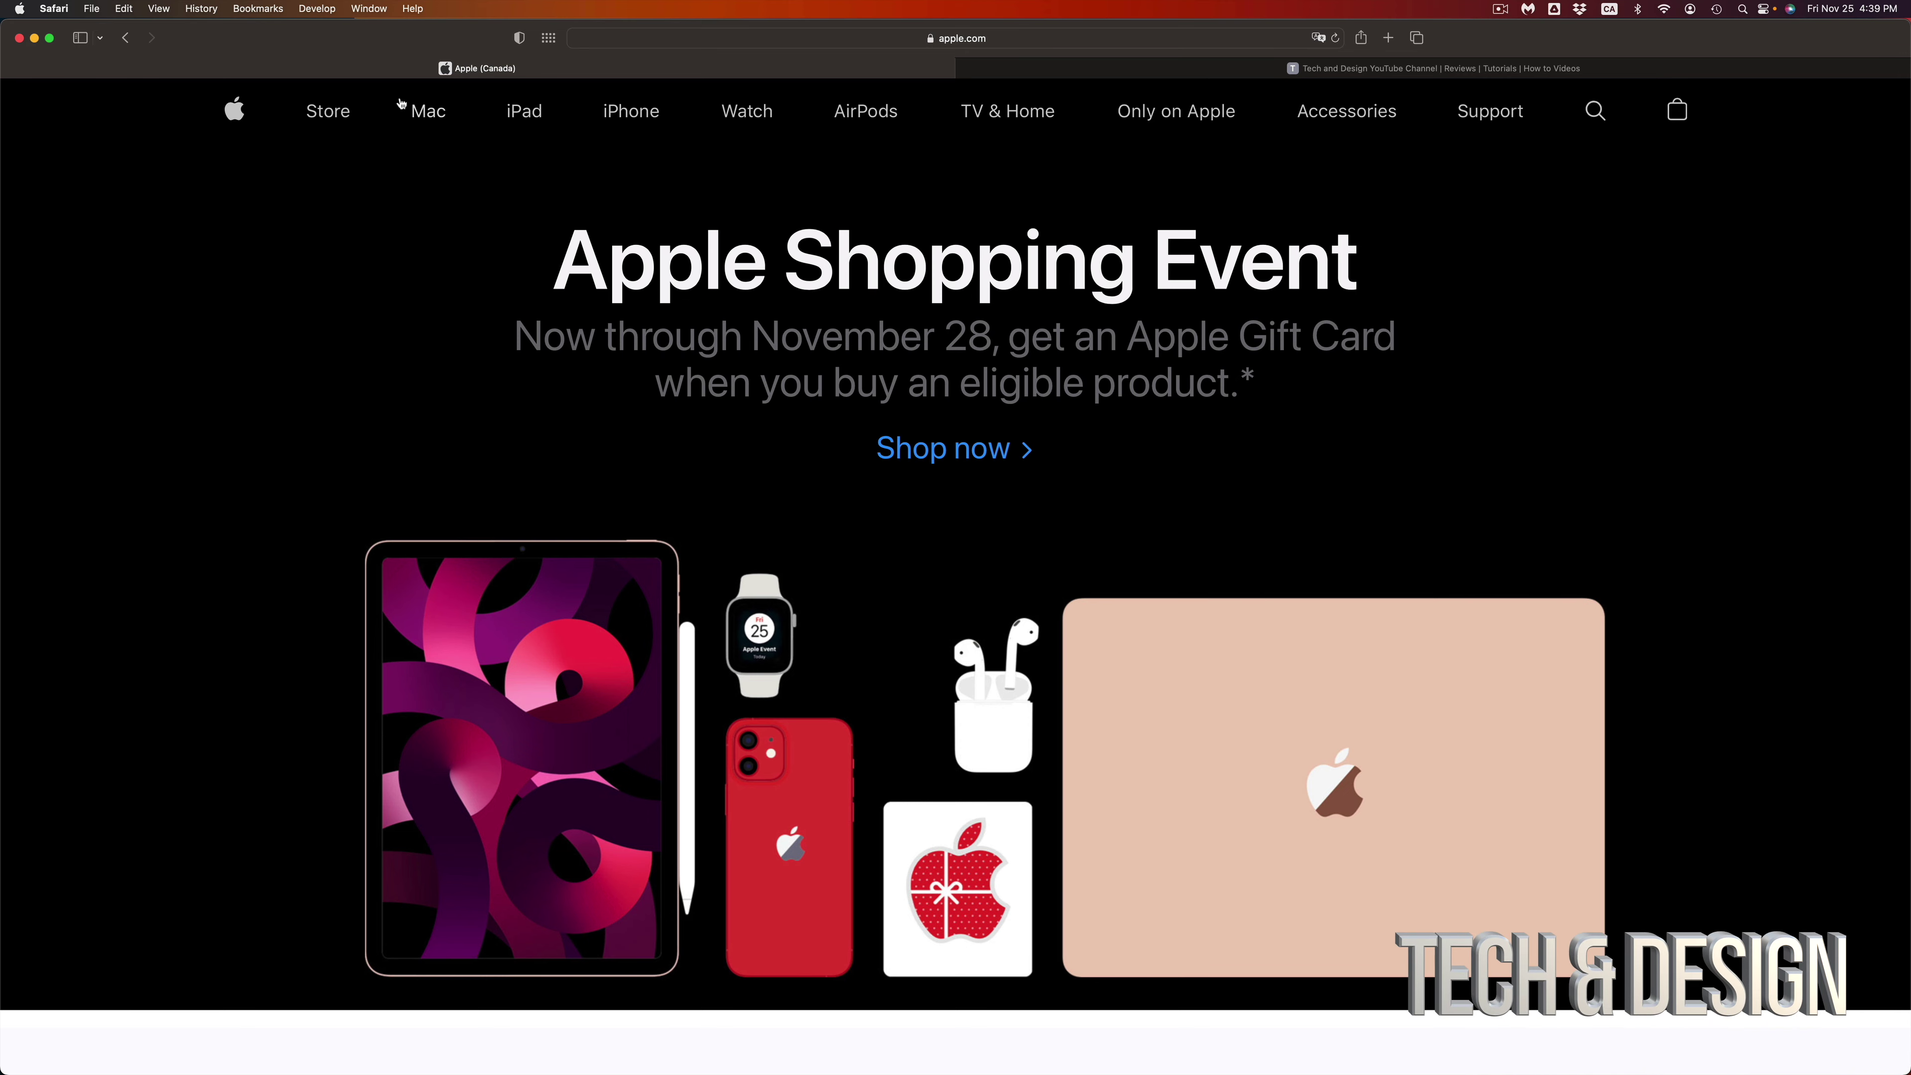
Open the Apple online Store page and browse its product categories carousel.
left_click(328, 109)
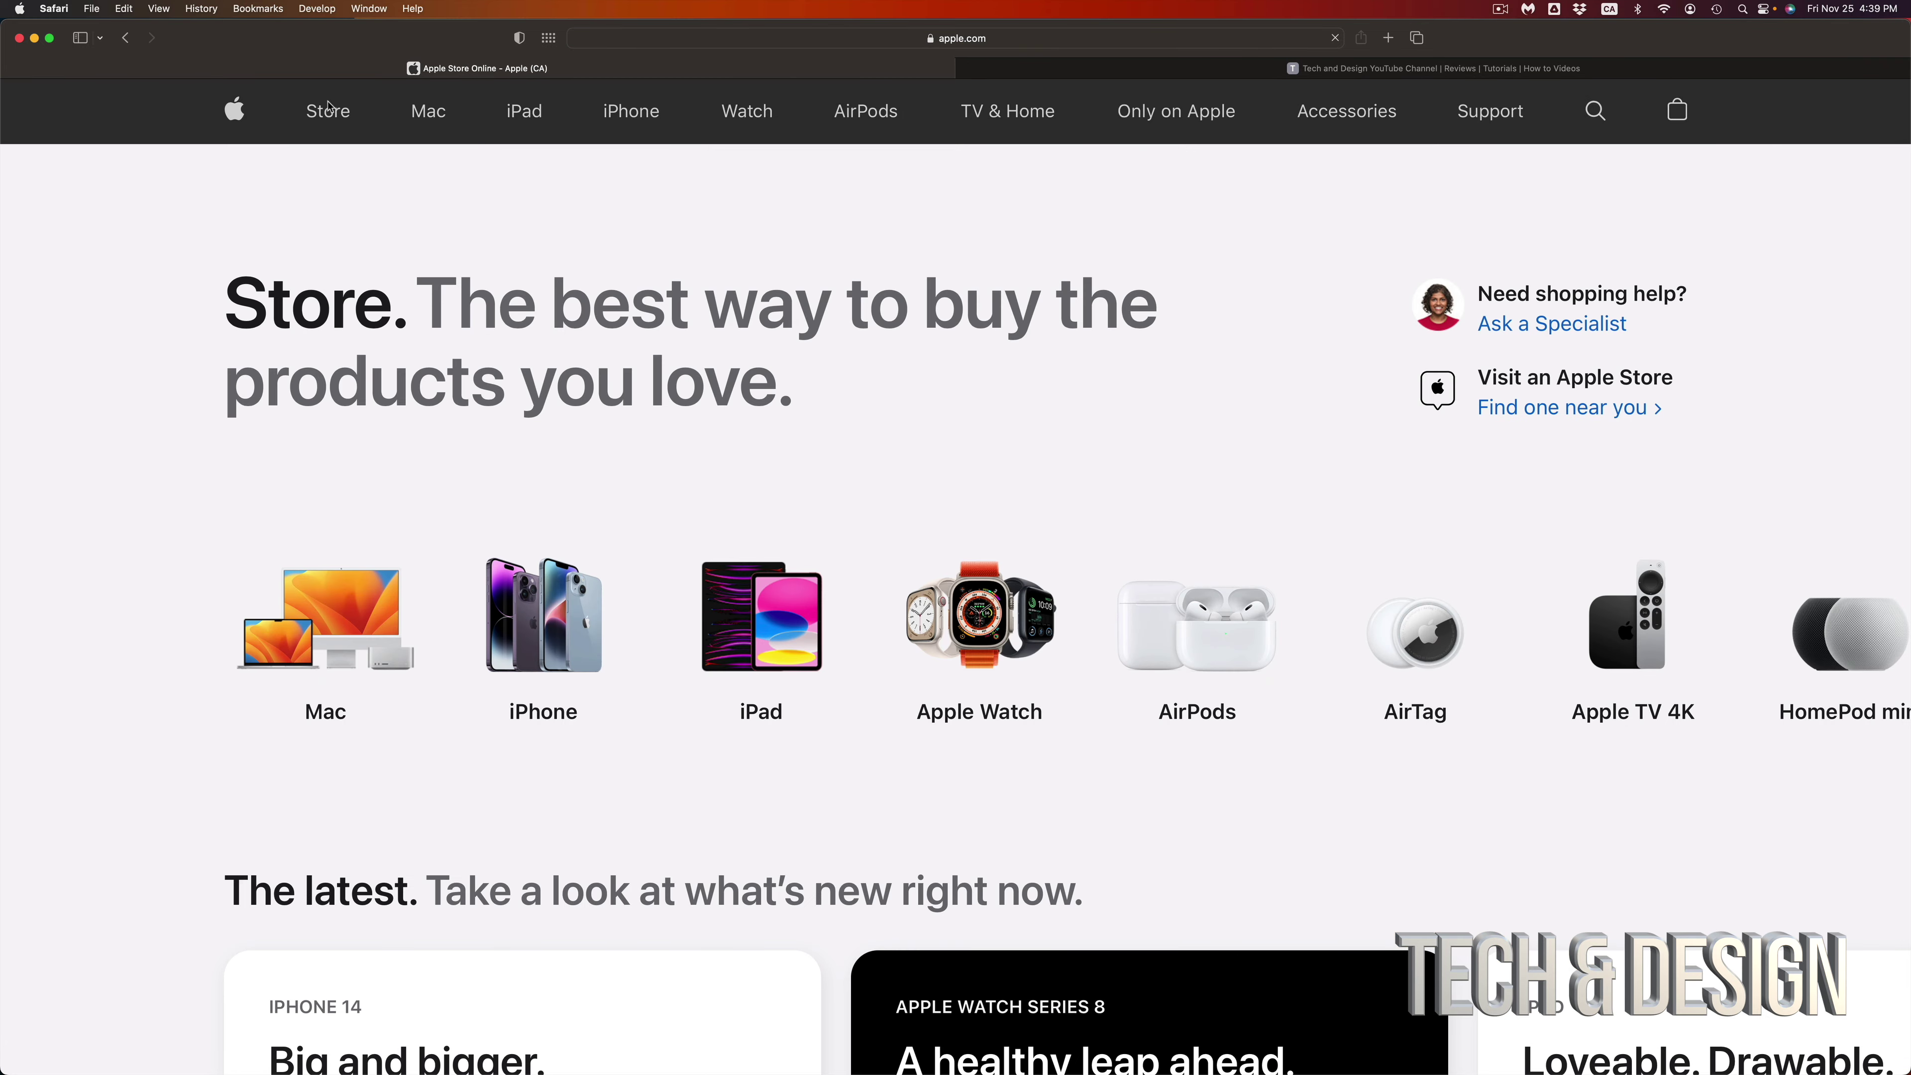
scroll(428, 181, "down", 3)
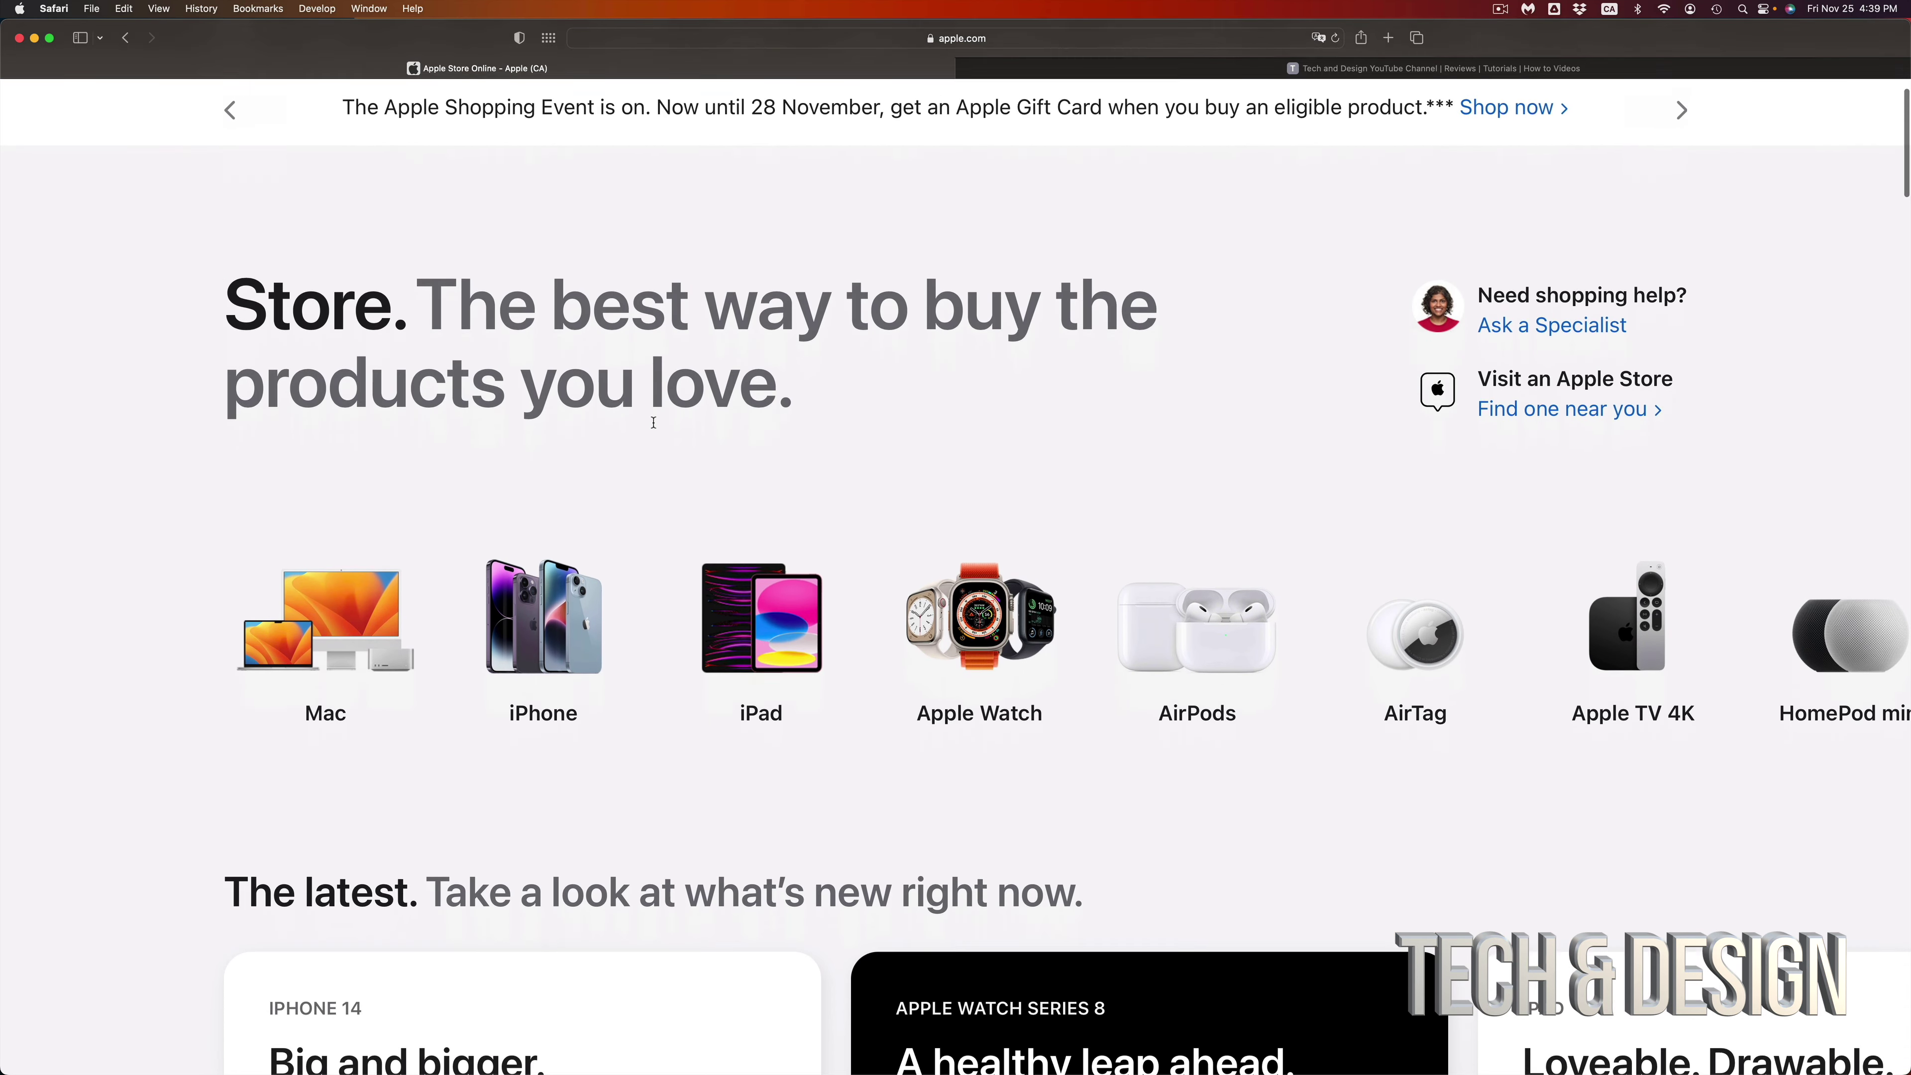
scroll(997, 532, "right", 5)
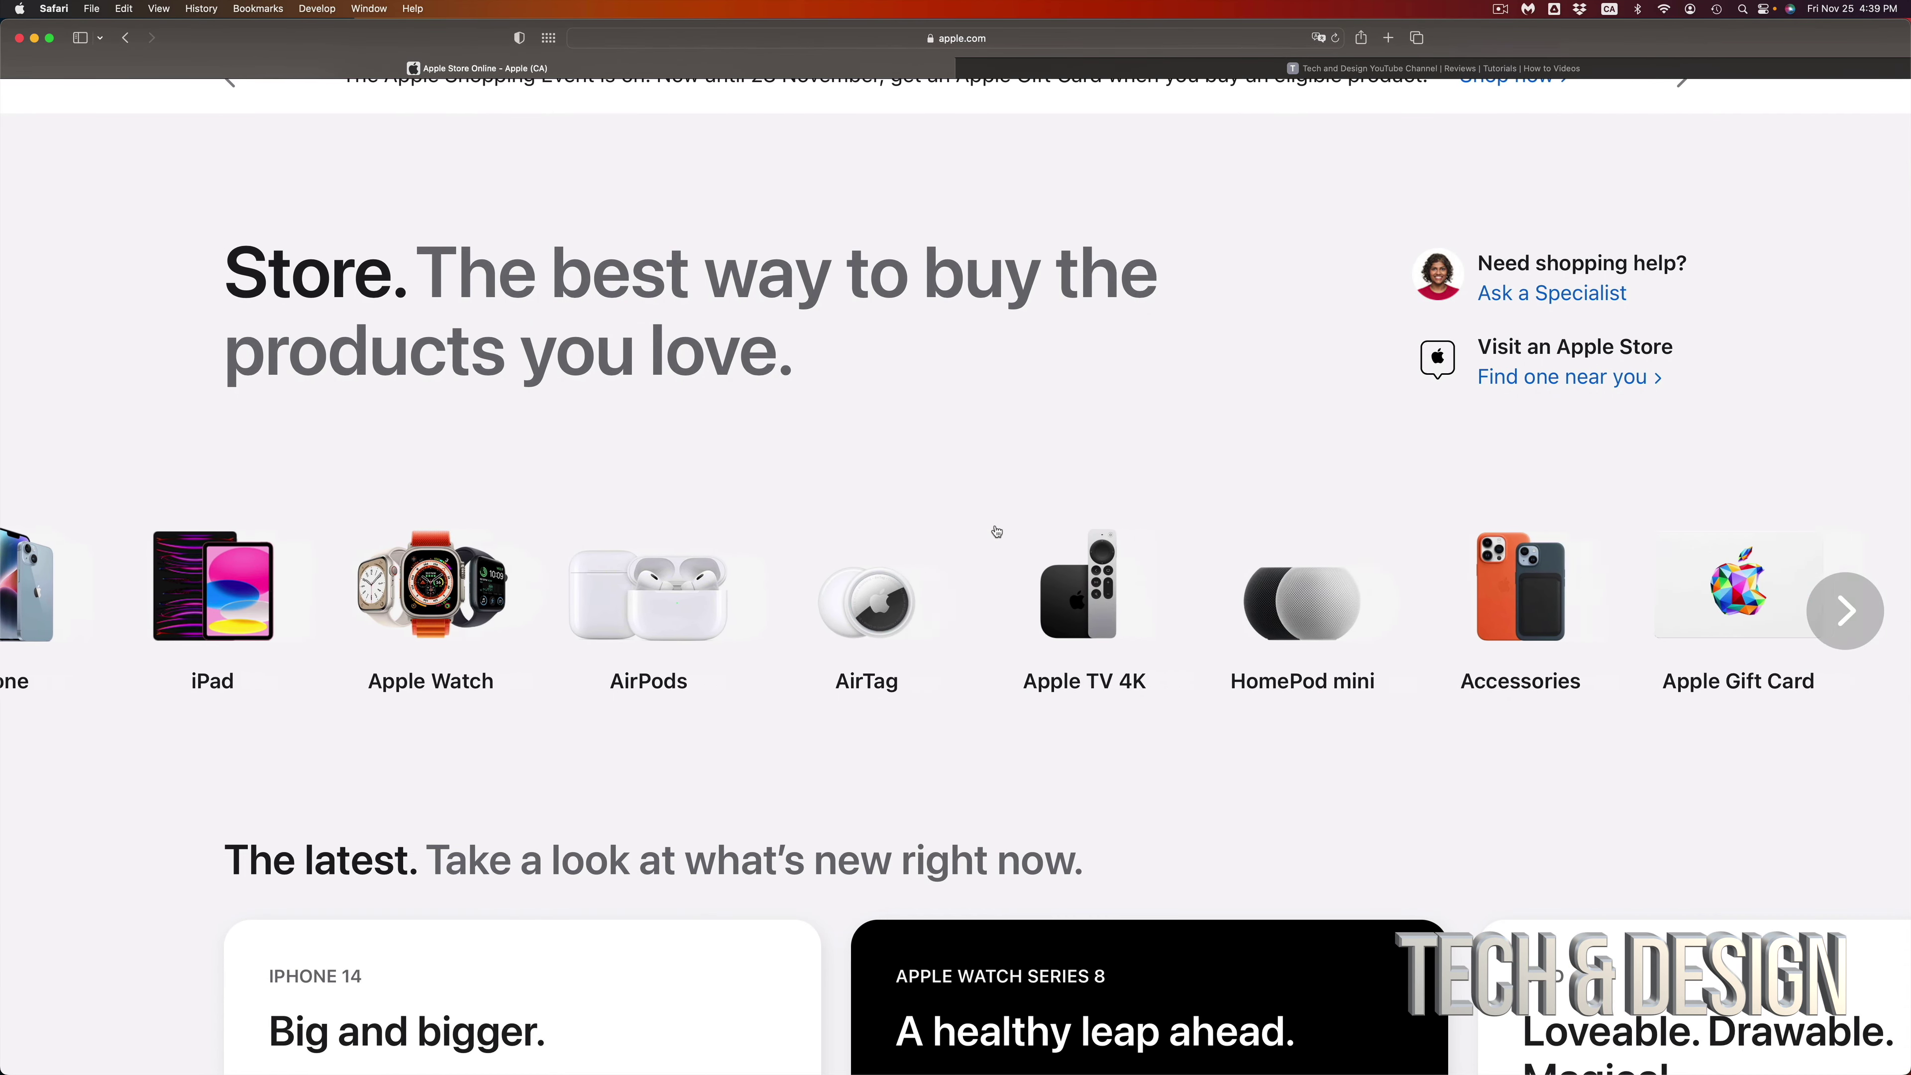
scroll(997, 532, "up", 3)
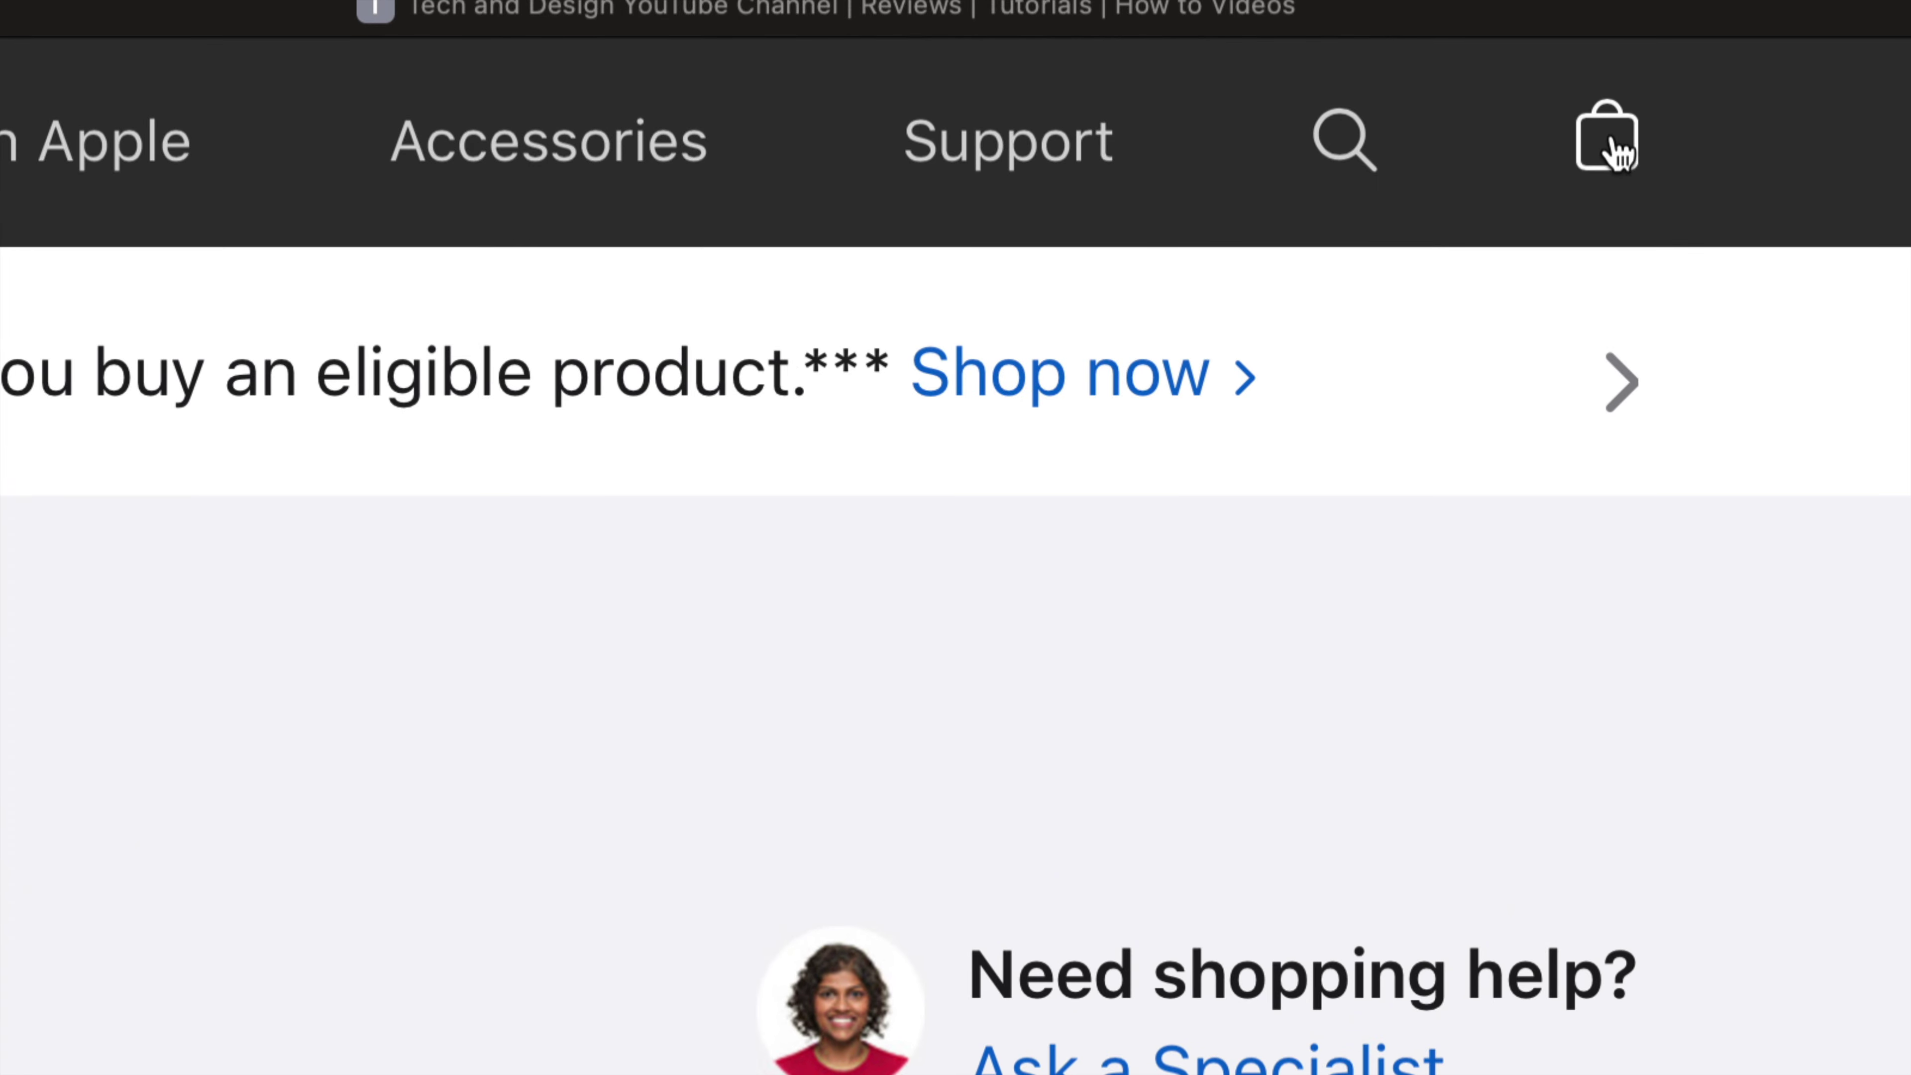
Open the bag menu, which shows the bag is empty.
left_click(1646, 154)
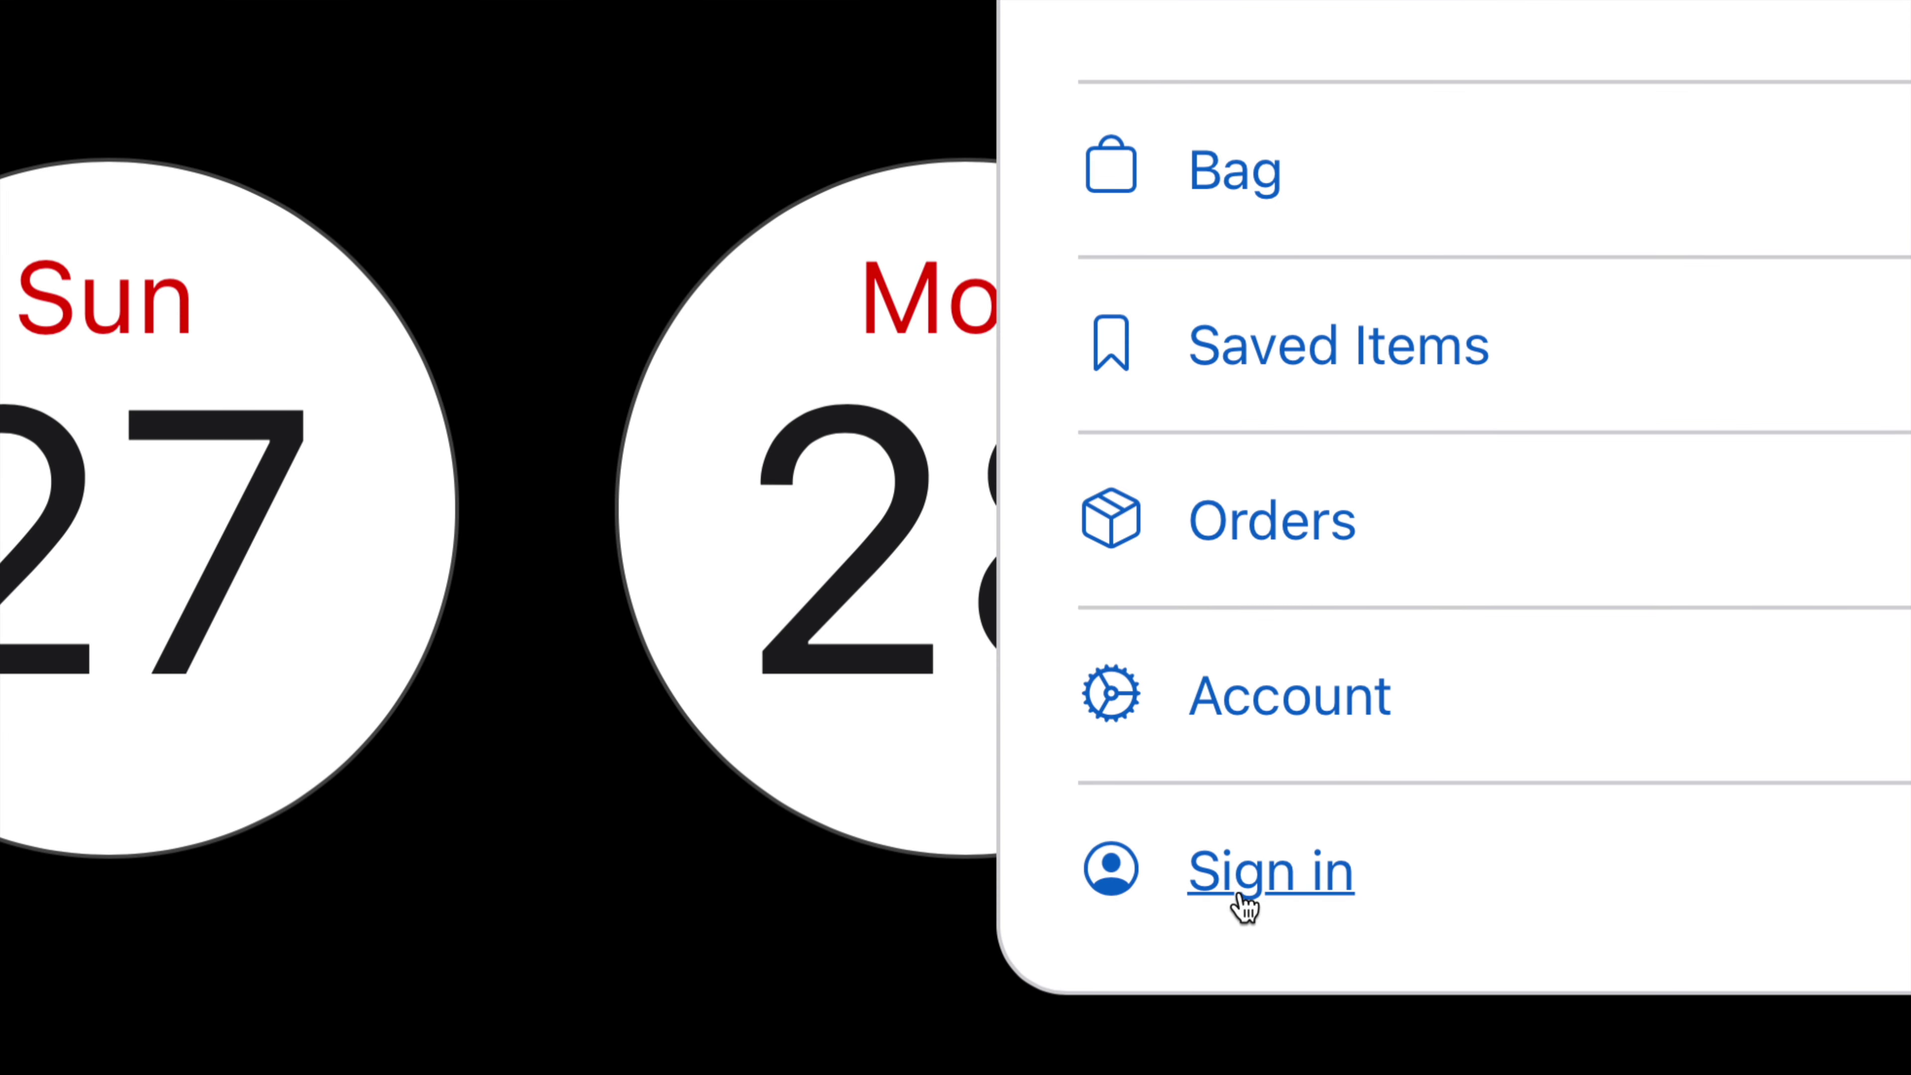
Go to the Apple Store sign-in page and highlight the line about not having an Apple ID.
left_click(1288, 892)
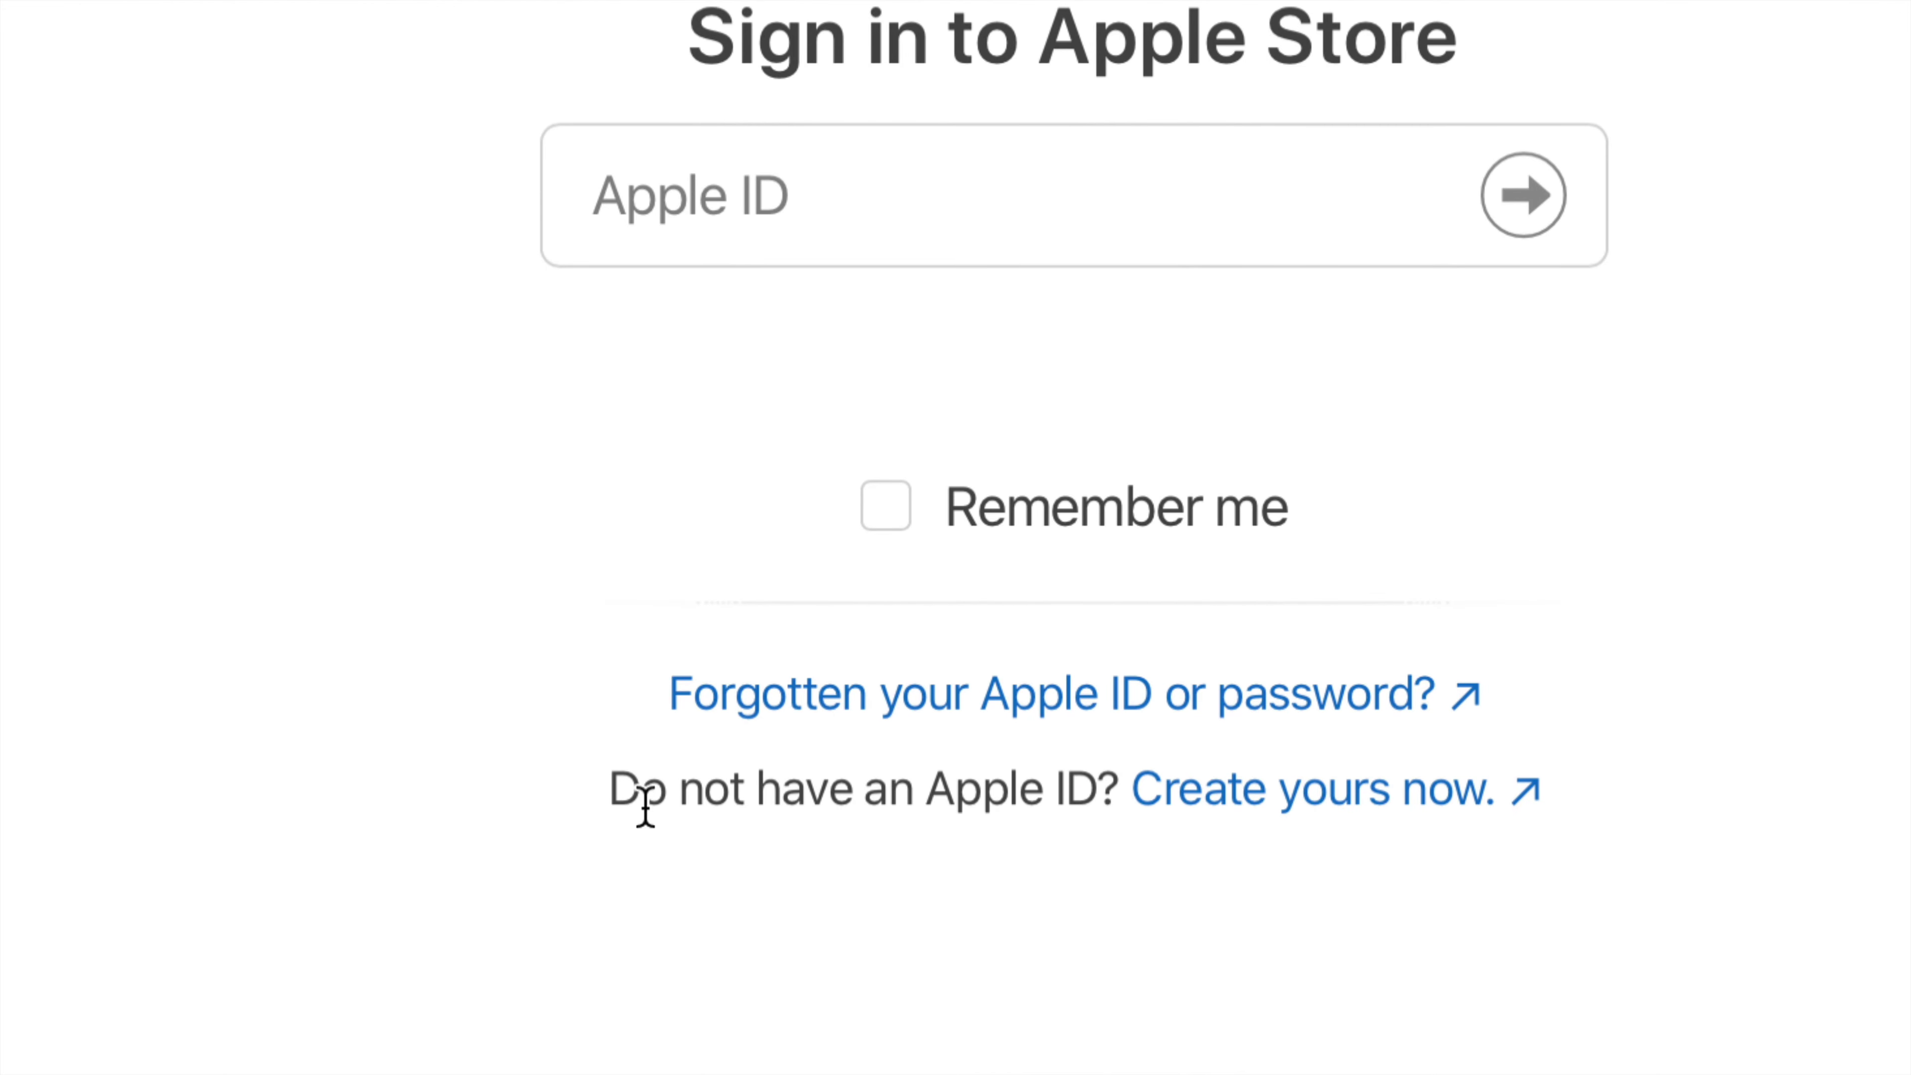
left_click_drag(611, 811, 1123, 804)
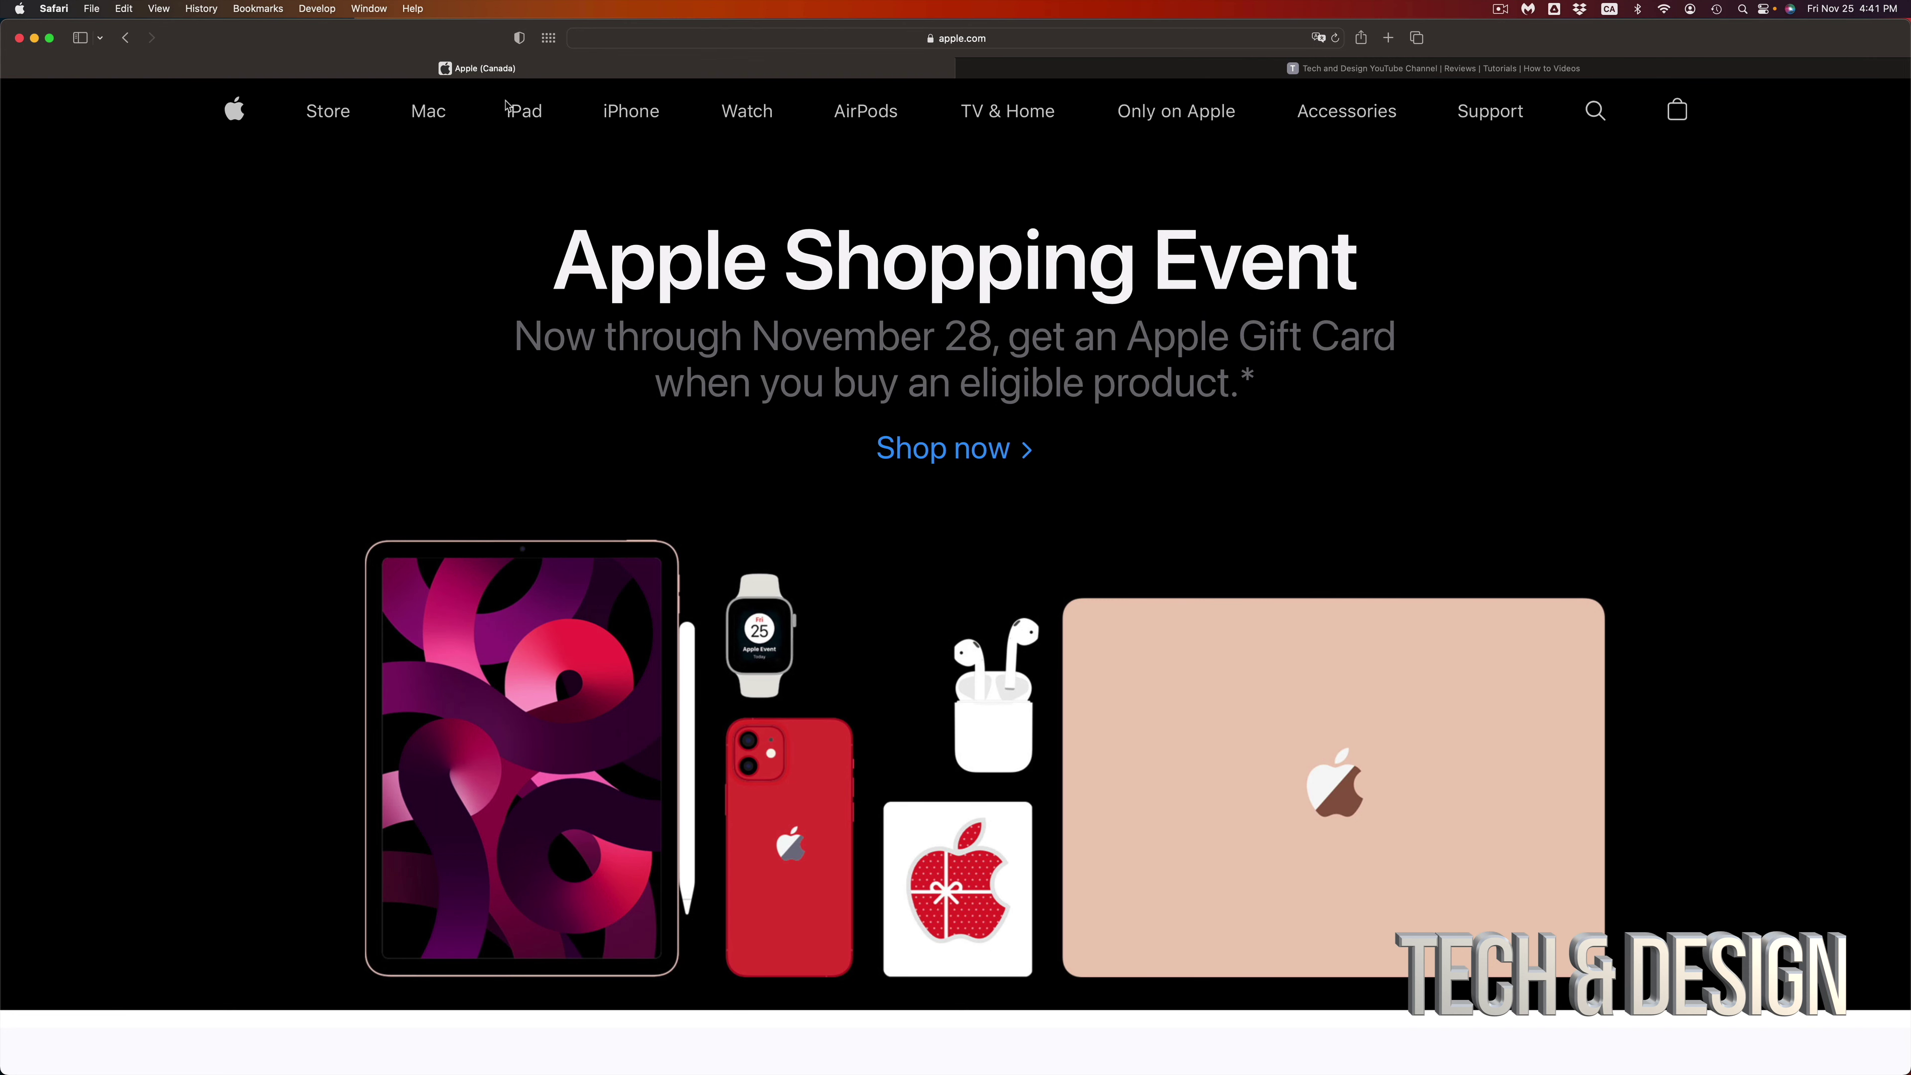
Go to the iPhone section and open the iPhone 14 Pro product page.
scroll(810, 493, "down", 15)
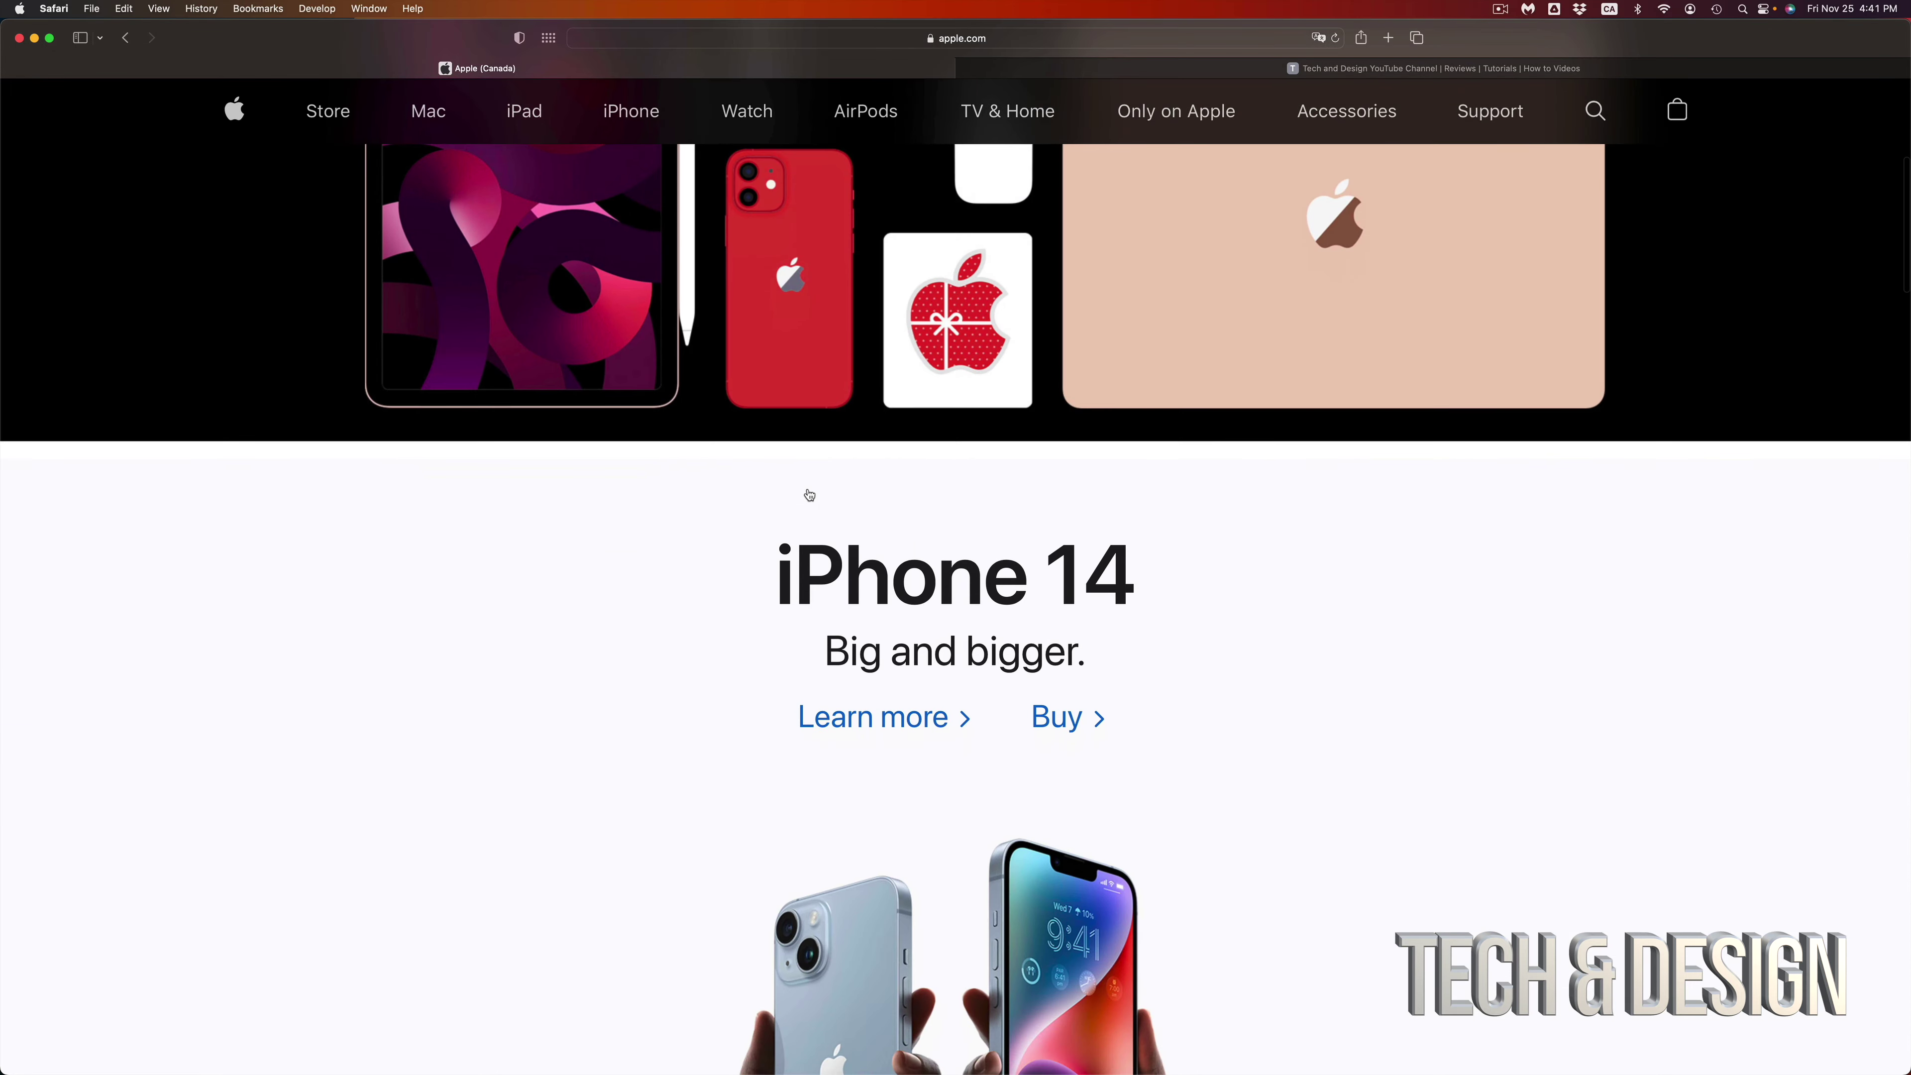
scroll(810, 494, "up", 10)
scroll(810, 494, "up", 5)
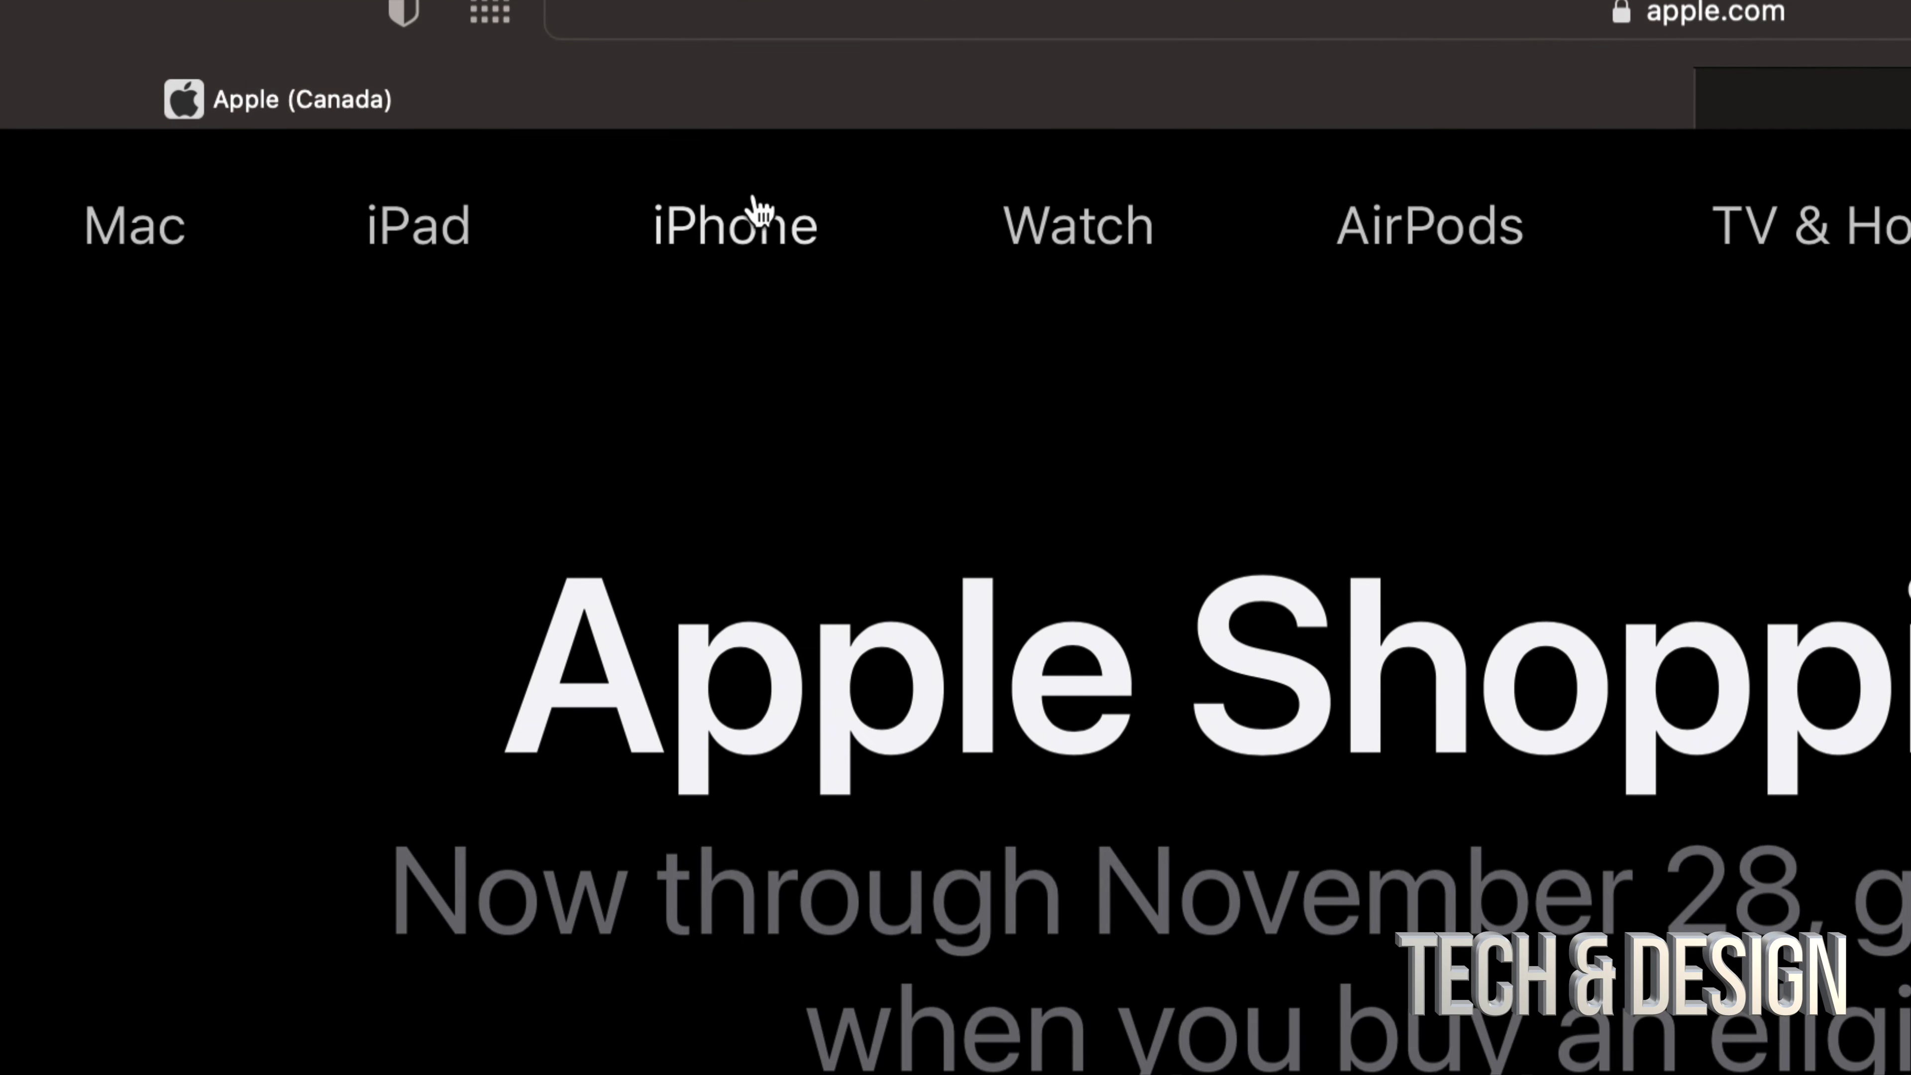
left_click(726, 243)
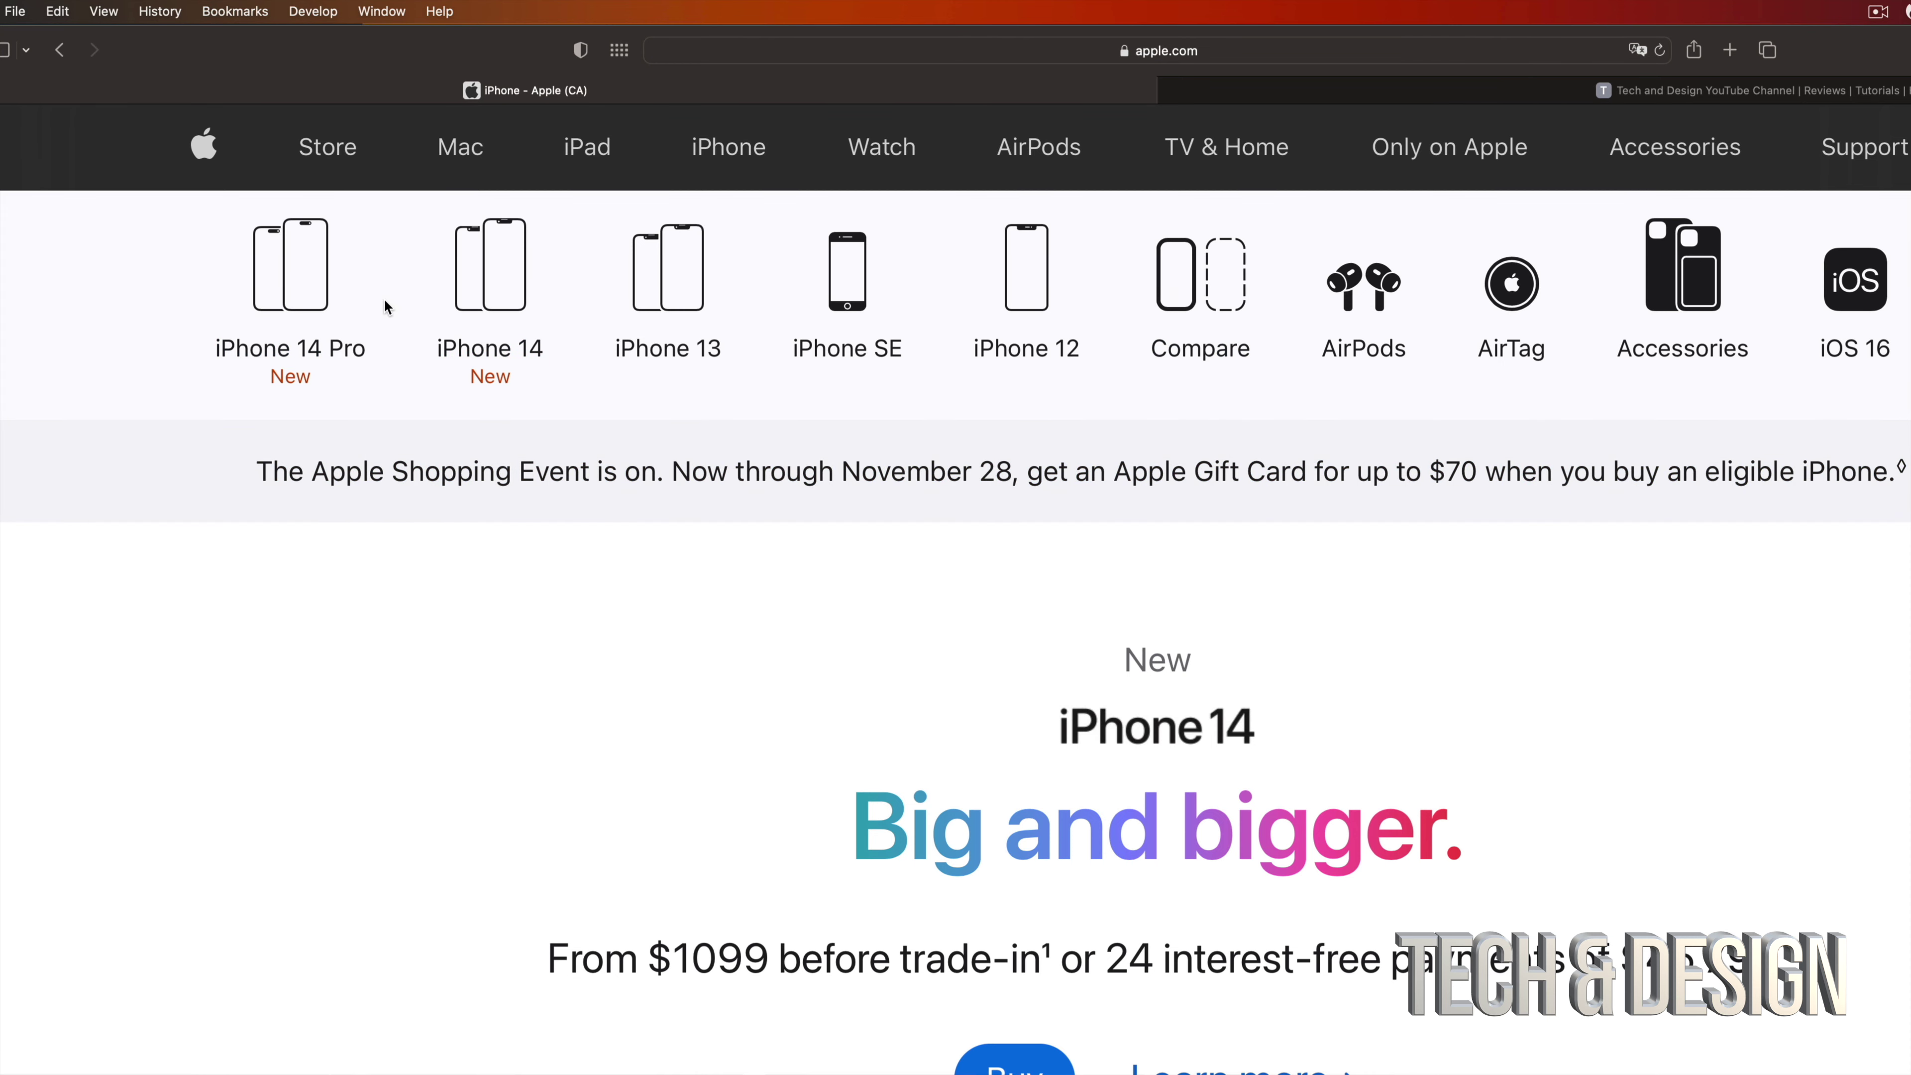
left_click(295, 302)
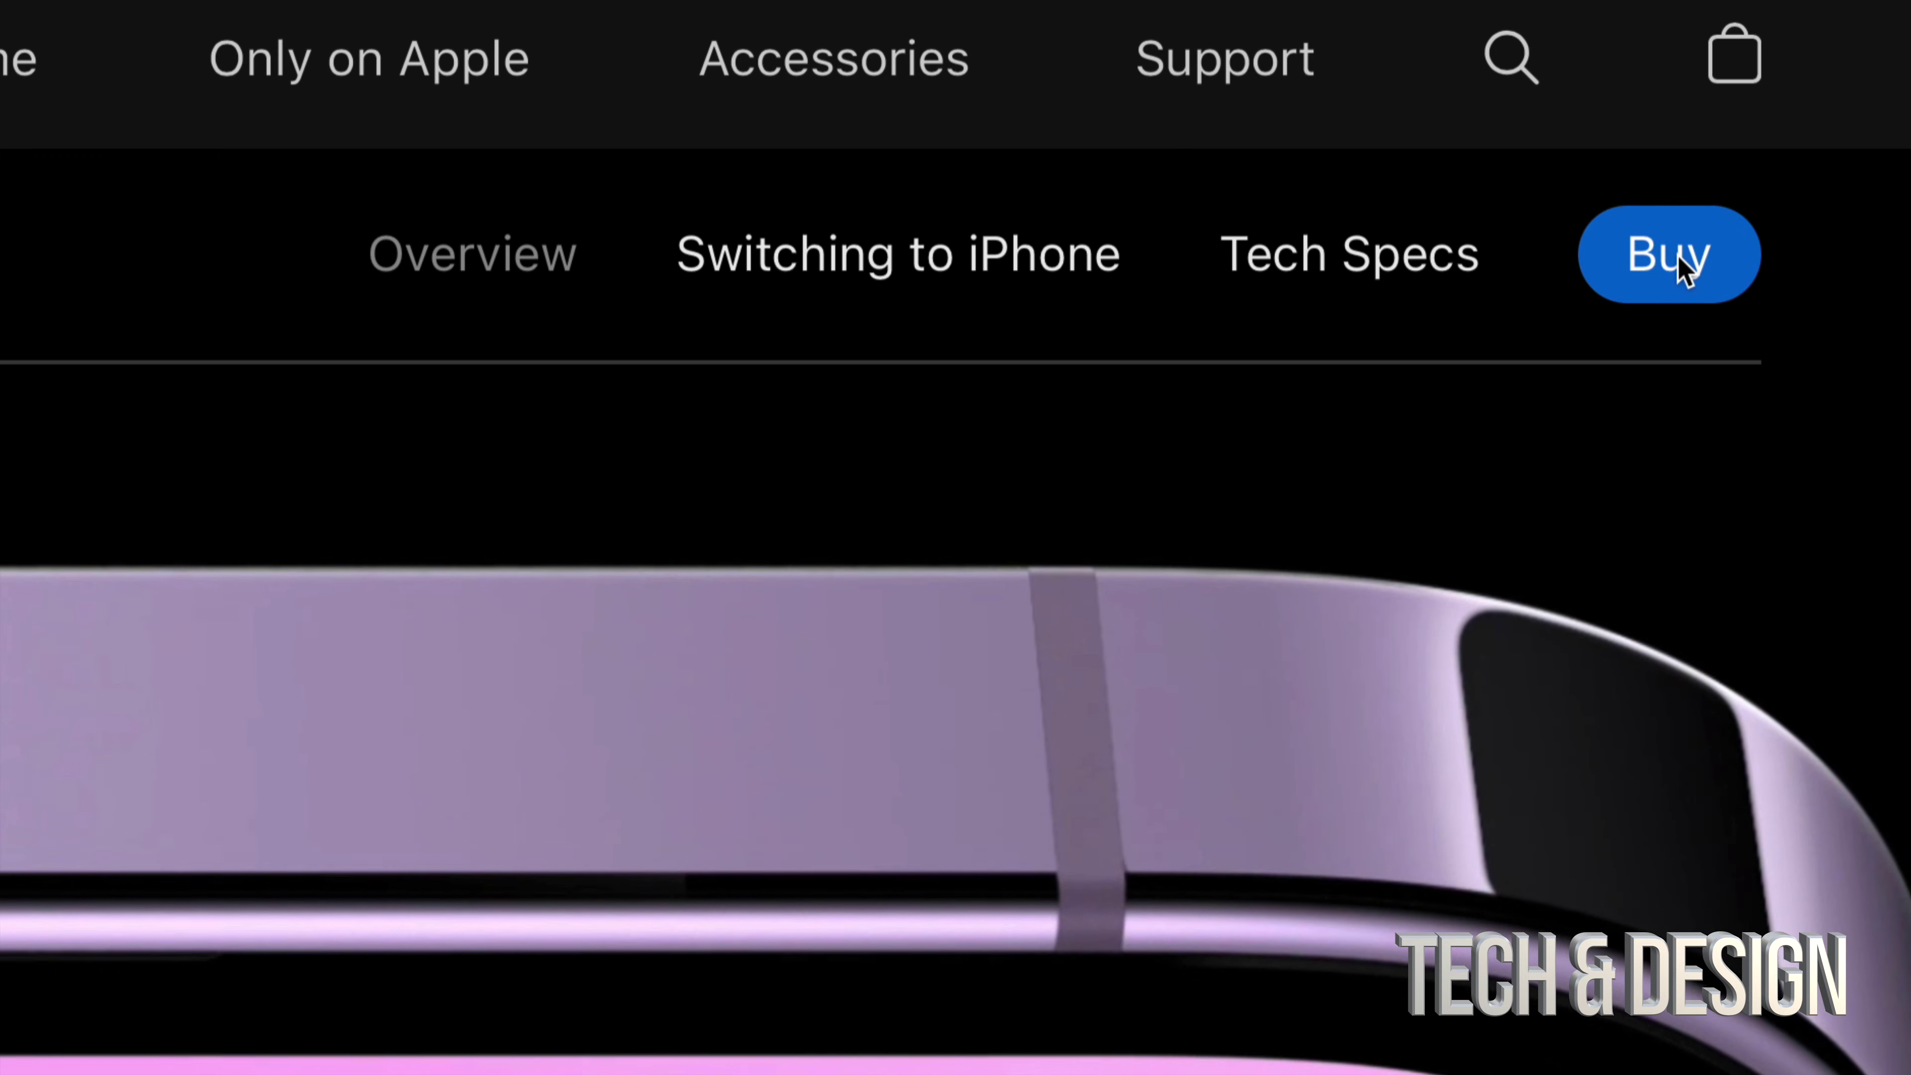
Start buying the 6.1-inch iPhone 14 Pro and pick the Space Black finish.
left_click(1679, 259)
scroll(1579, 414, "down", 2)
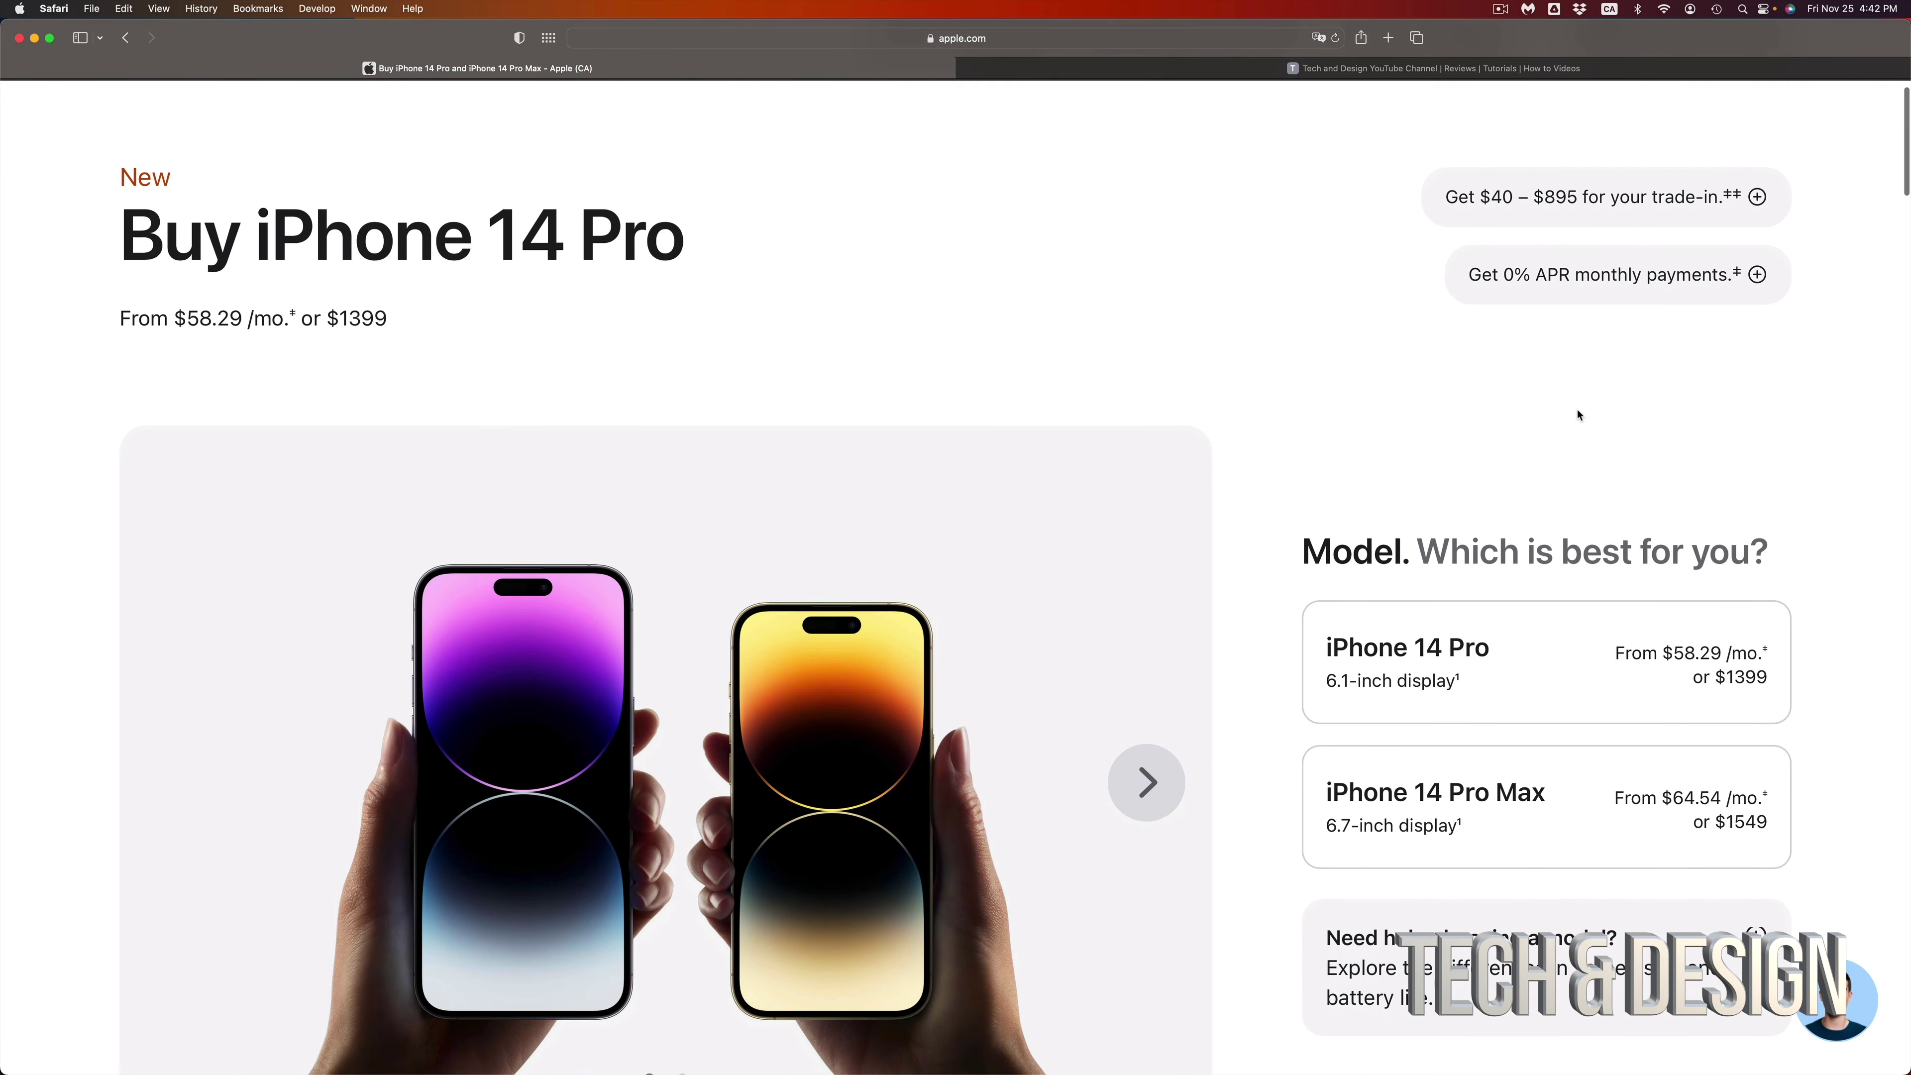
scroll(1579, 415, "down", 2)
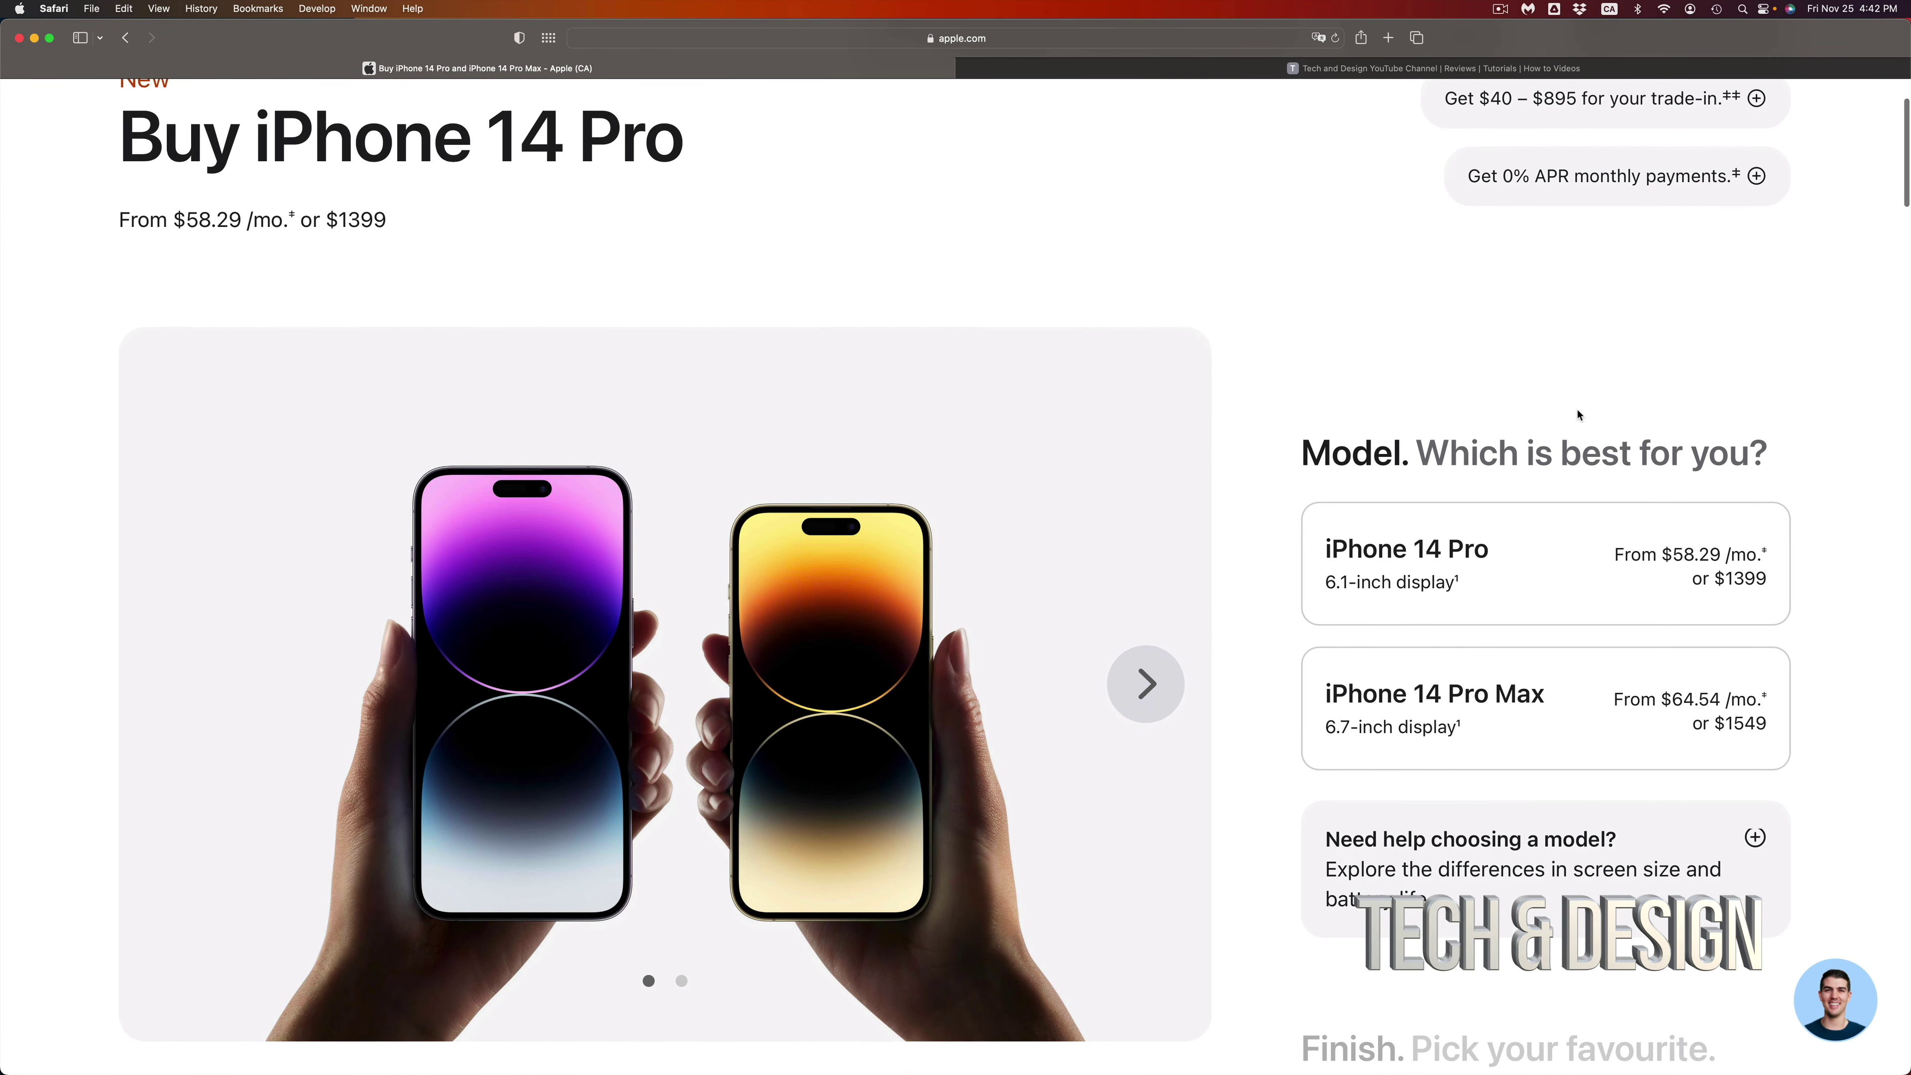
scroll(1578, 414, "down", 1)
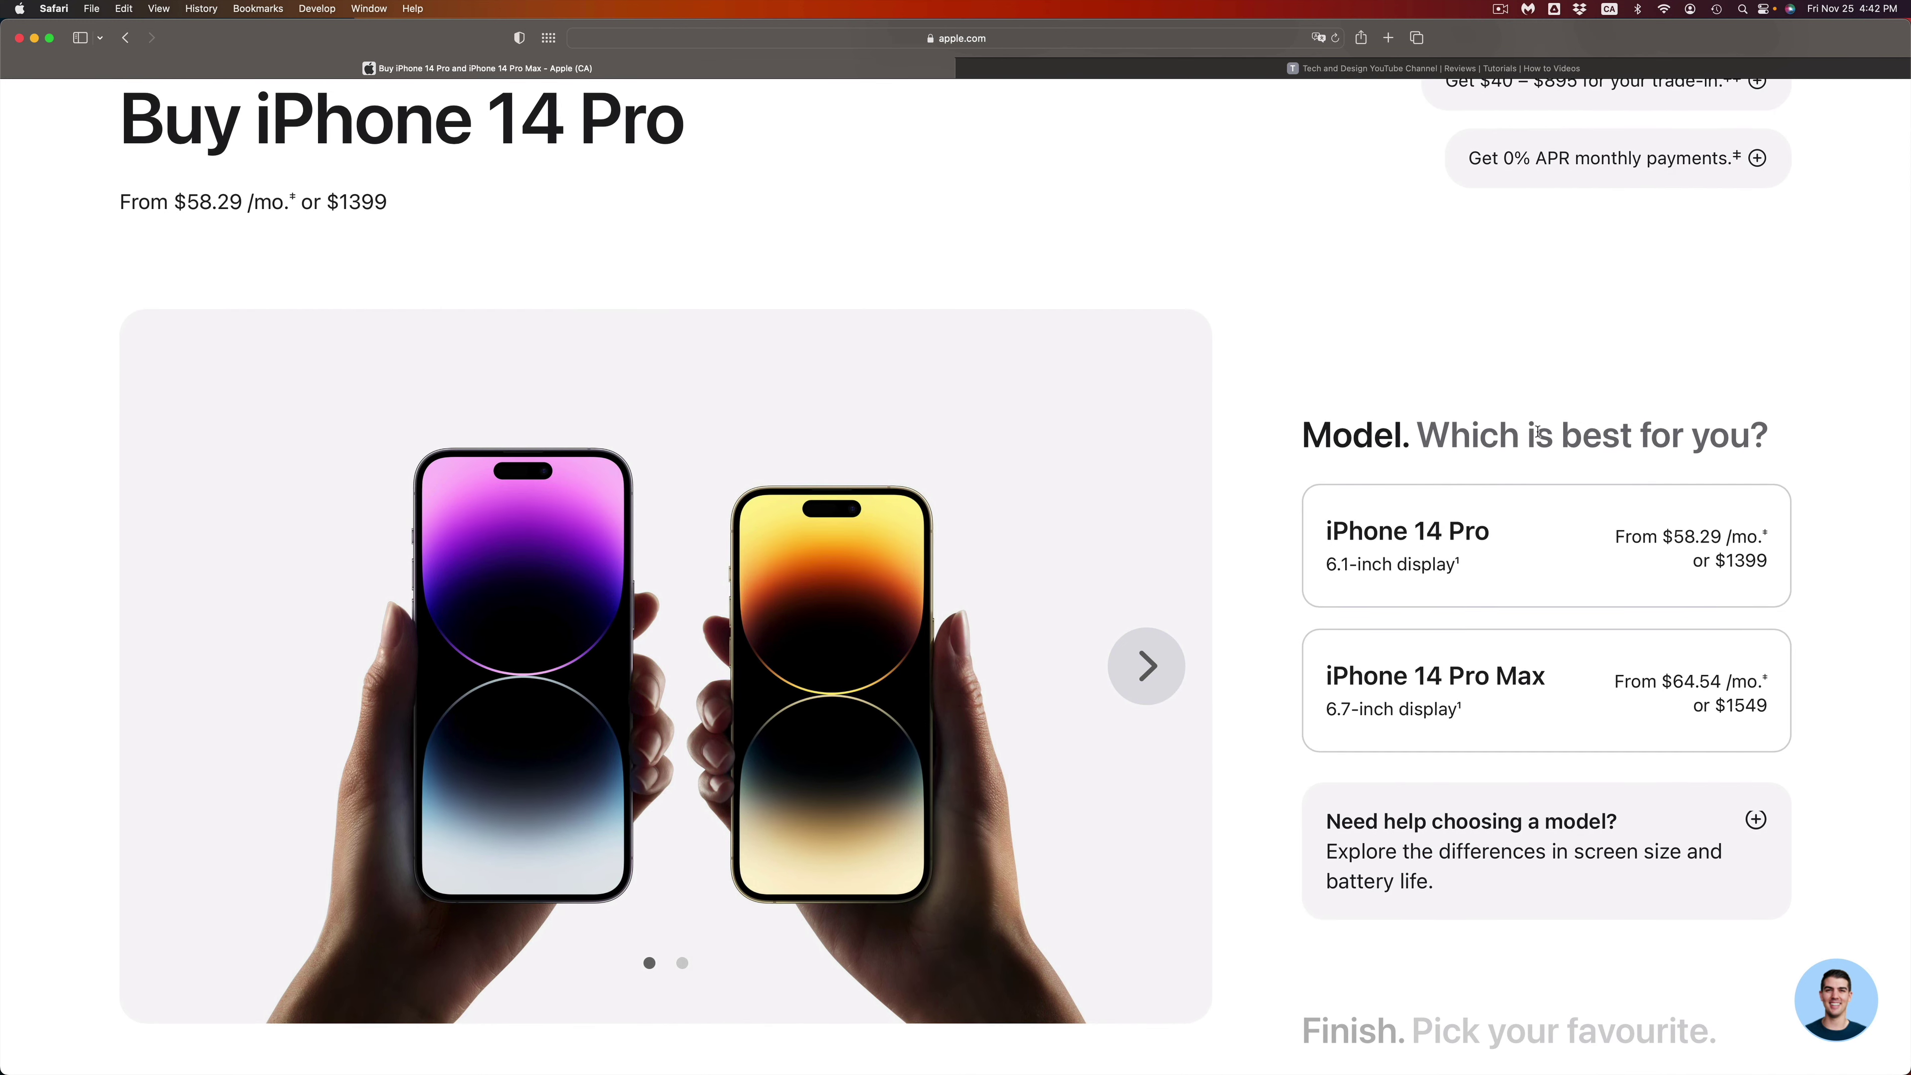
left_click(1468, 545)
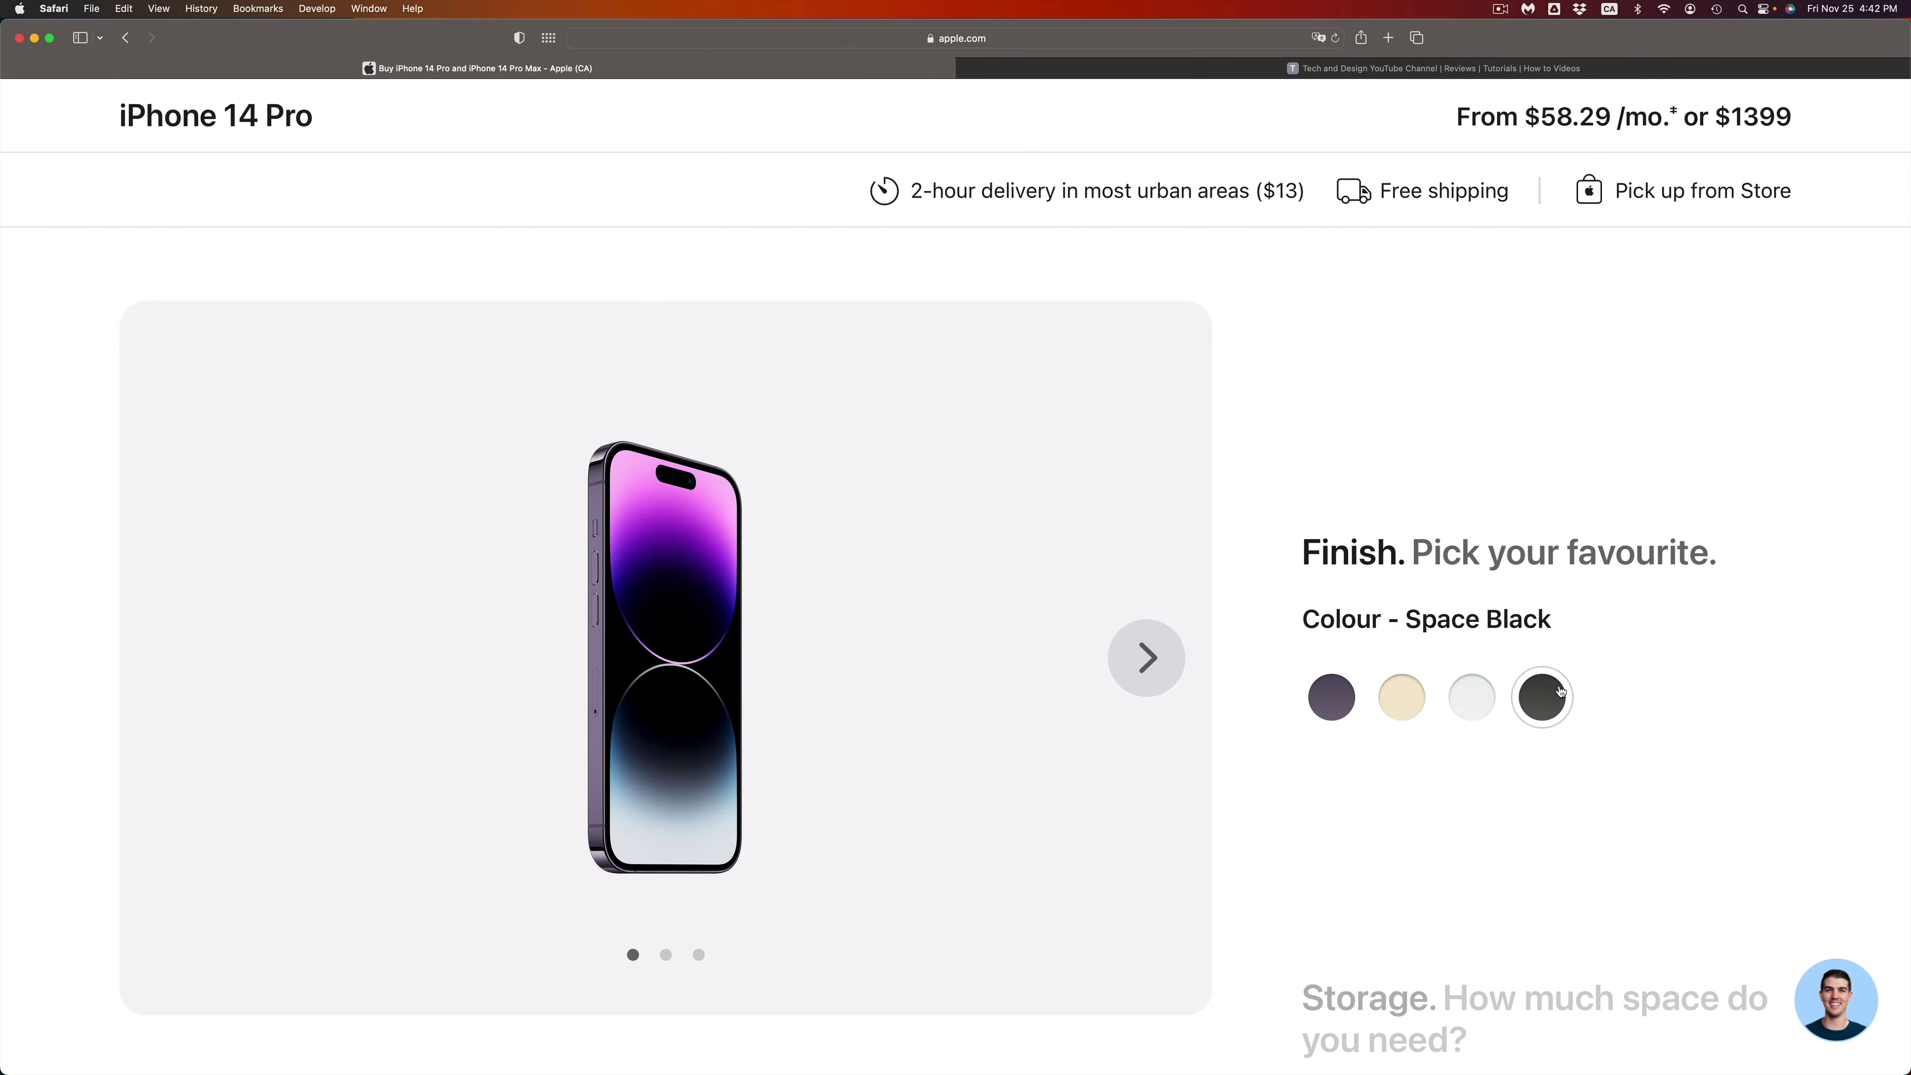
left_click(1528, 706)
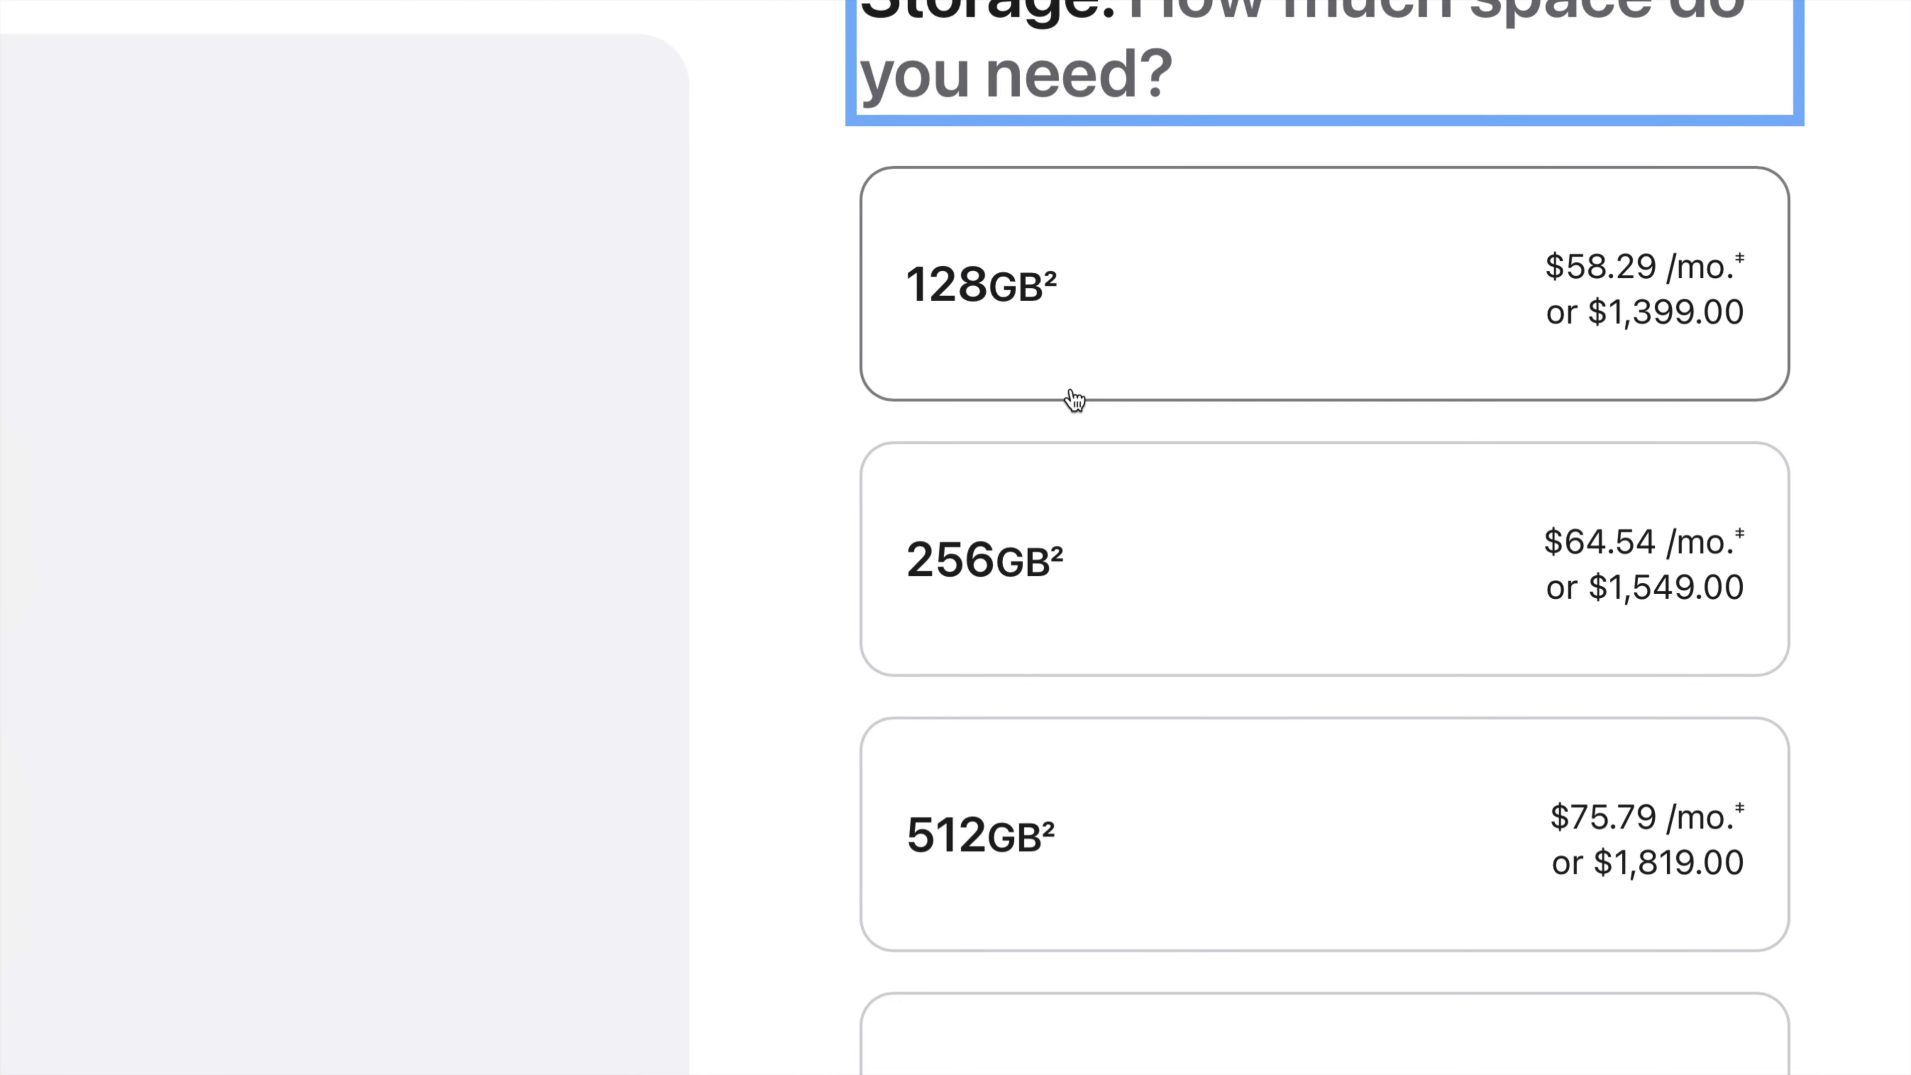
Choose no trade-in and no AppleCare+ coverage for the 128GB Space Black iPhone 14 Pro.
scroll(1144, 320, "down", 5)
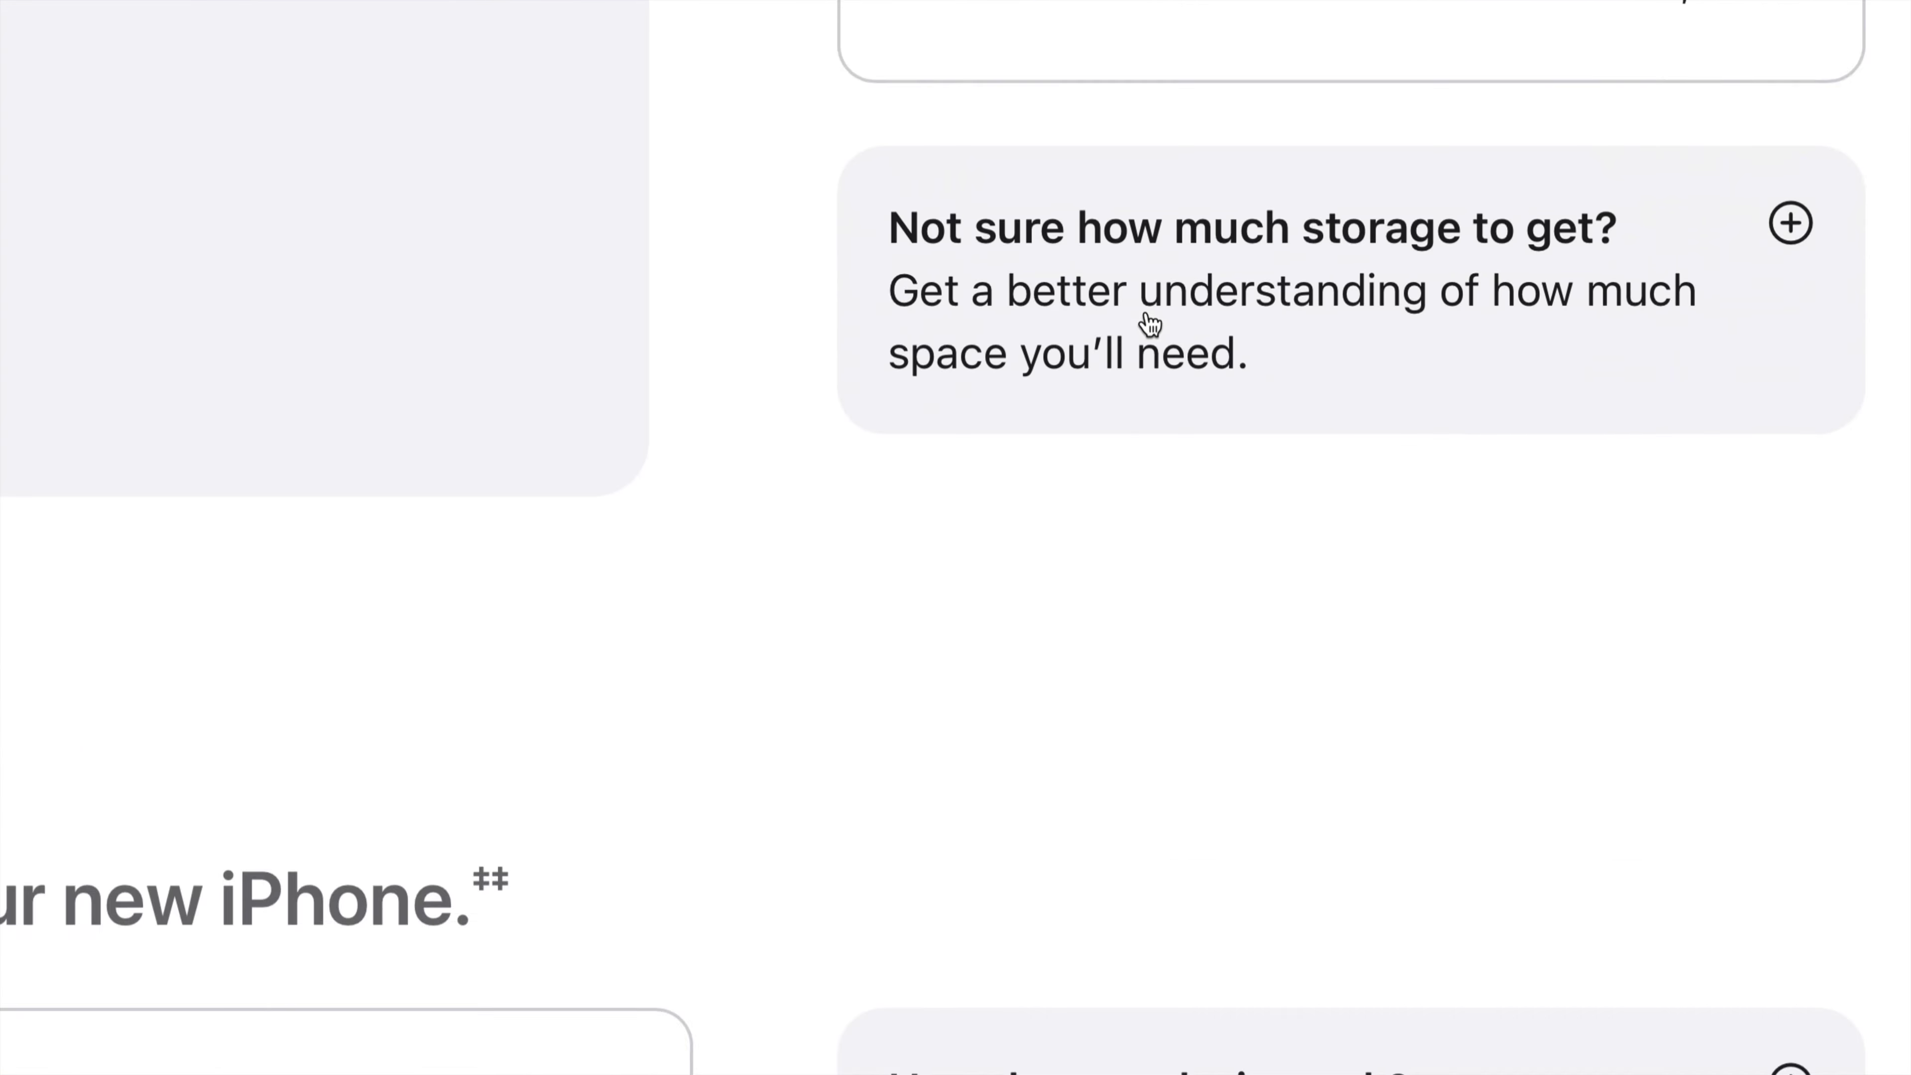
scroll(1148, 322, "down", 5)
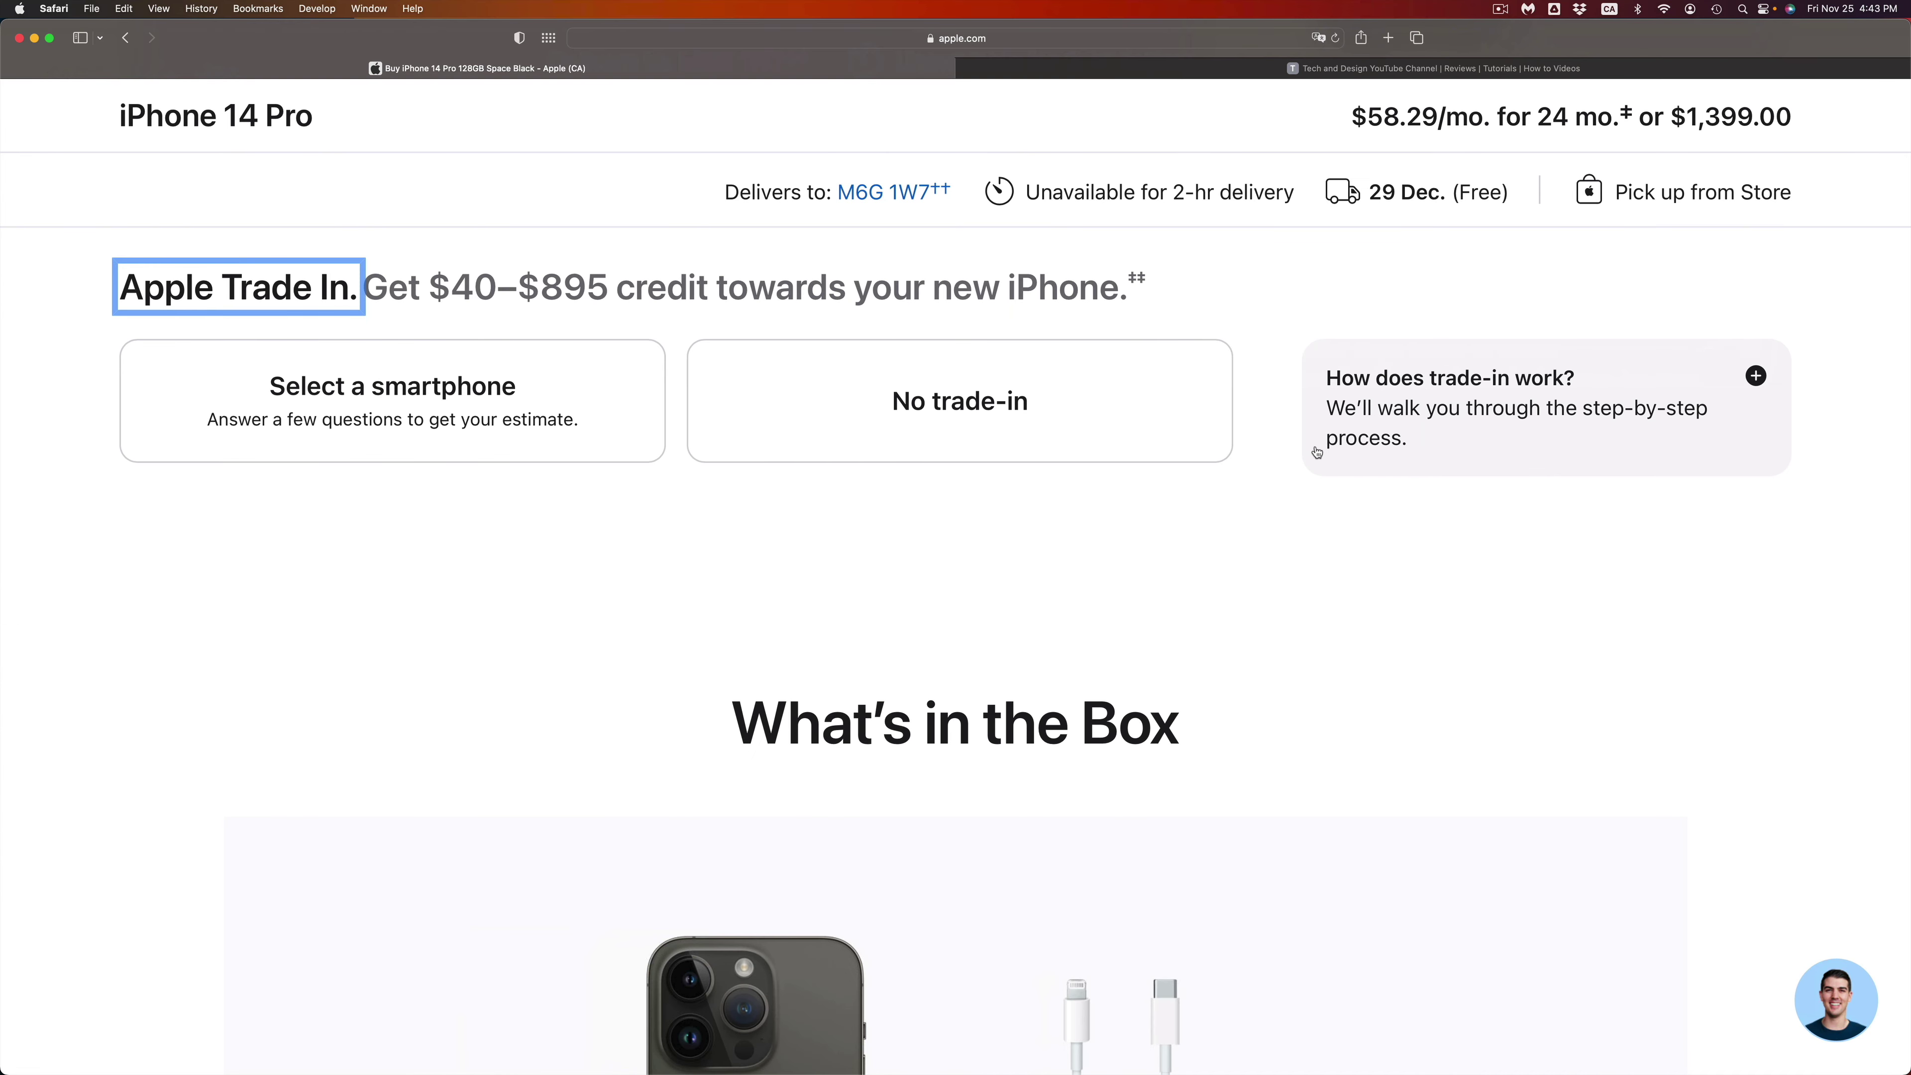
left_click(921, 422)
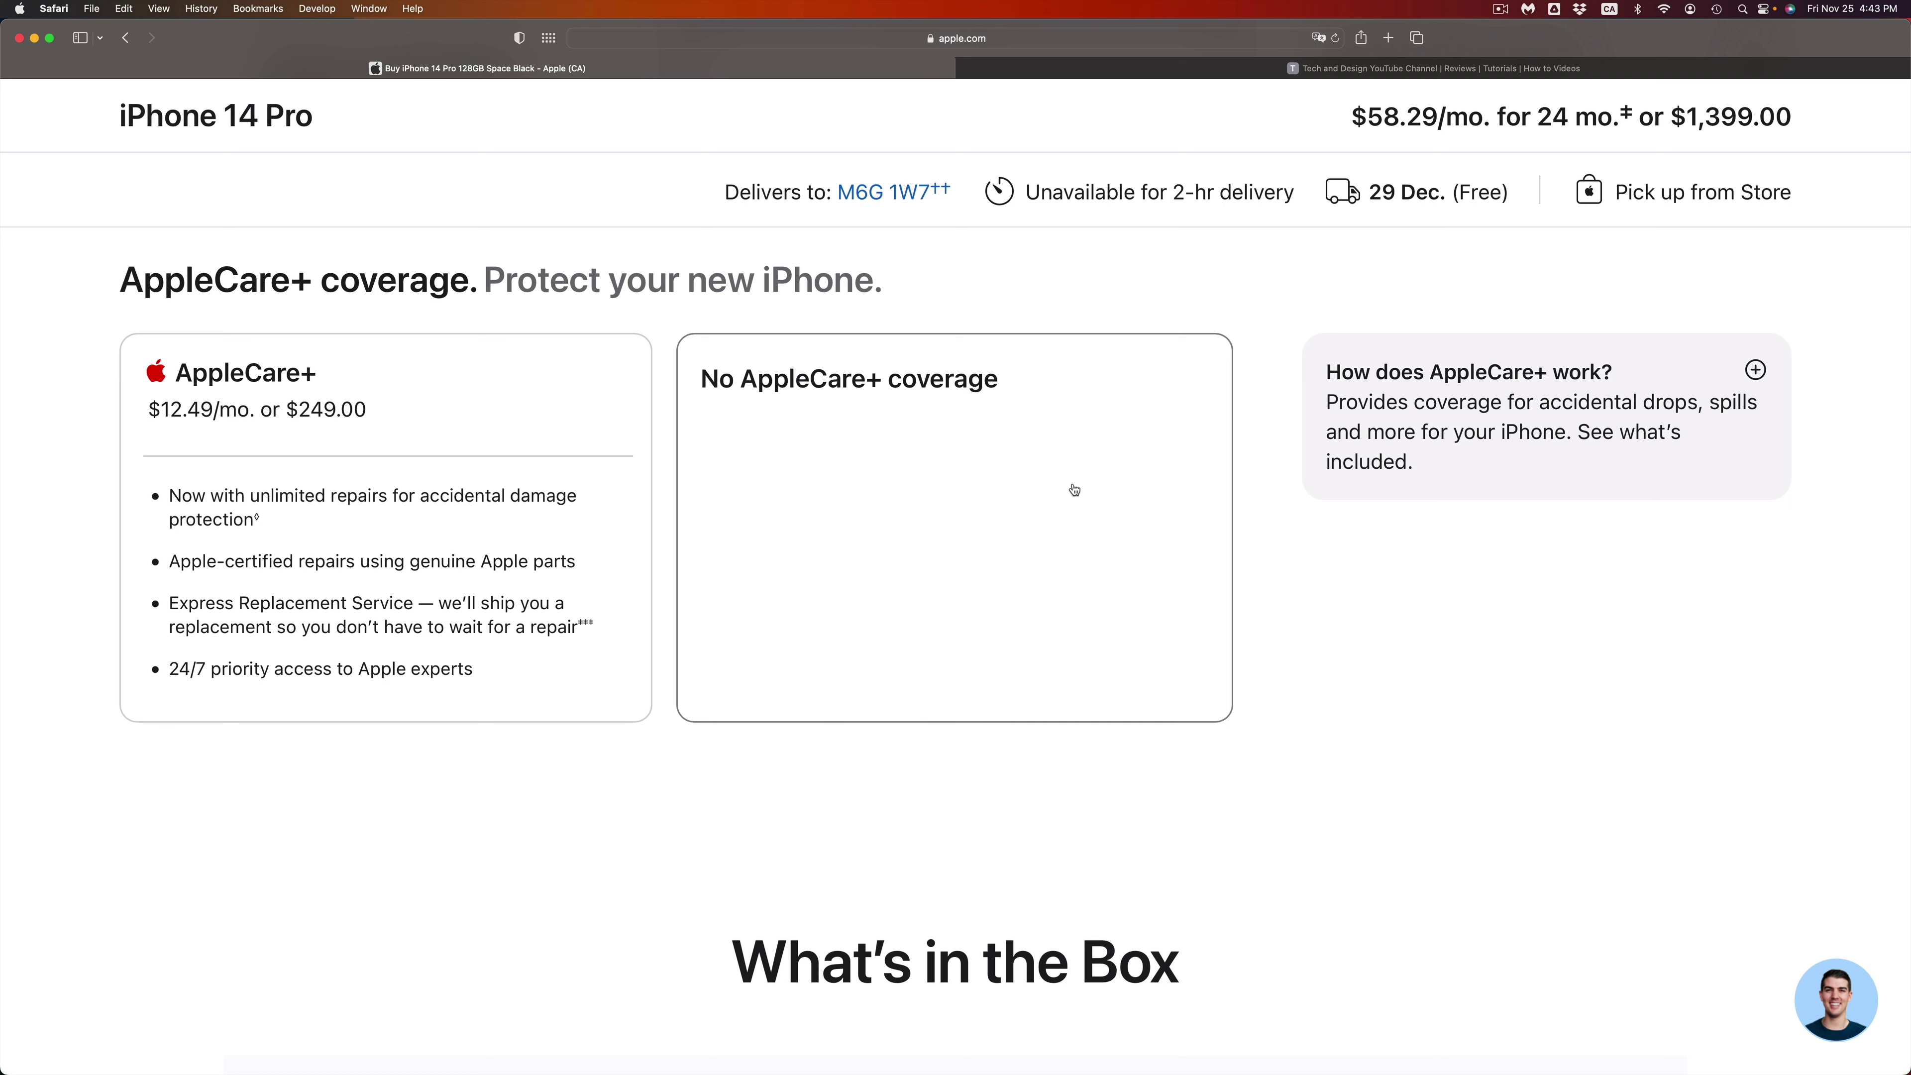
left_click(853, 427)
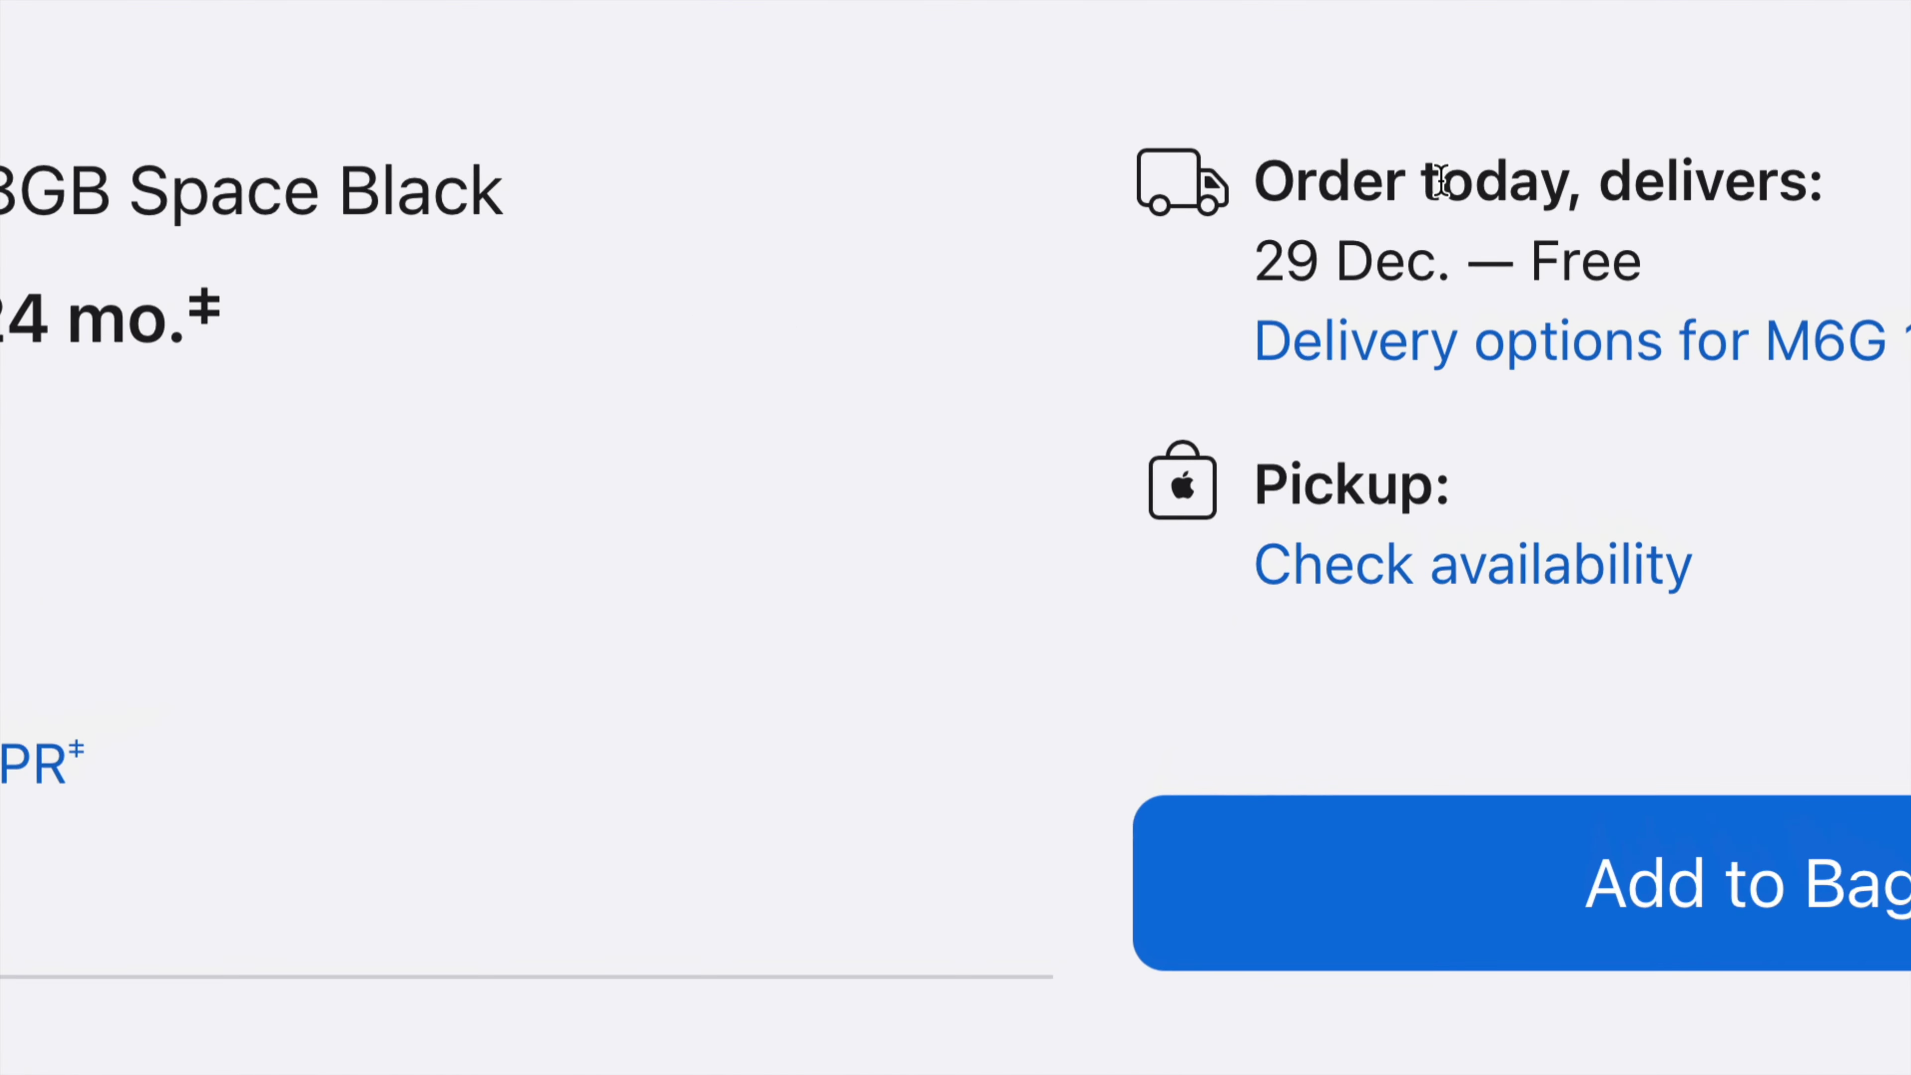
triple_click(1448, 292)
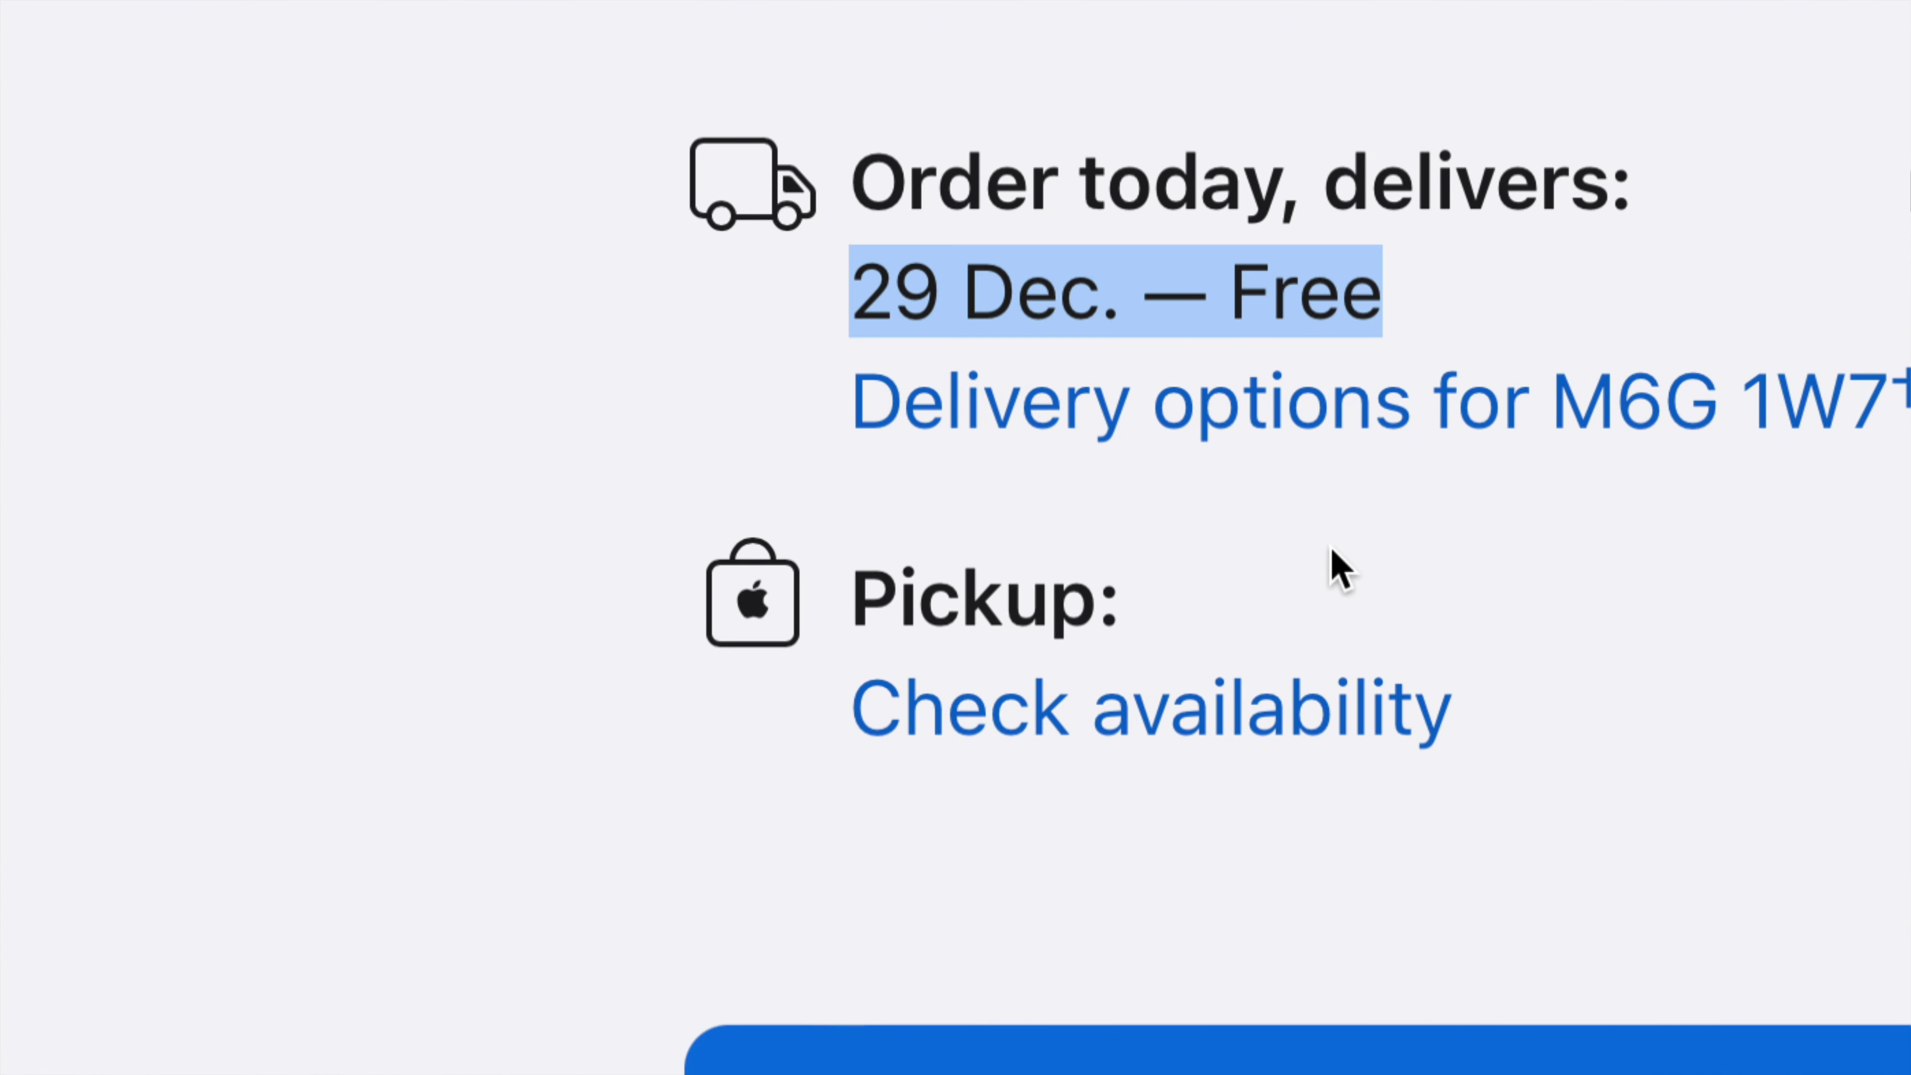
left_click(902, 247)
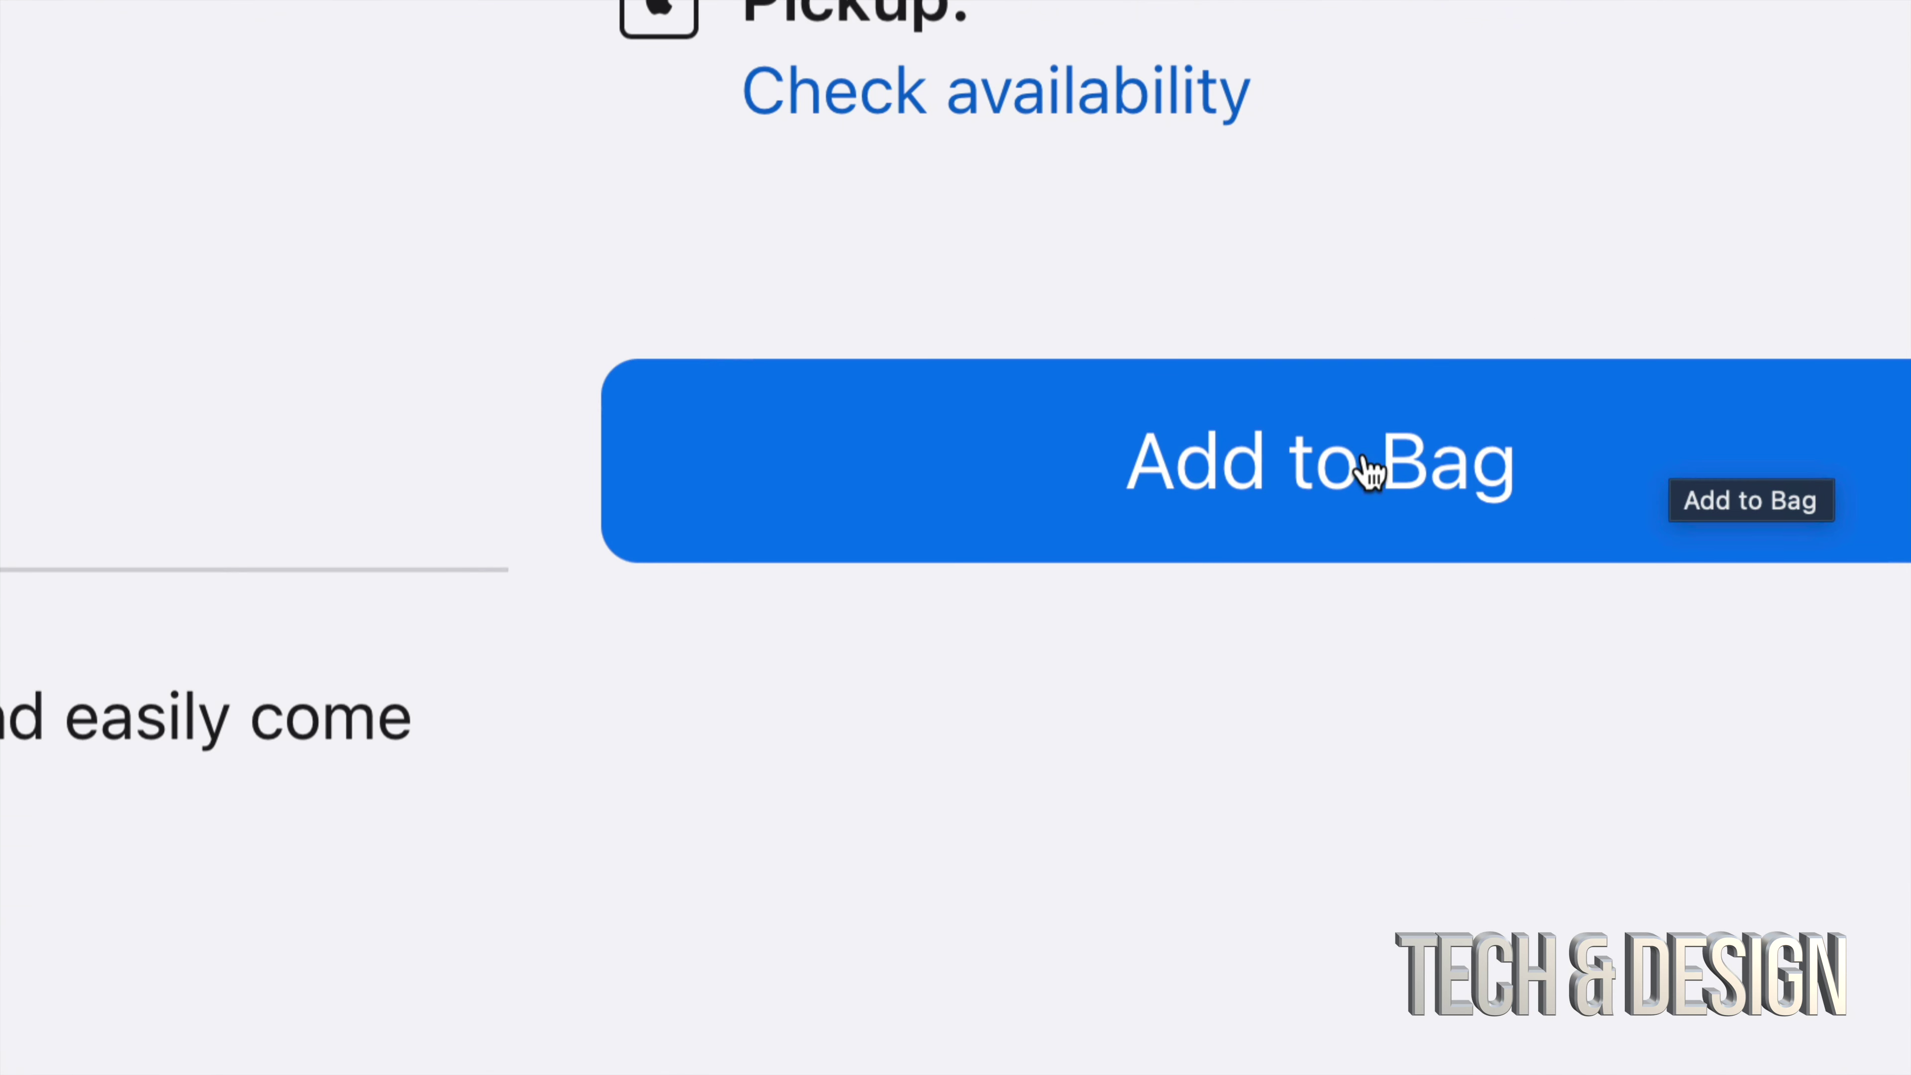
Add the iPhone to the bag, open the bag, and check its free 29 Dec. delivery.
left_click(1366, 470)
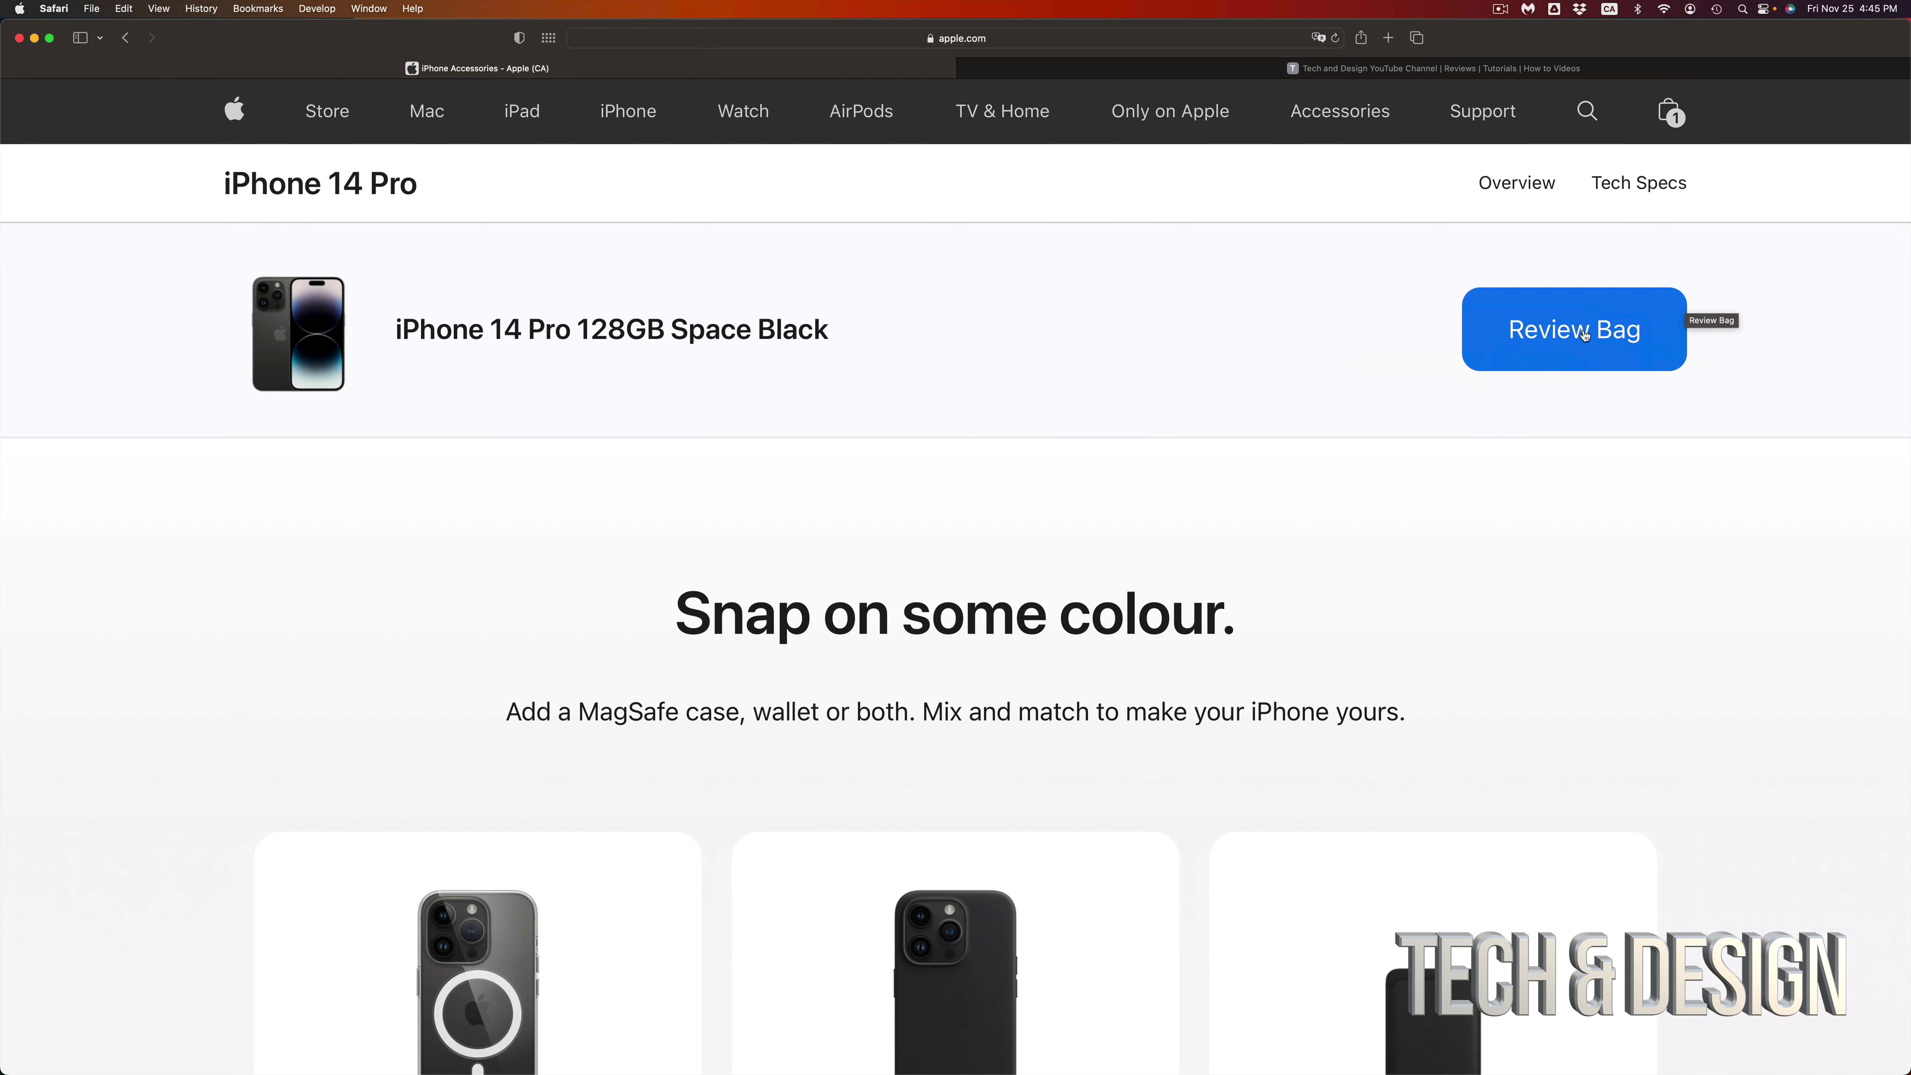
left_click(1585, 339)
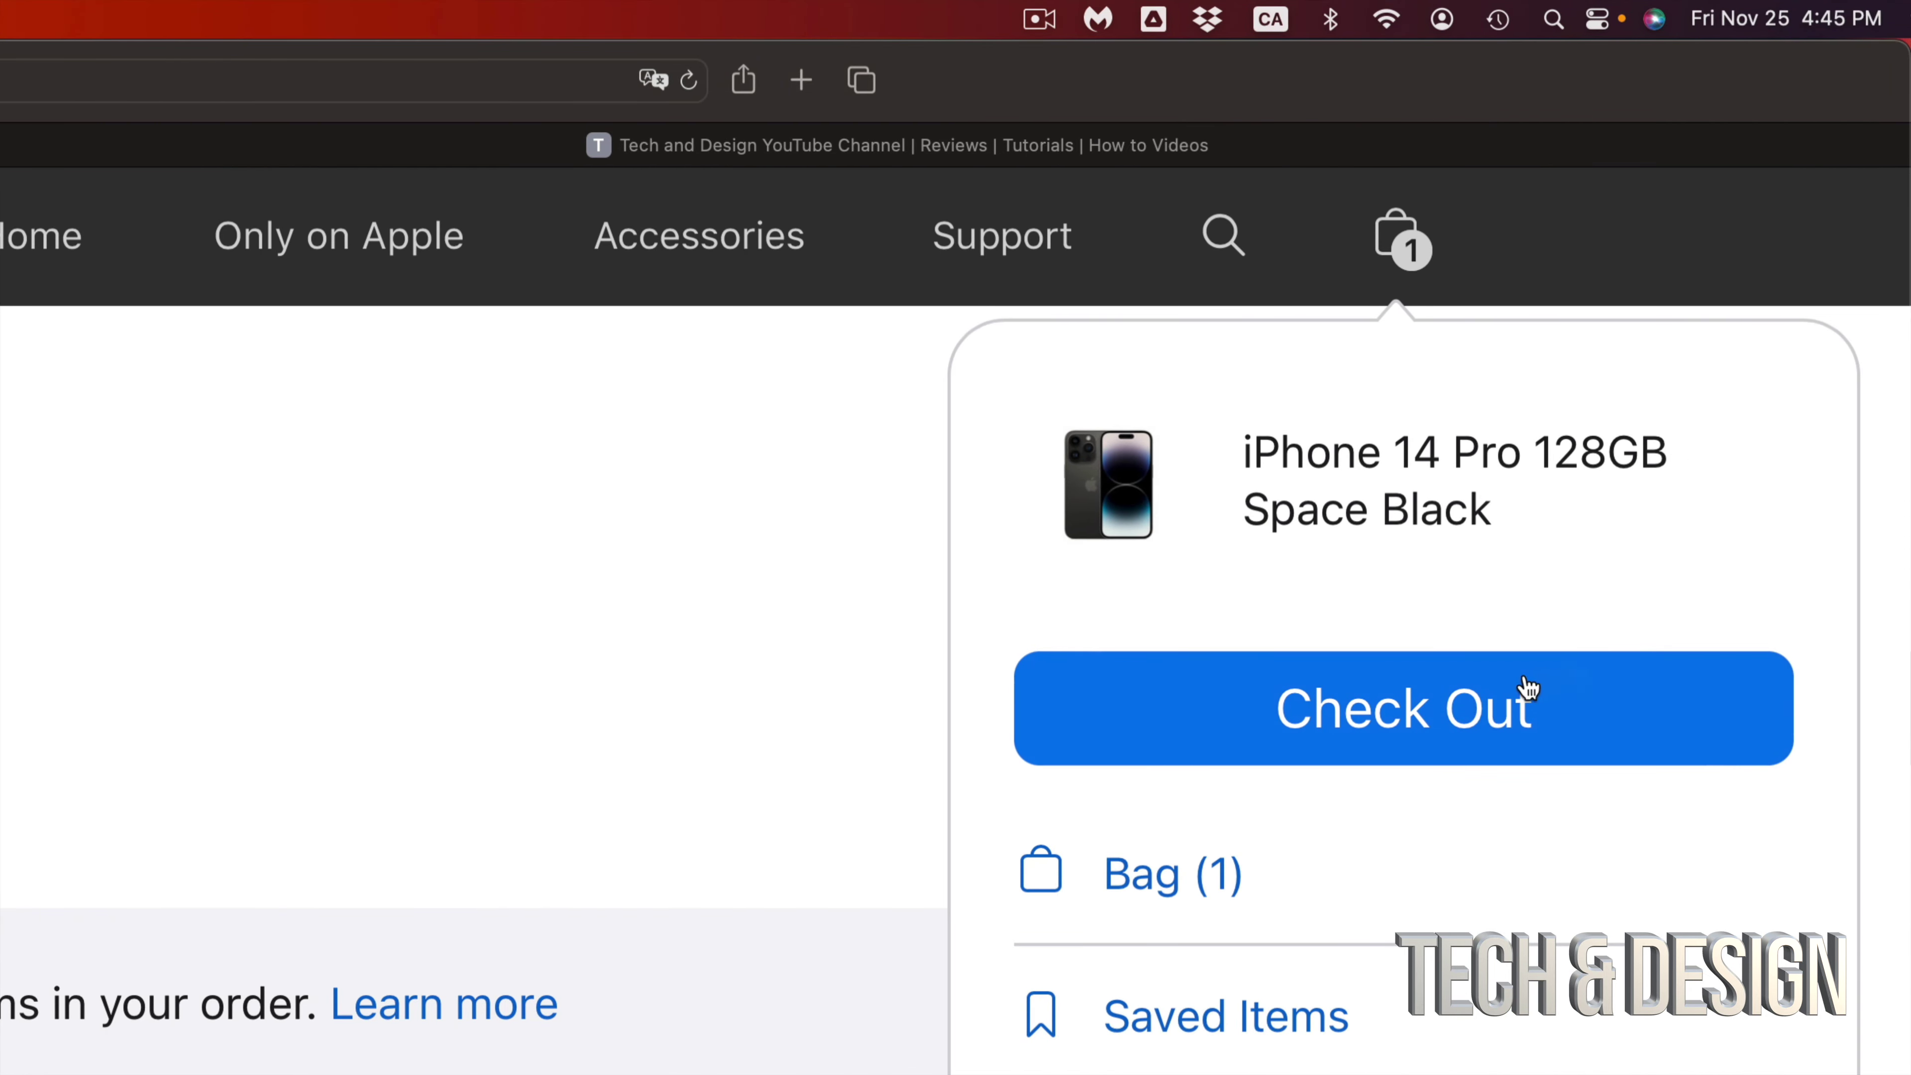
left_click(1476, 709)
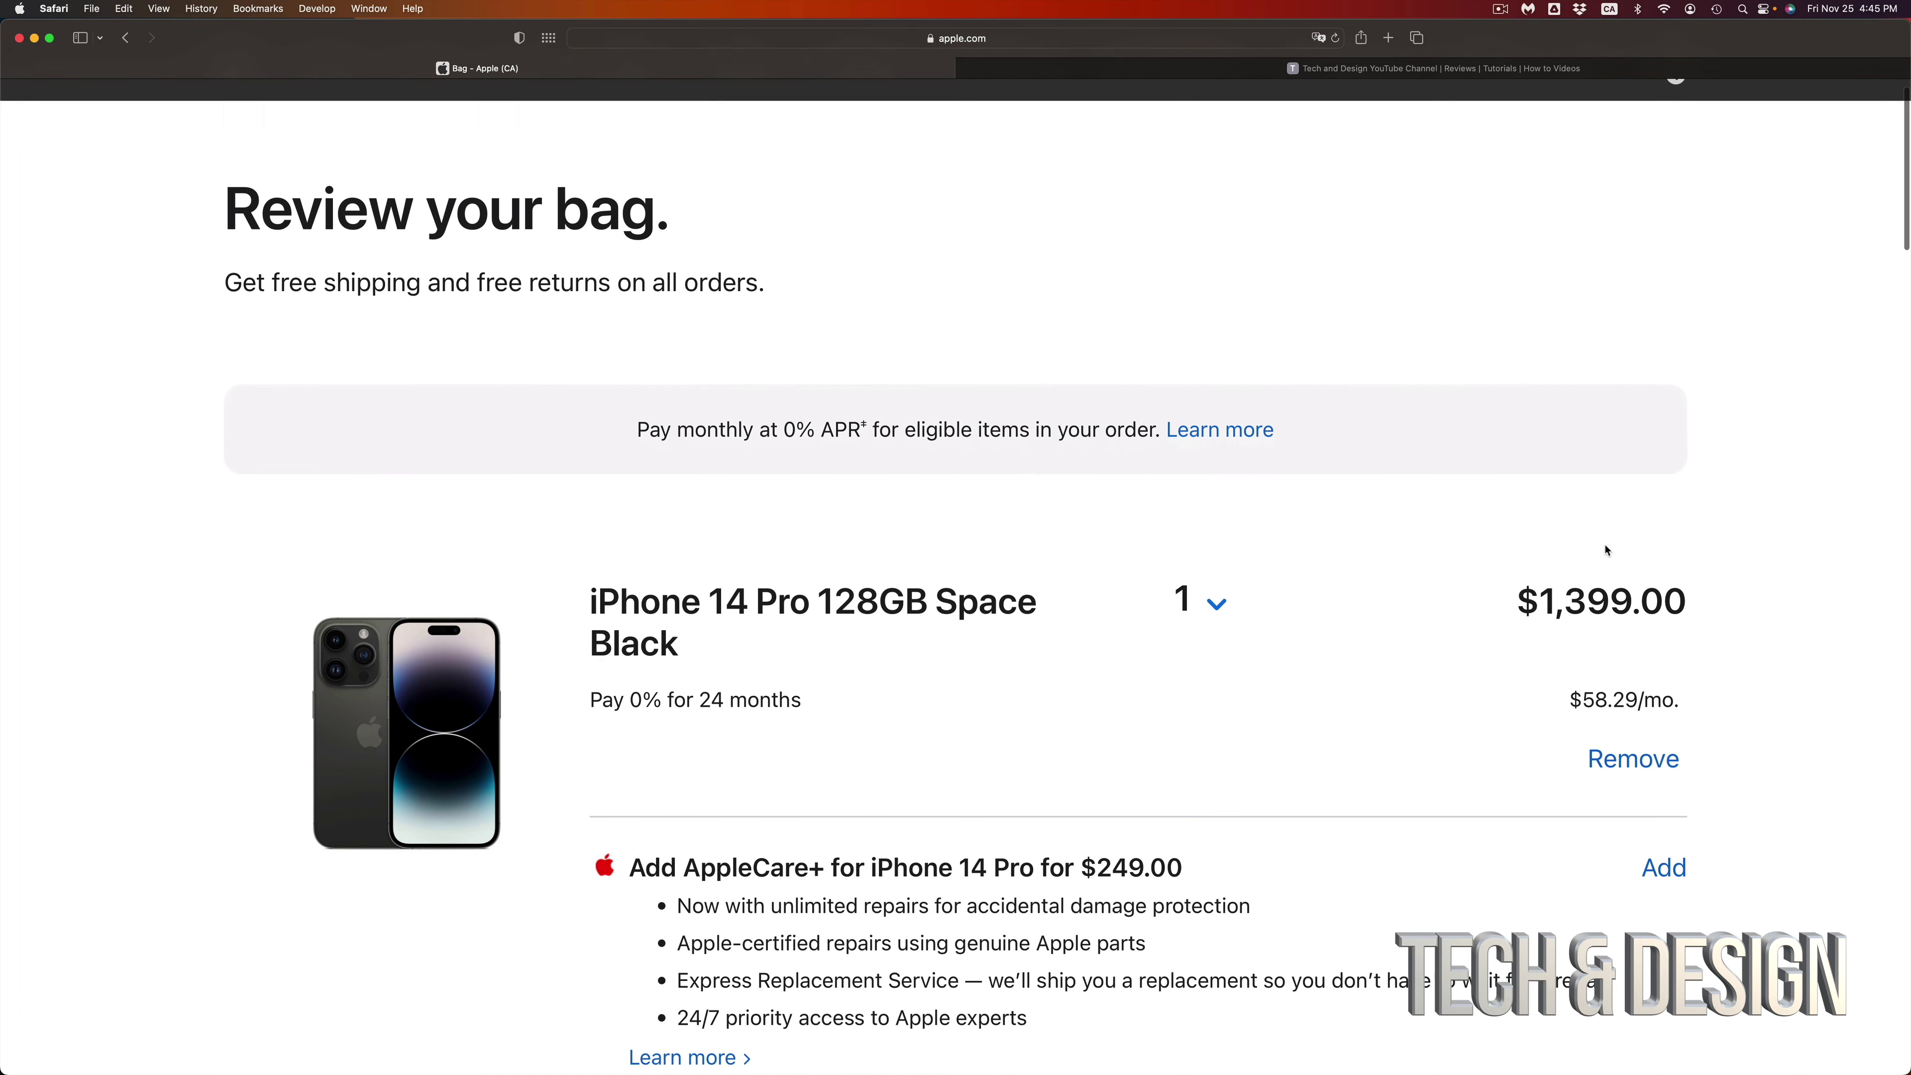
scroll(1607, 550, "down", 3)
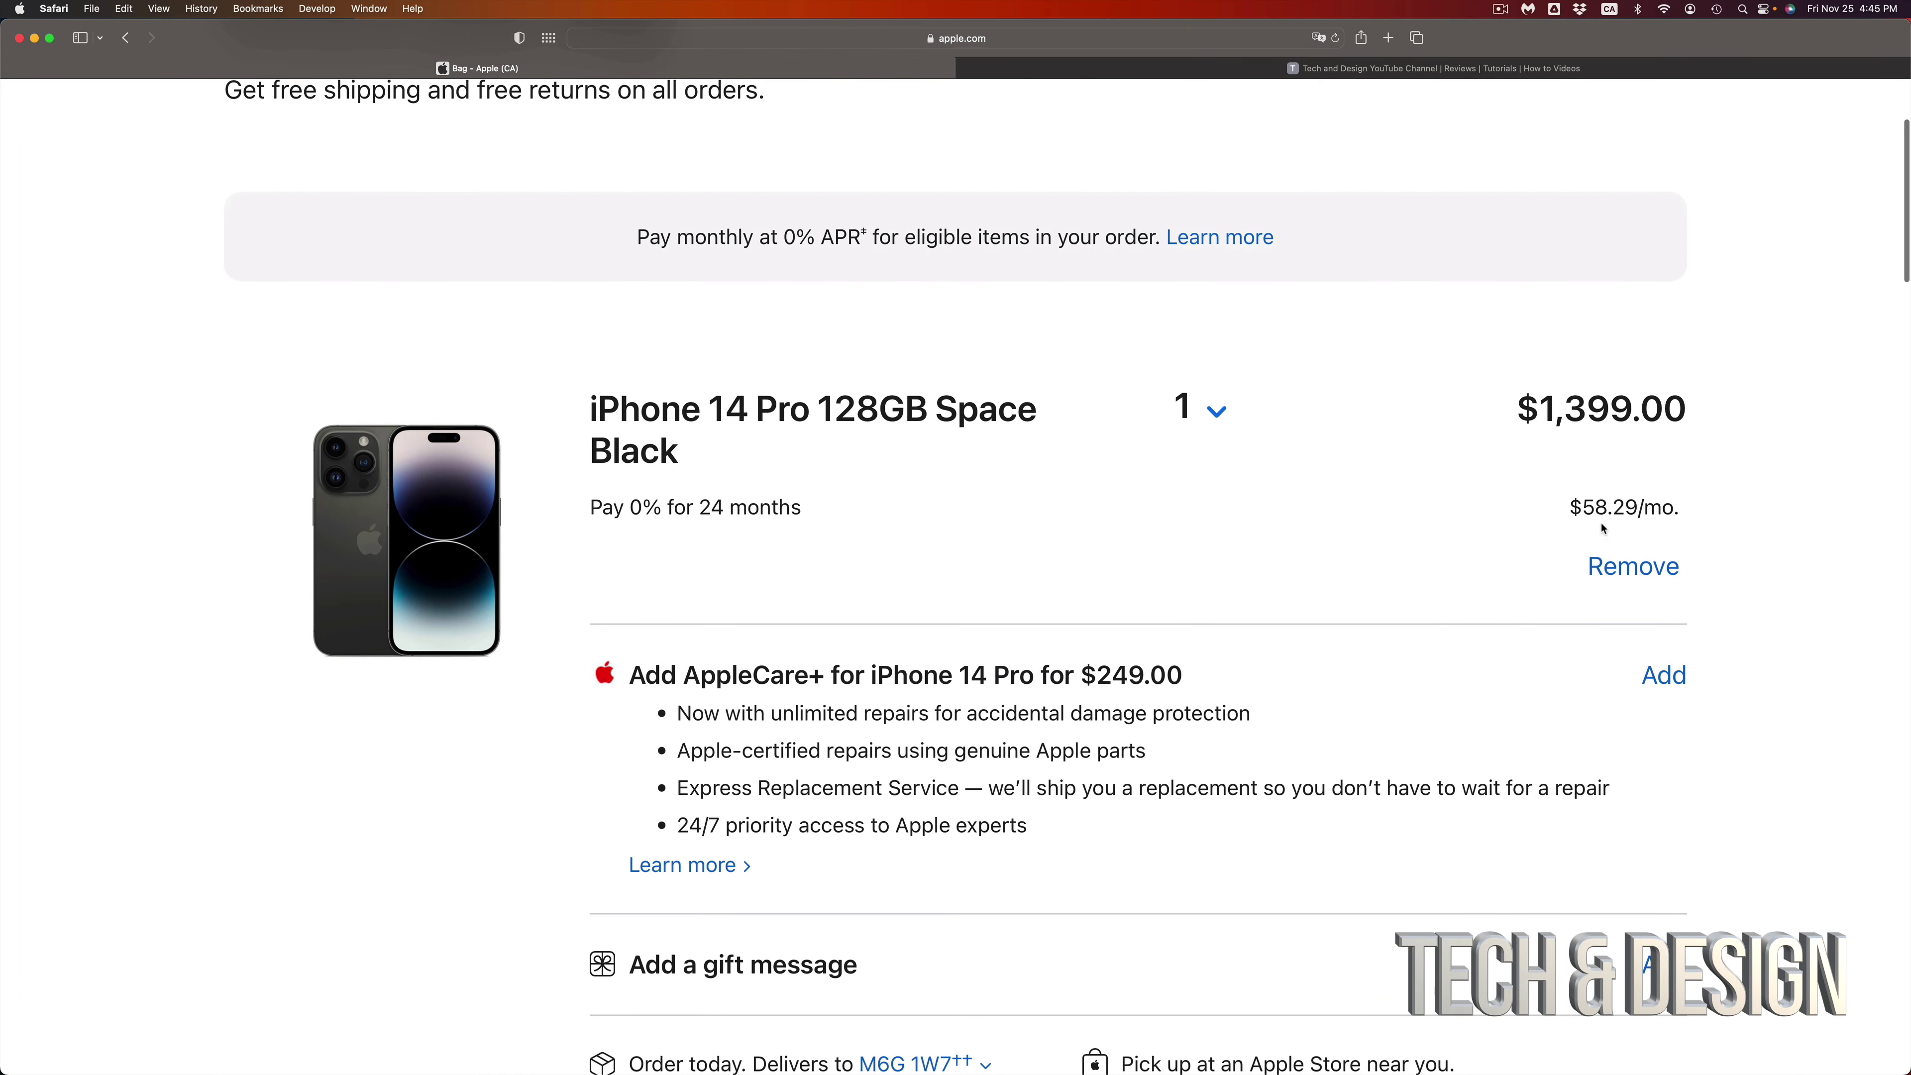
scroll(1655, 539, "up", 5)
scroll(1697, 528, "down", 10)
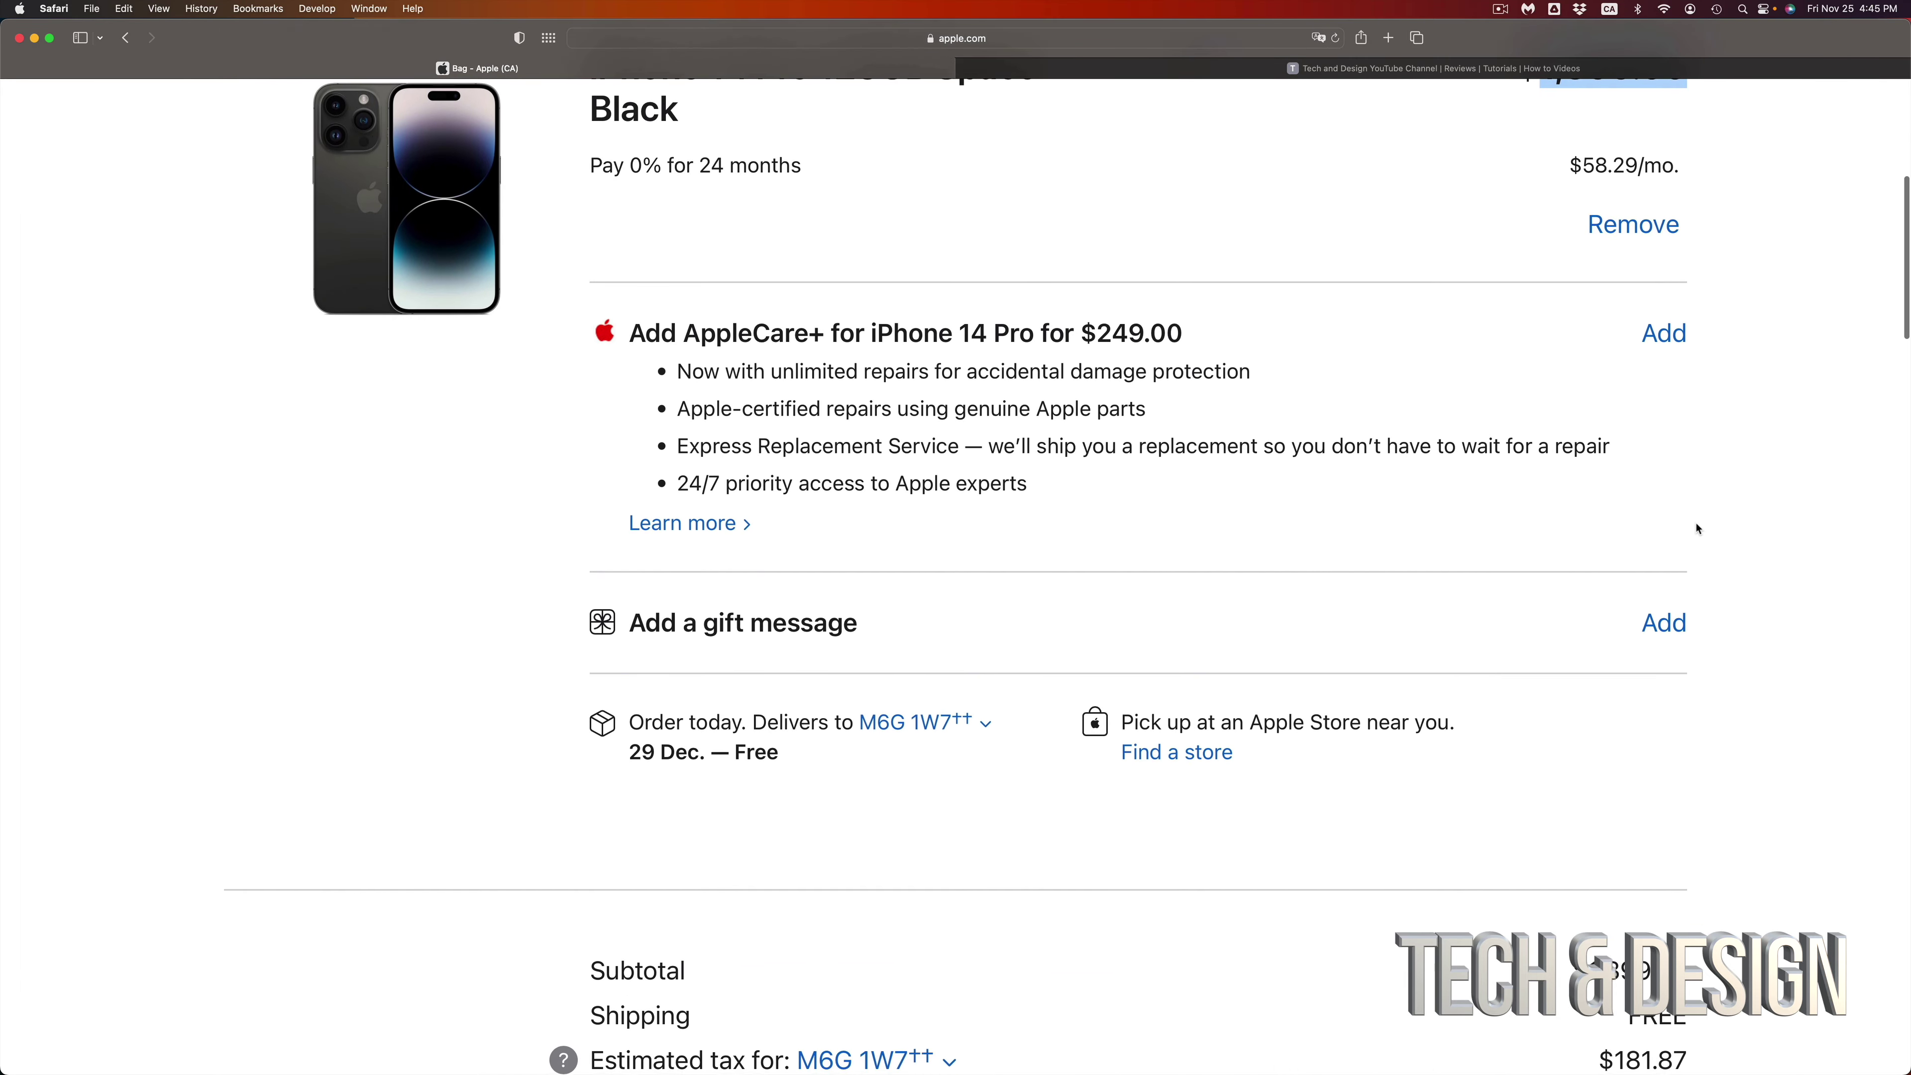
scroll(1698, 529, "down", 4)
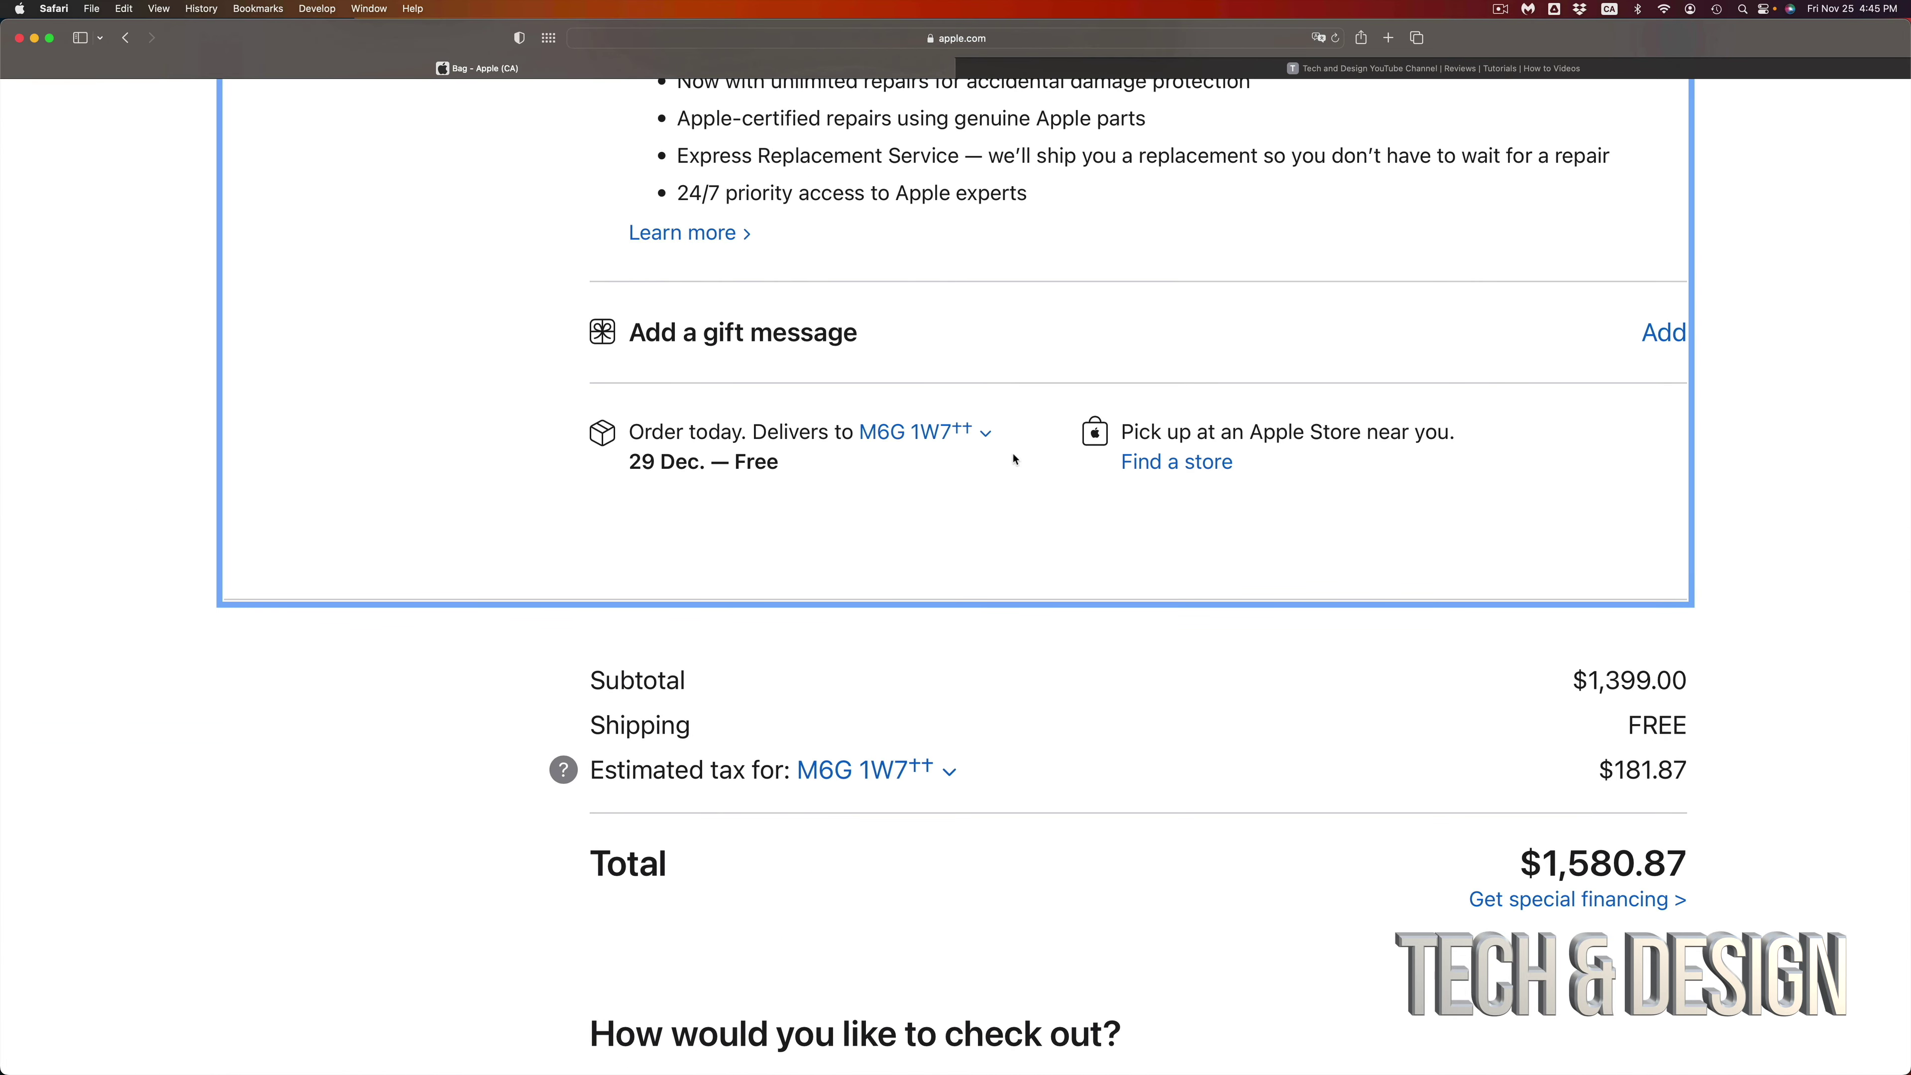
left_click_drag(630, 430, 718, 478)
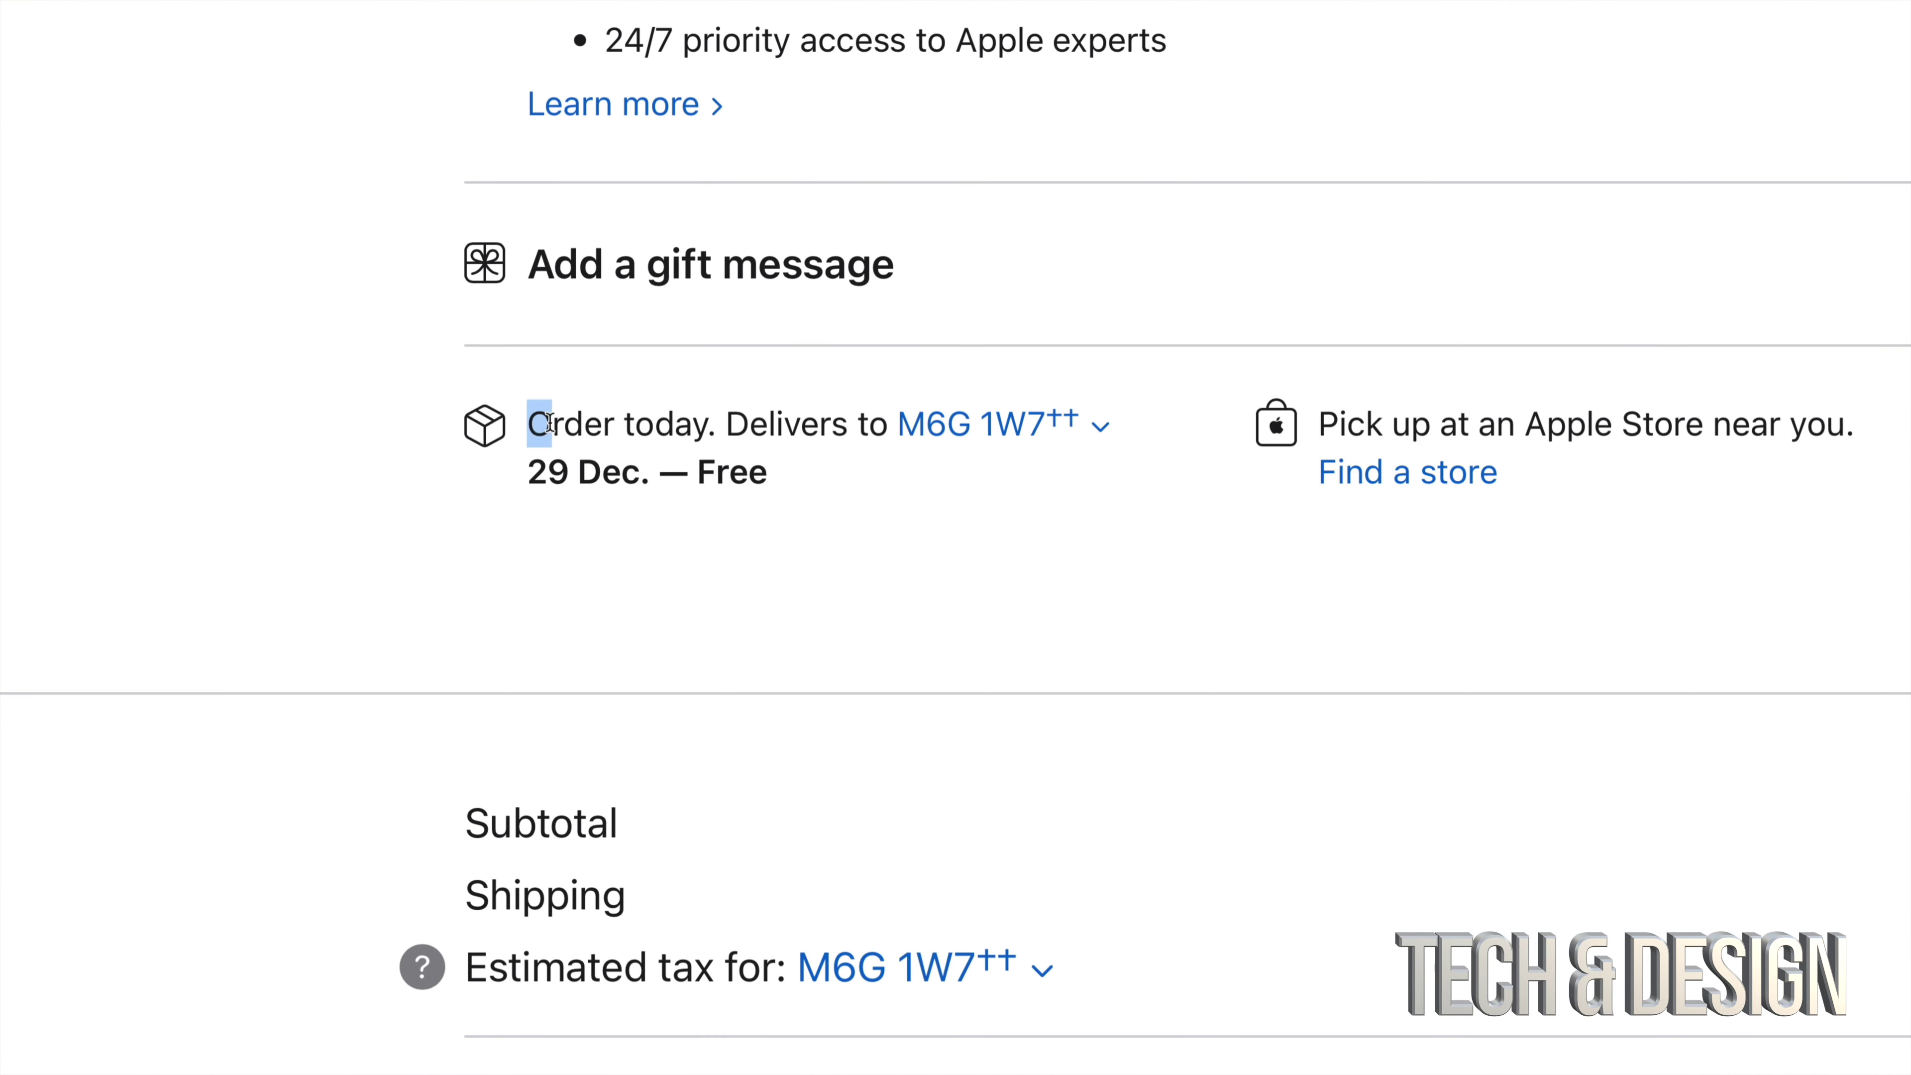
left_click(953, 543)
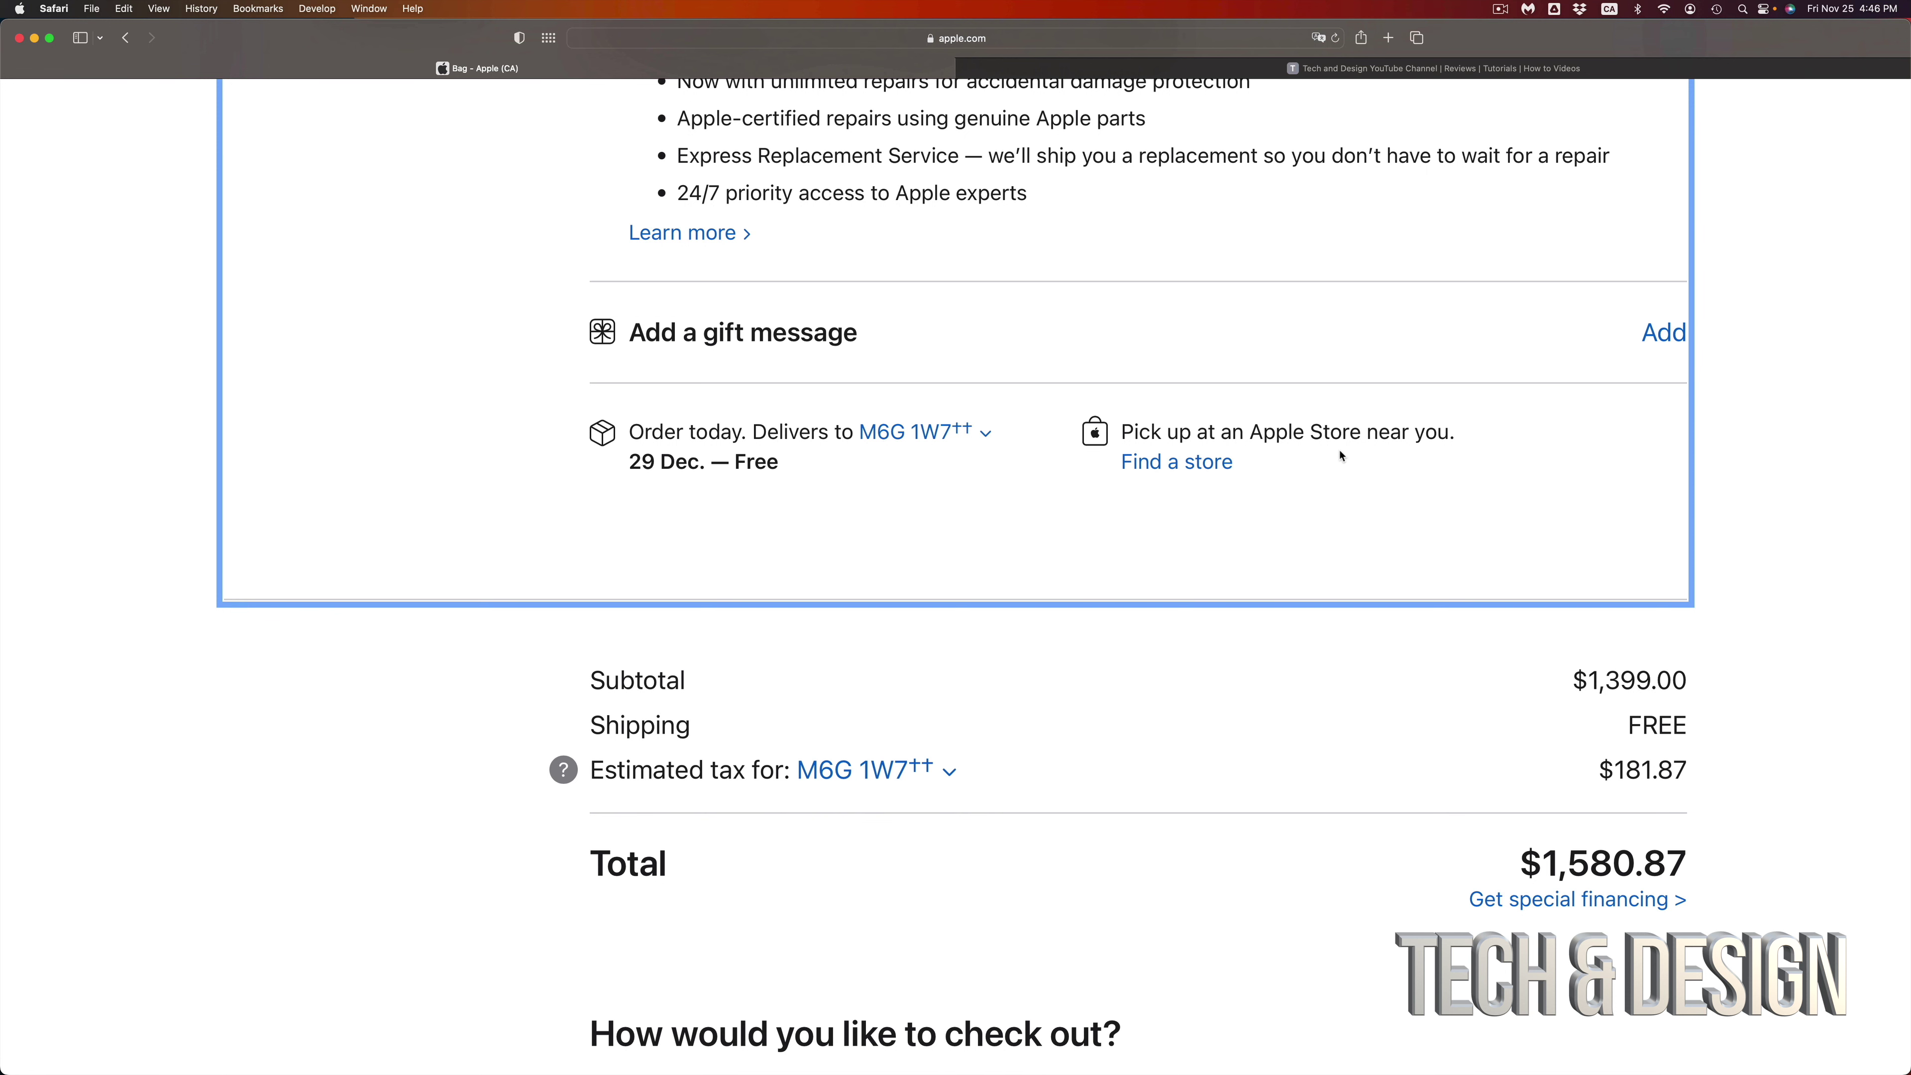
Check the $181.87 estimated tax and $1,580.87 order total in the bag.
scroll(1795, 745, "down", 4)
scroll(1738, 797, "down", 4)
scroll(1738, 797, "down", 2)
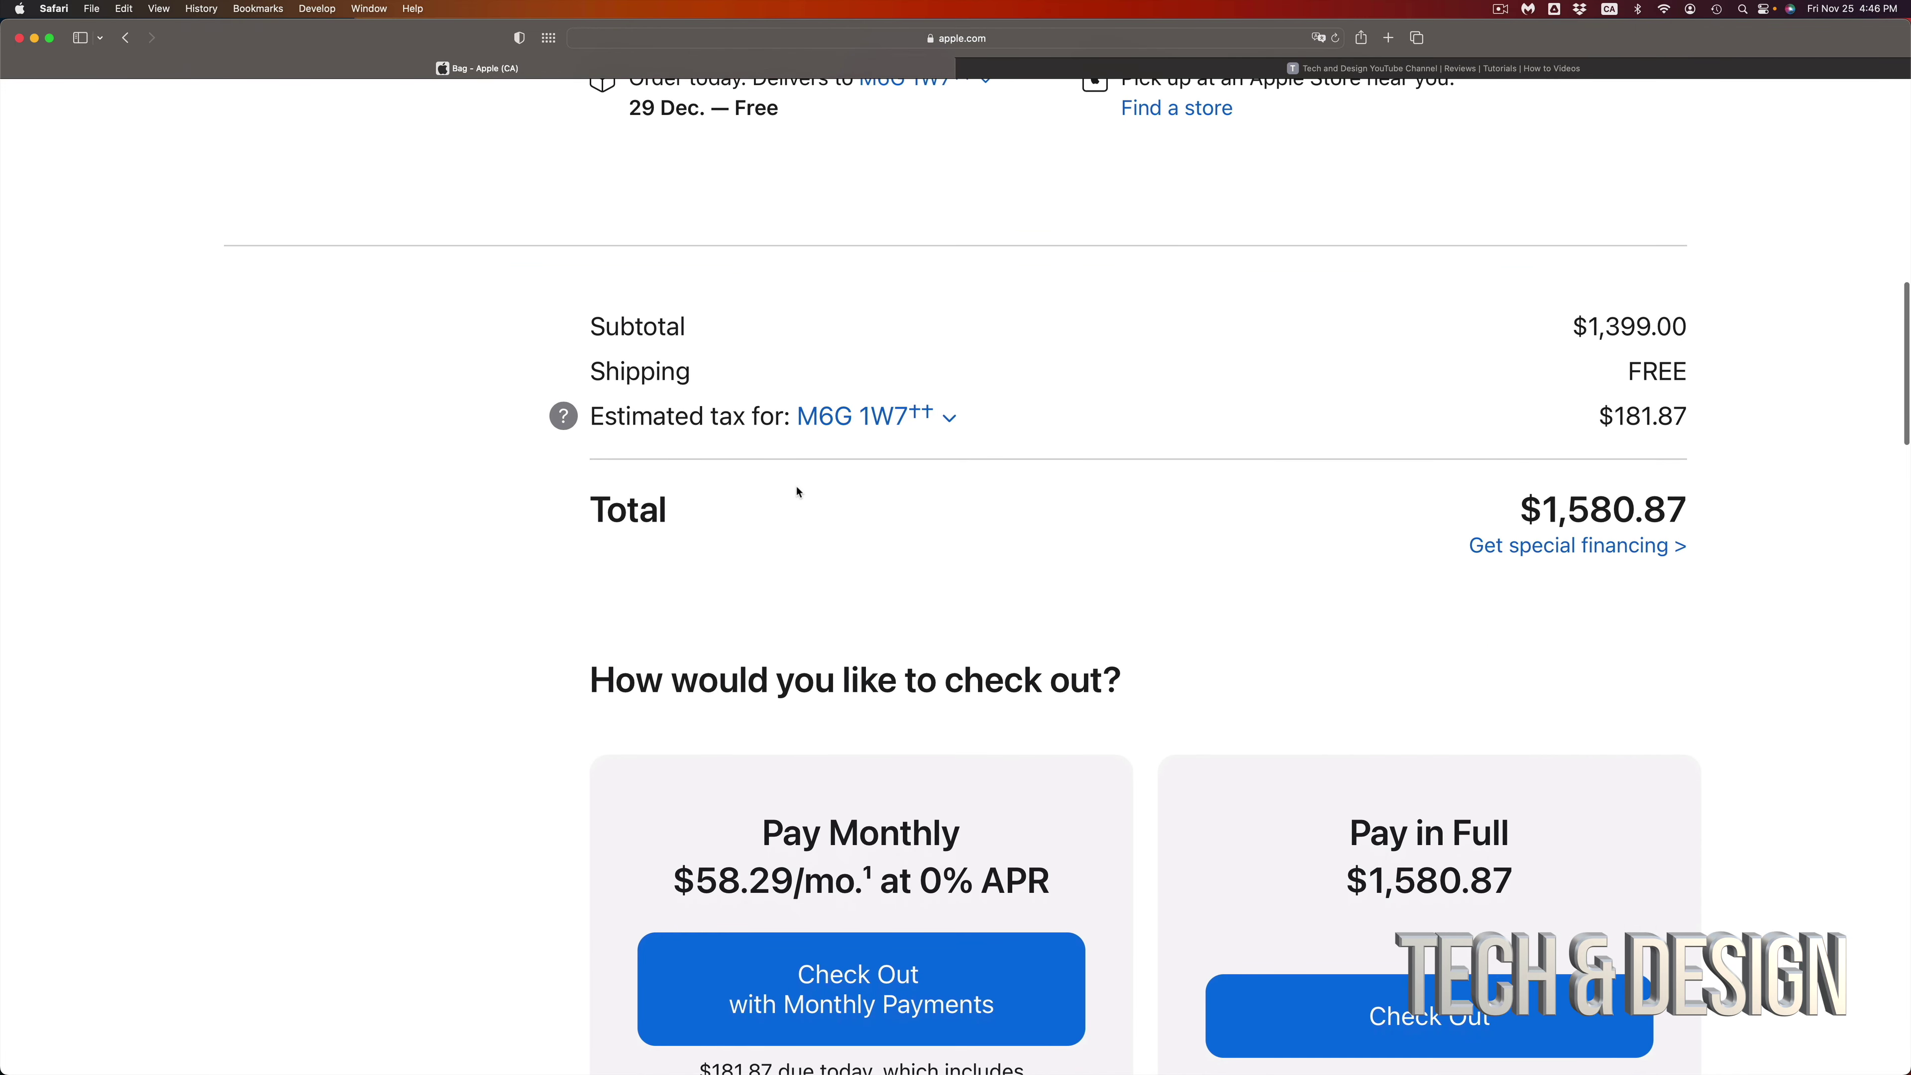
left_click_drag(1597, 416, 1697, 426)
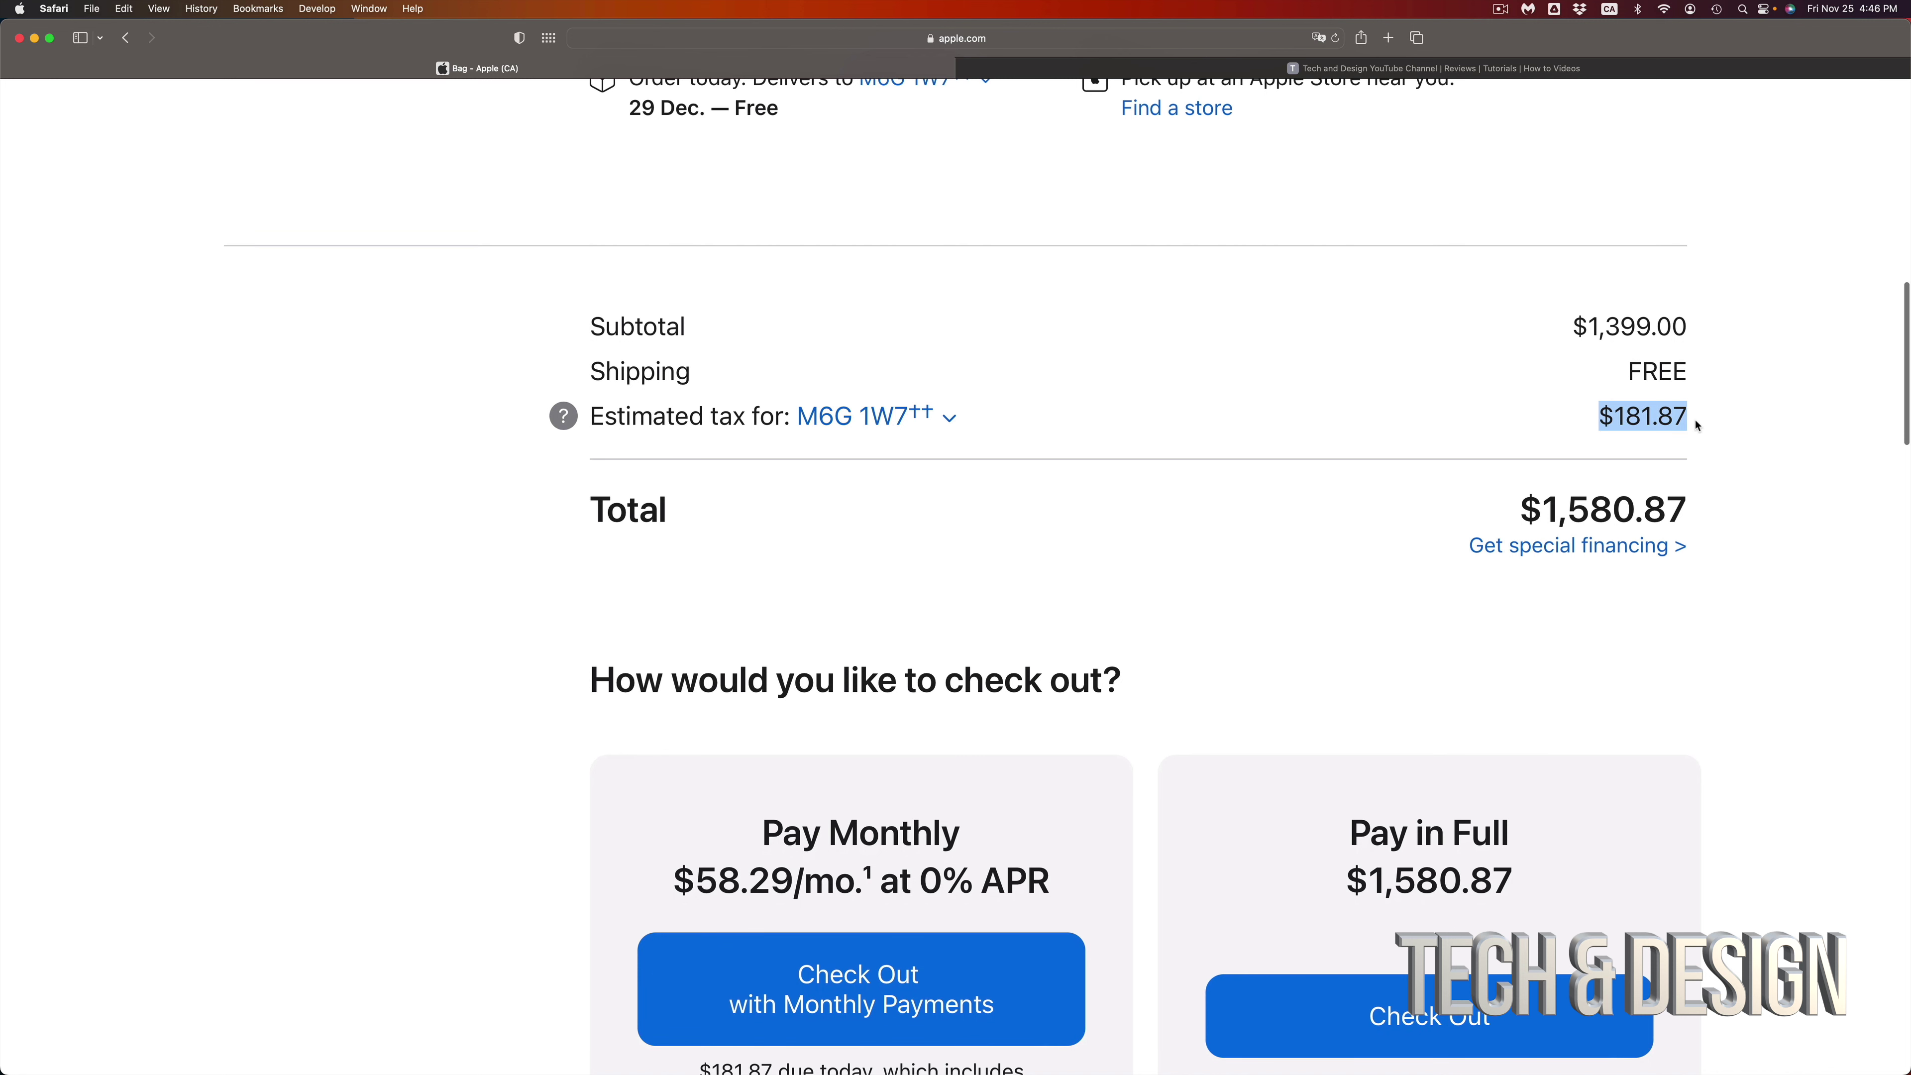
left_click(1746, 744)
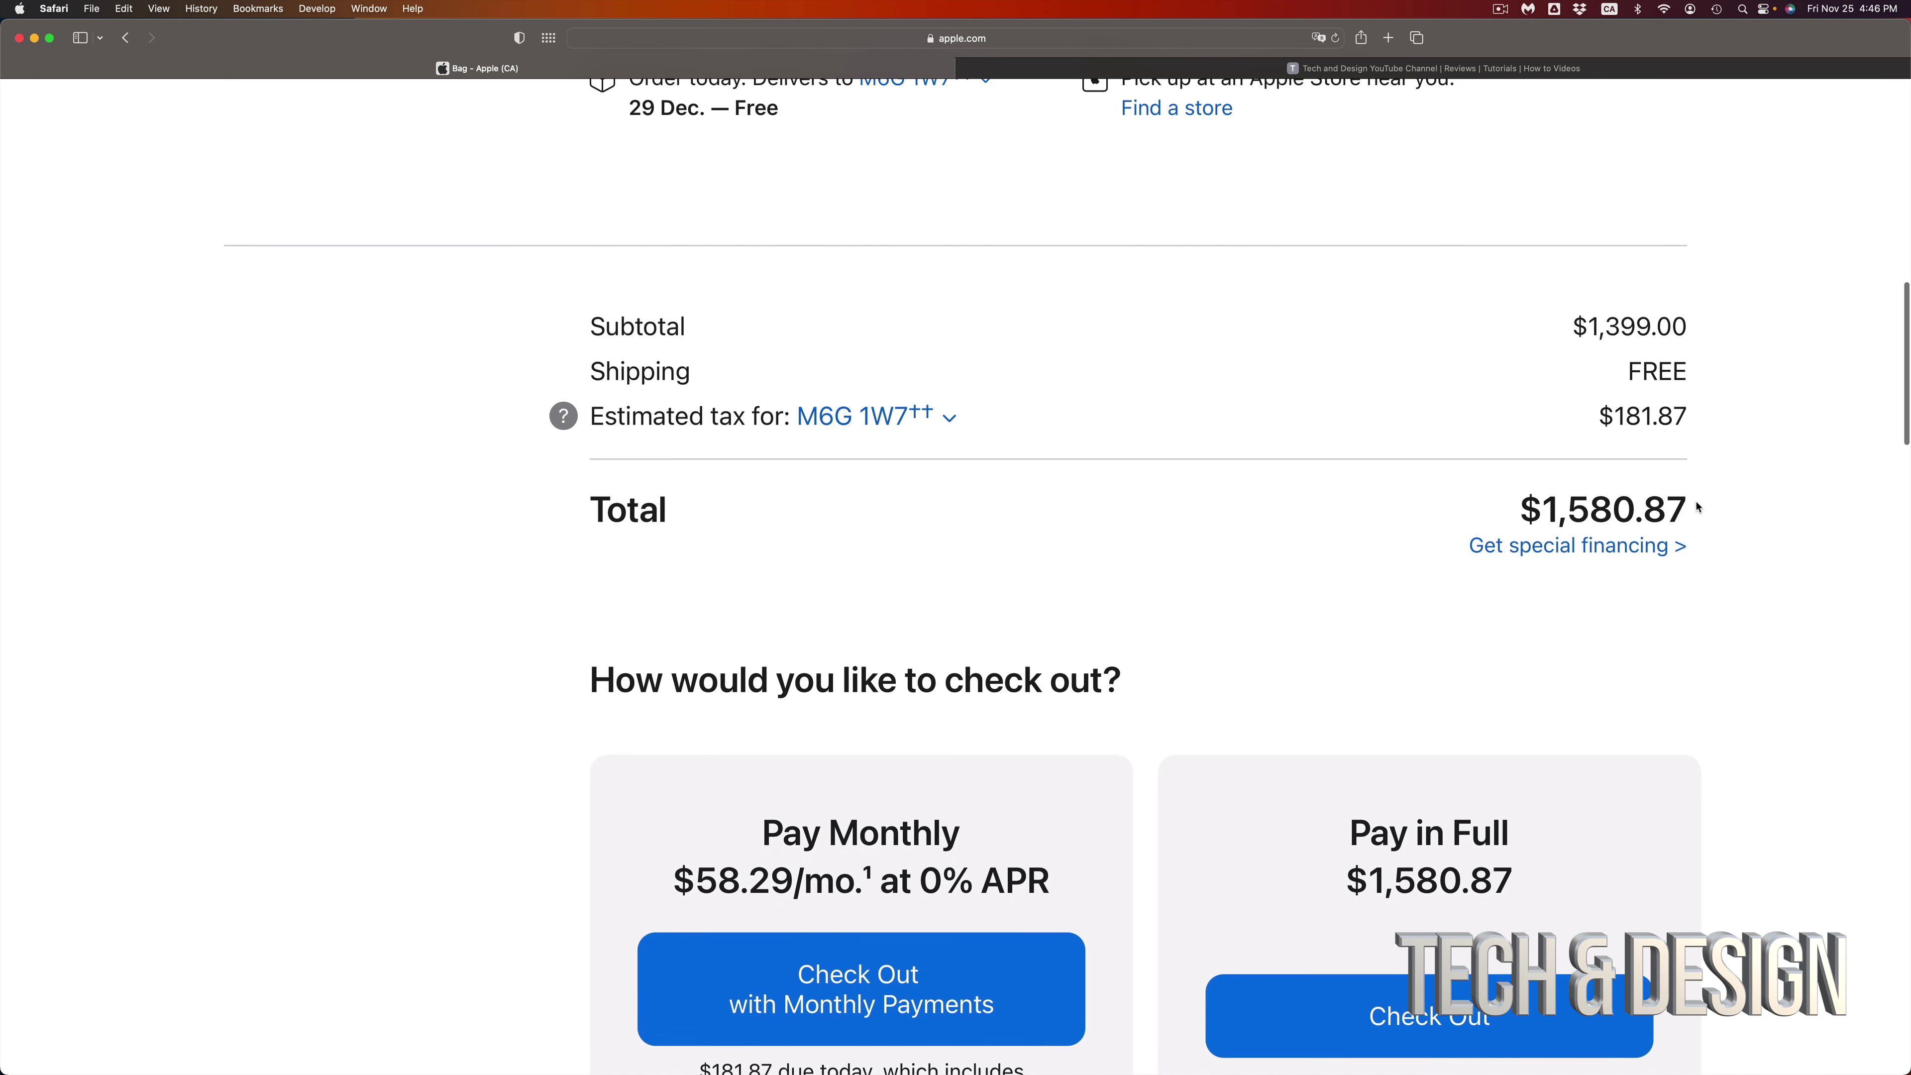
left_click_drag(1698, 507, 1482, 483)
left_click(1746, 777)
scroll(1746, 777, "down", 5)
scroll(1746, 777, "down", 6)
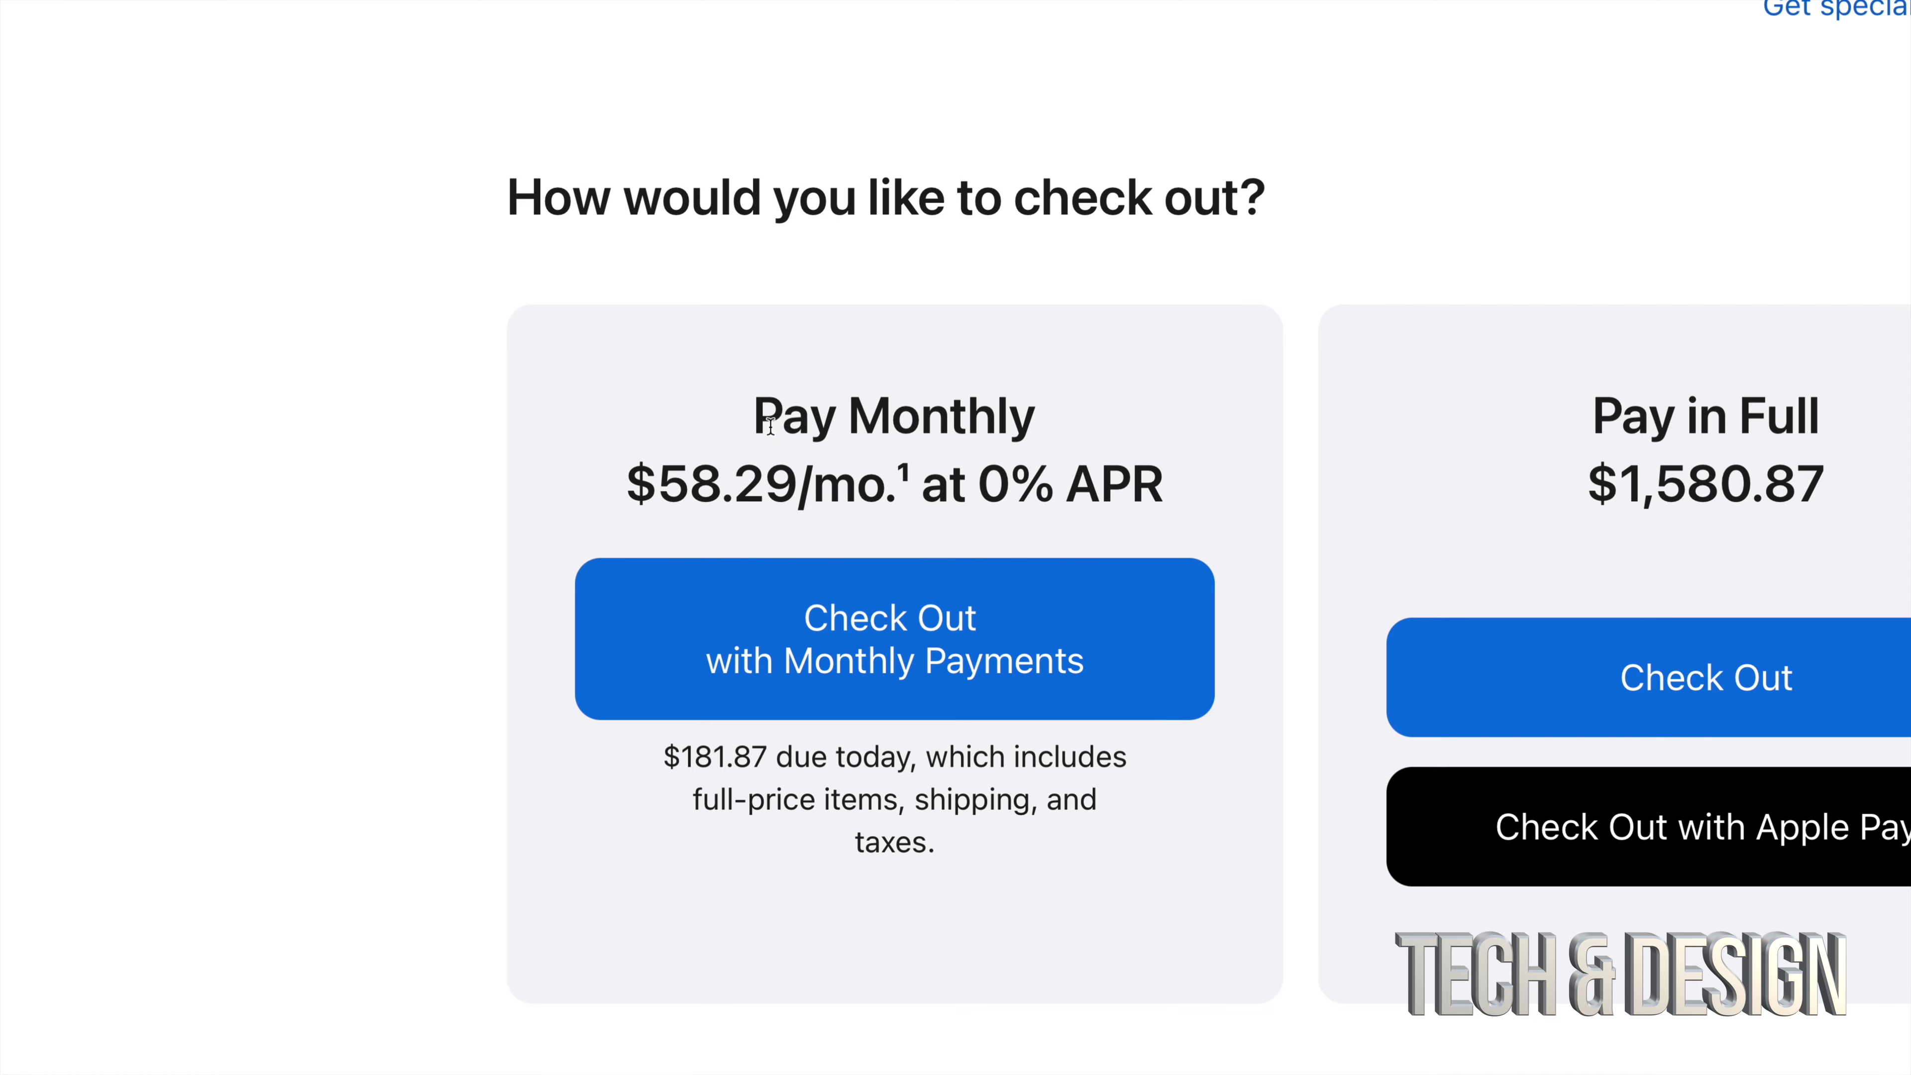
Compare Pay Monthly with Pay in Full, then check out paying $1,580.87 in full.
left_click_drag(763, 409, 1171, 506)
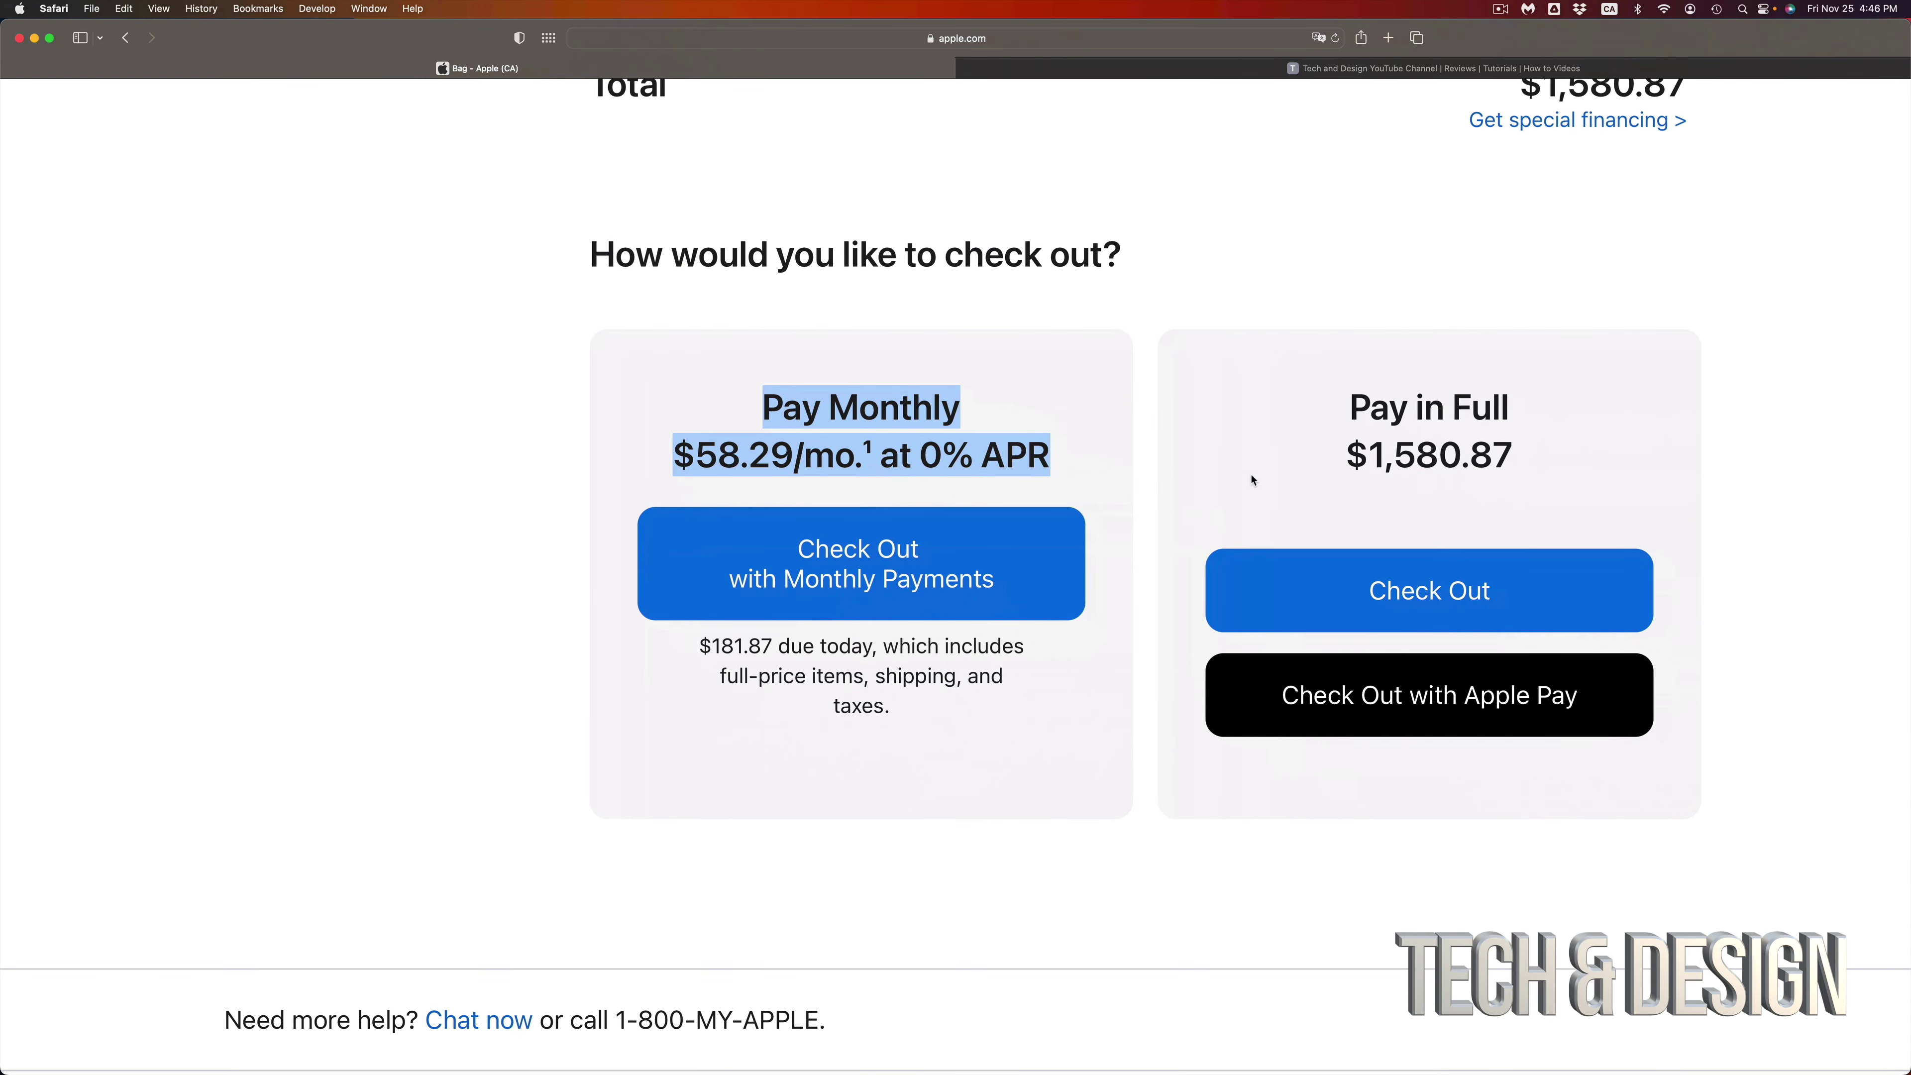
left_click(1330, 473)
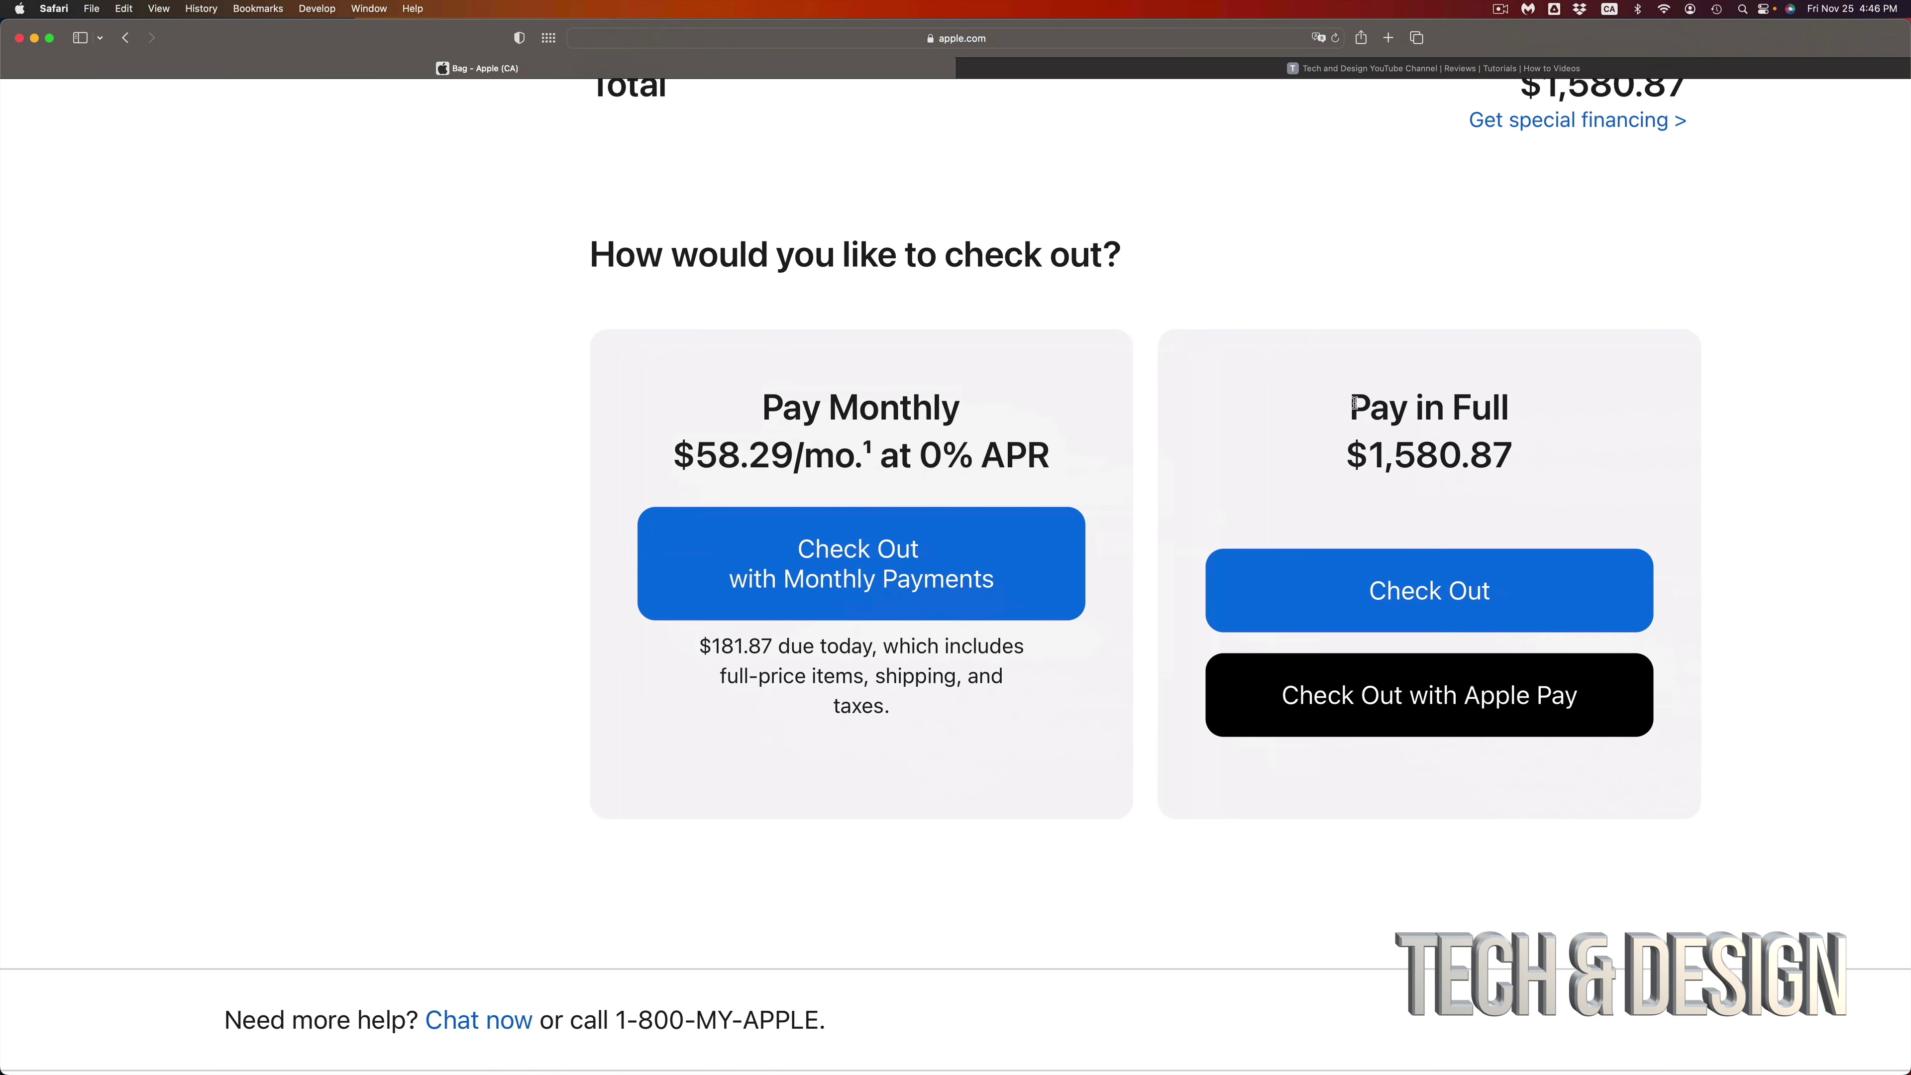
left_click_drag(1354, 404, 1513, 447)
left_click(1585, 489)
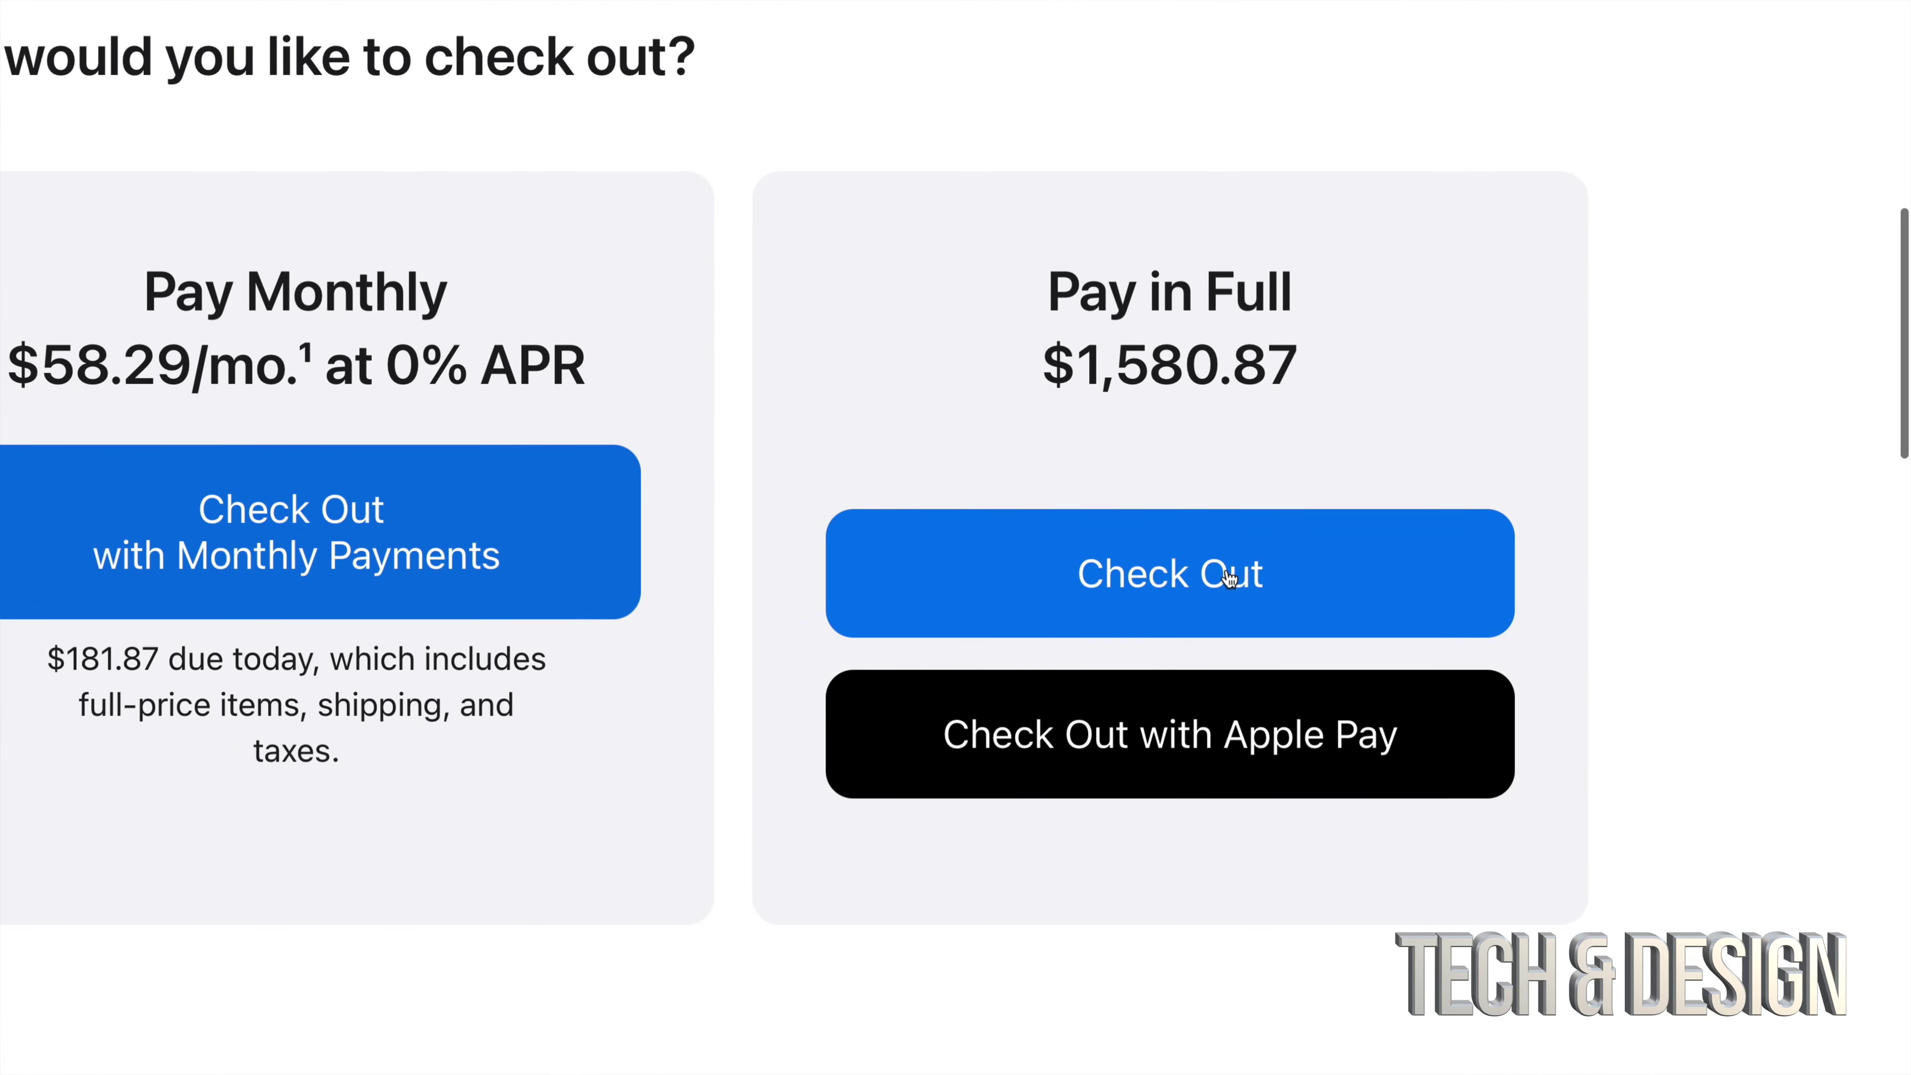
left_click(1226, 574)
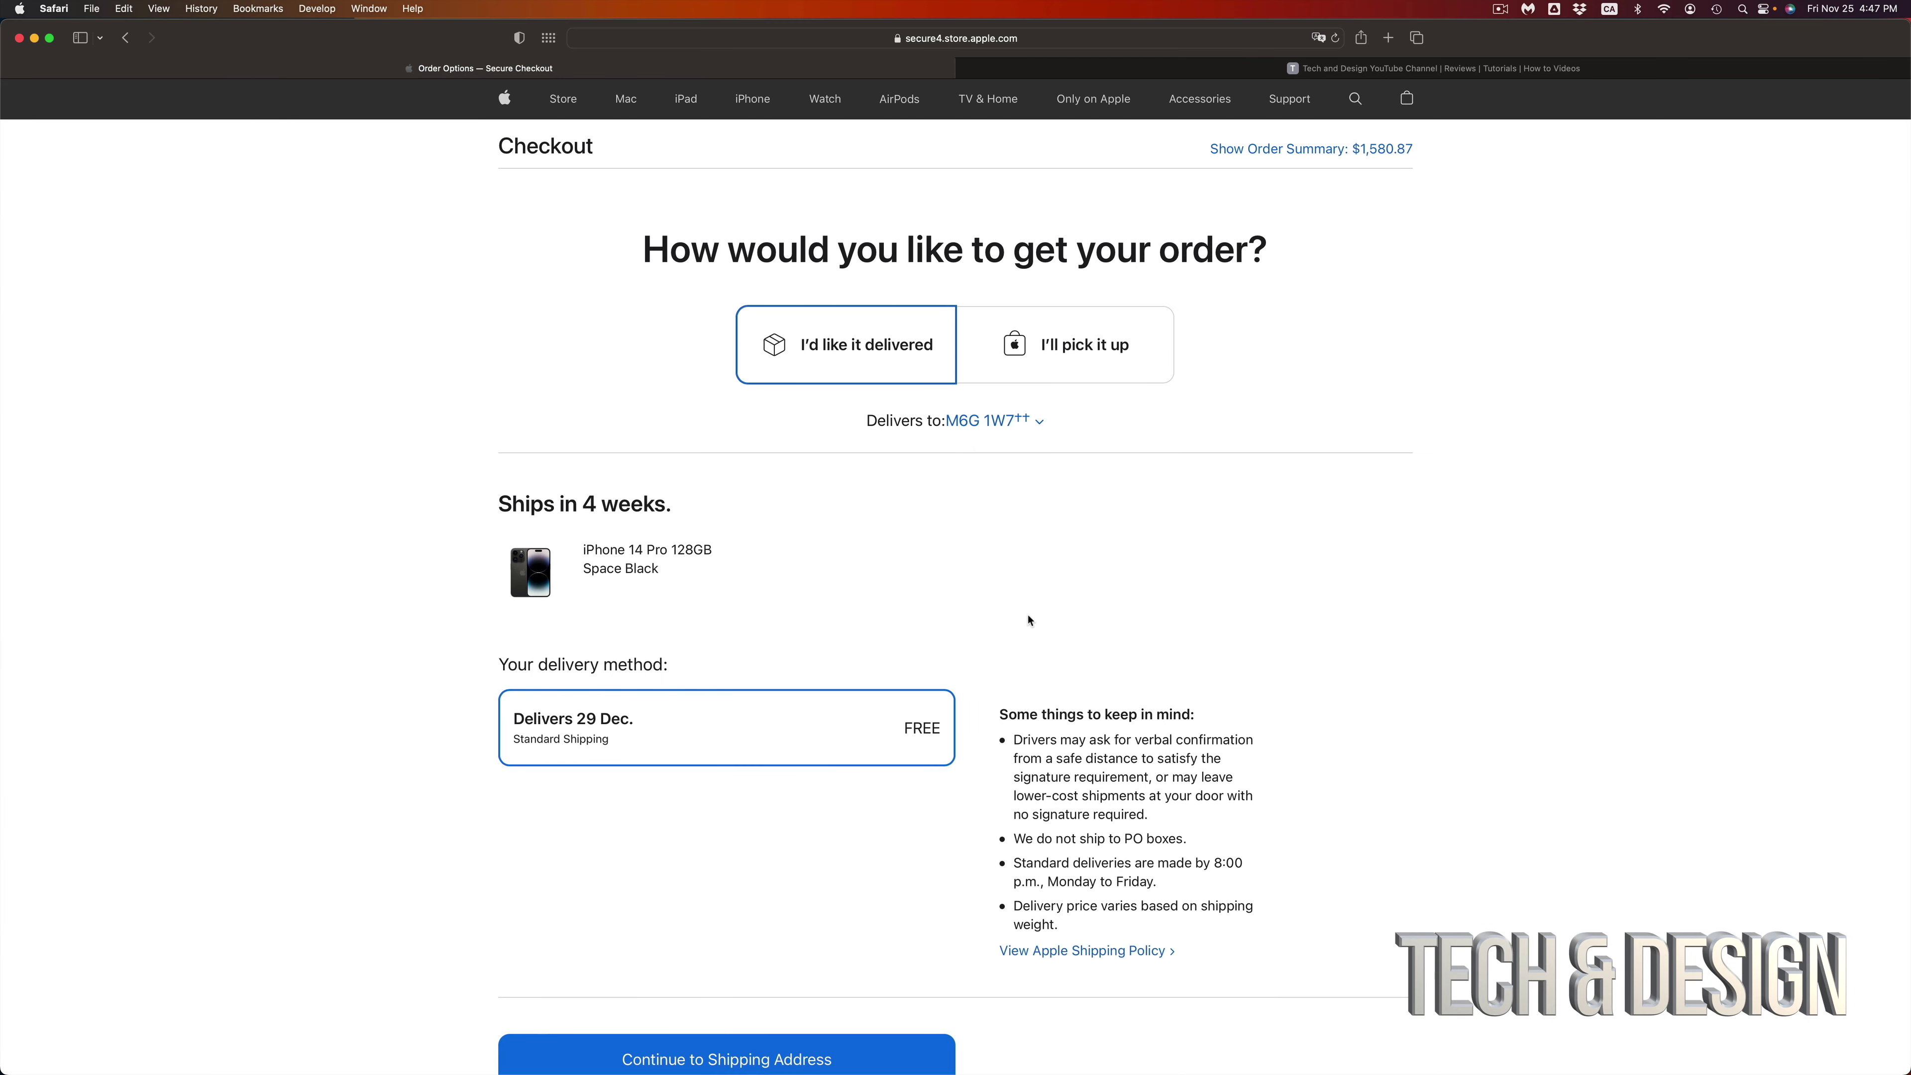
Keep free standard delivery, fill in the mobile phone contact details, and continue to payment.
scroll(1030, 620, "down", 5)
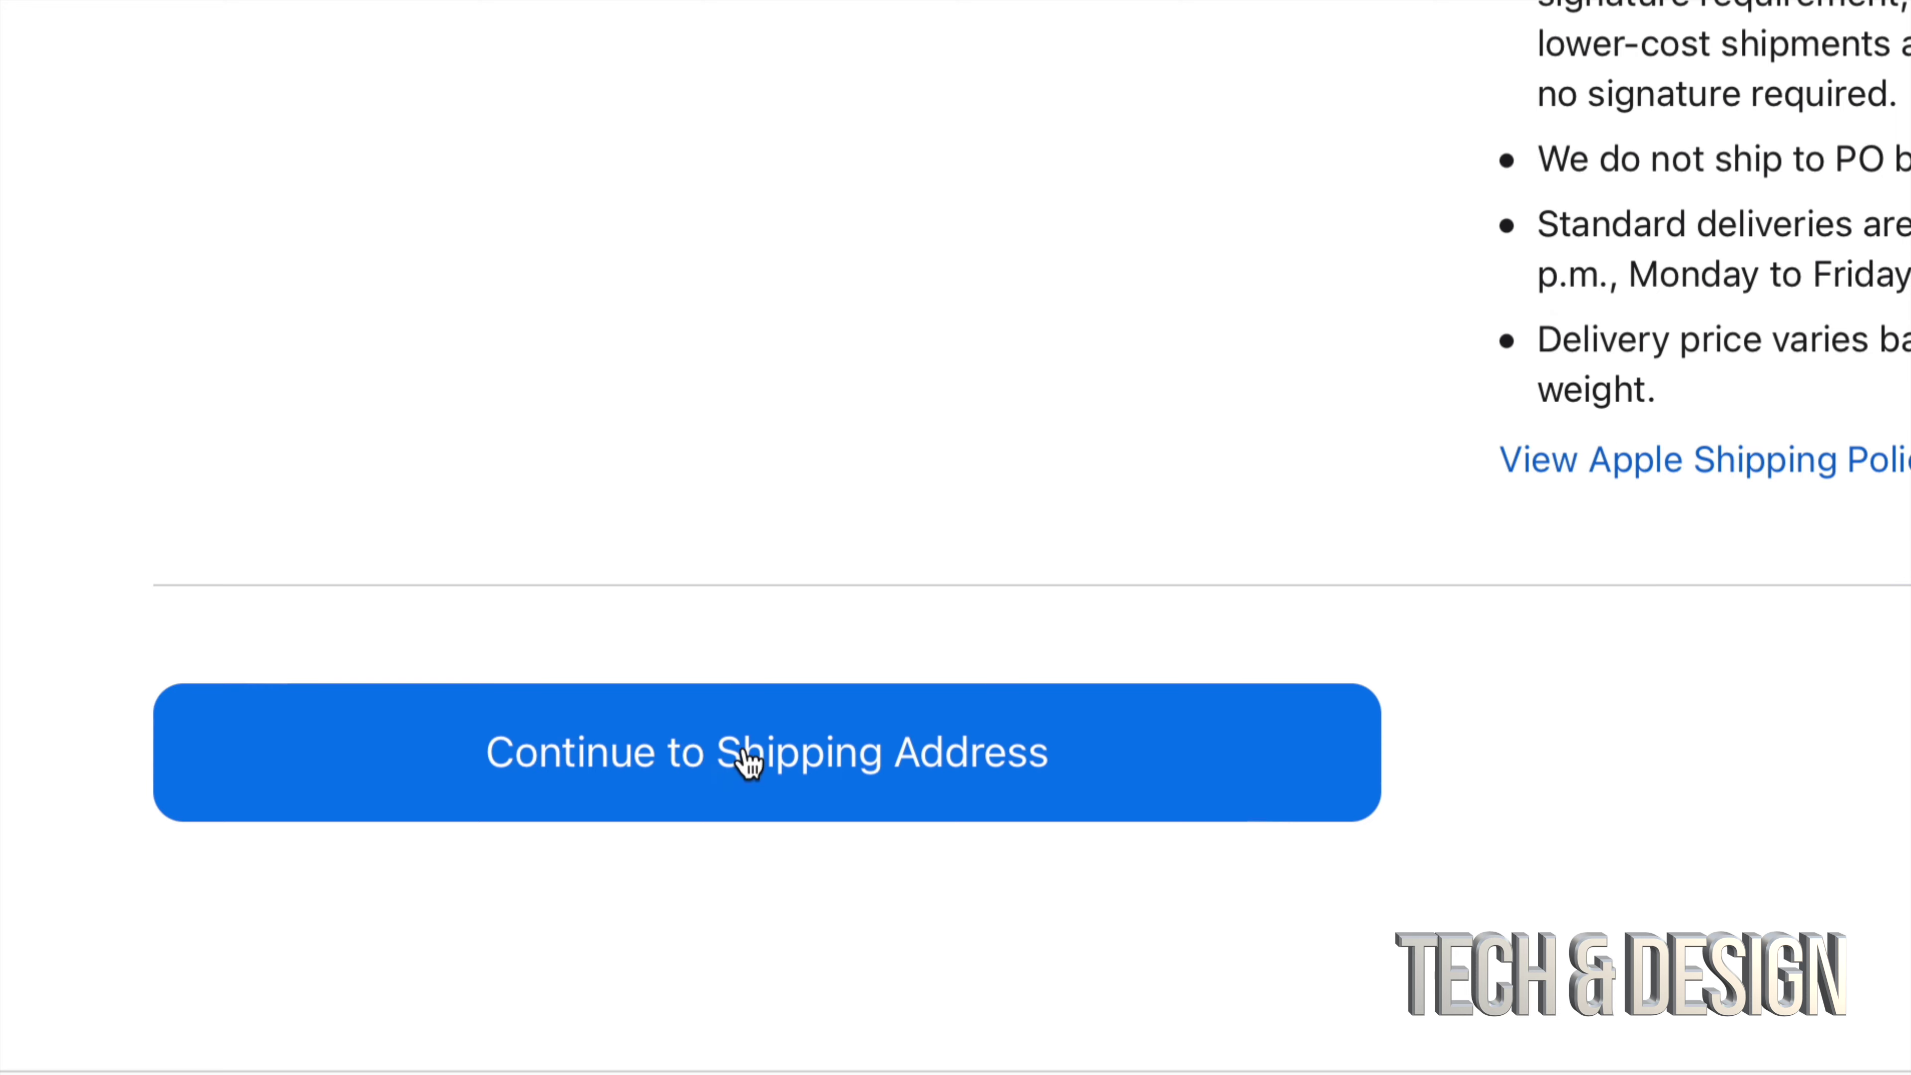
left_click(705, 784)
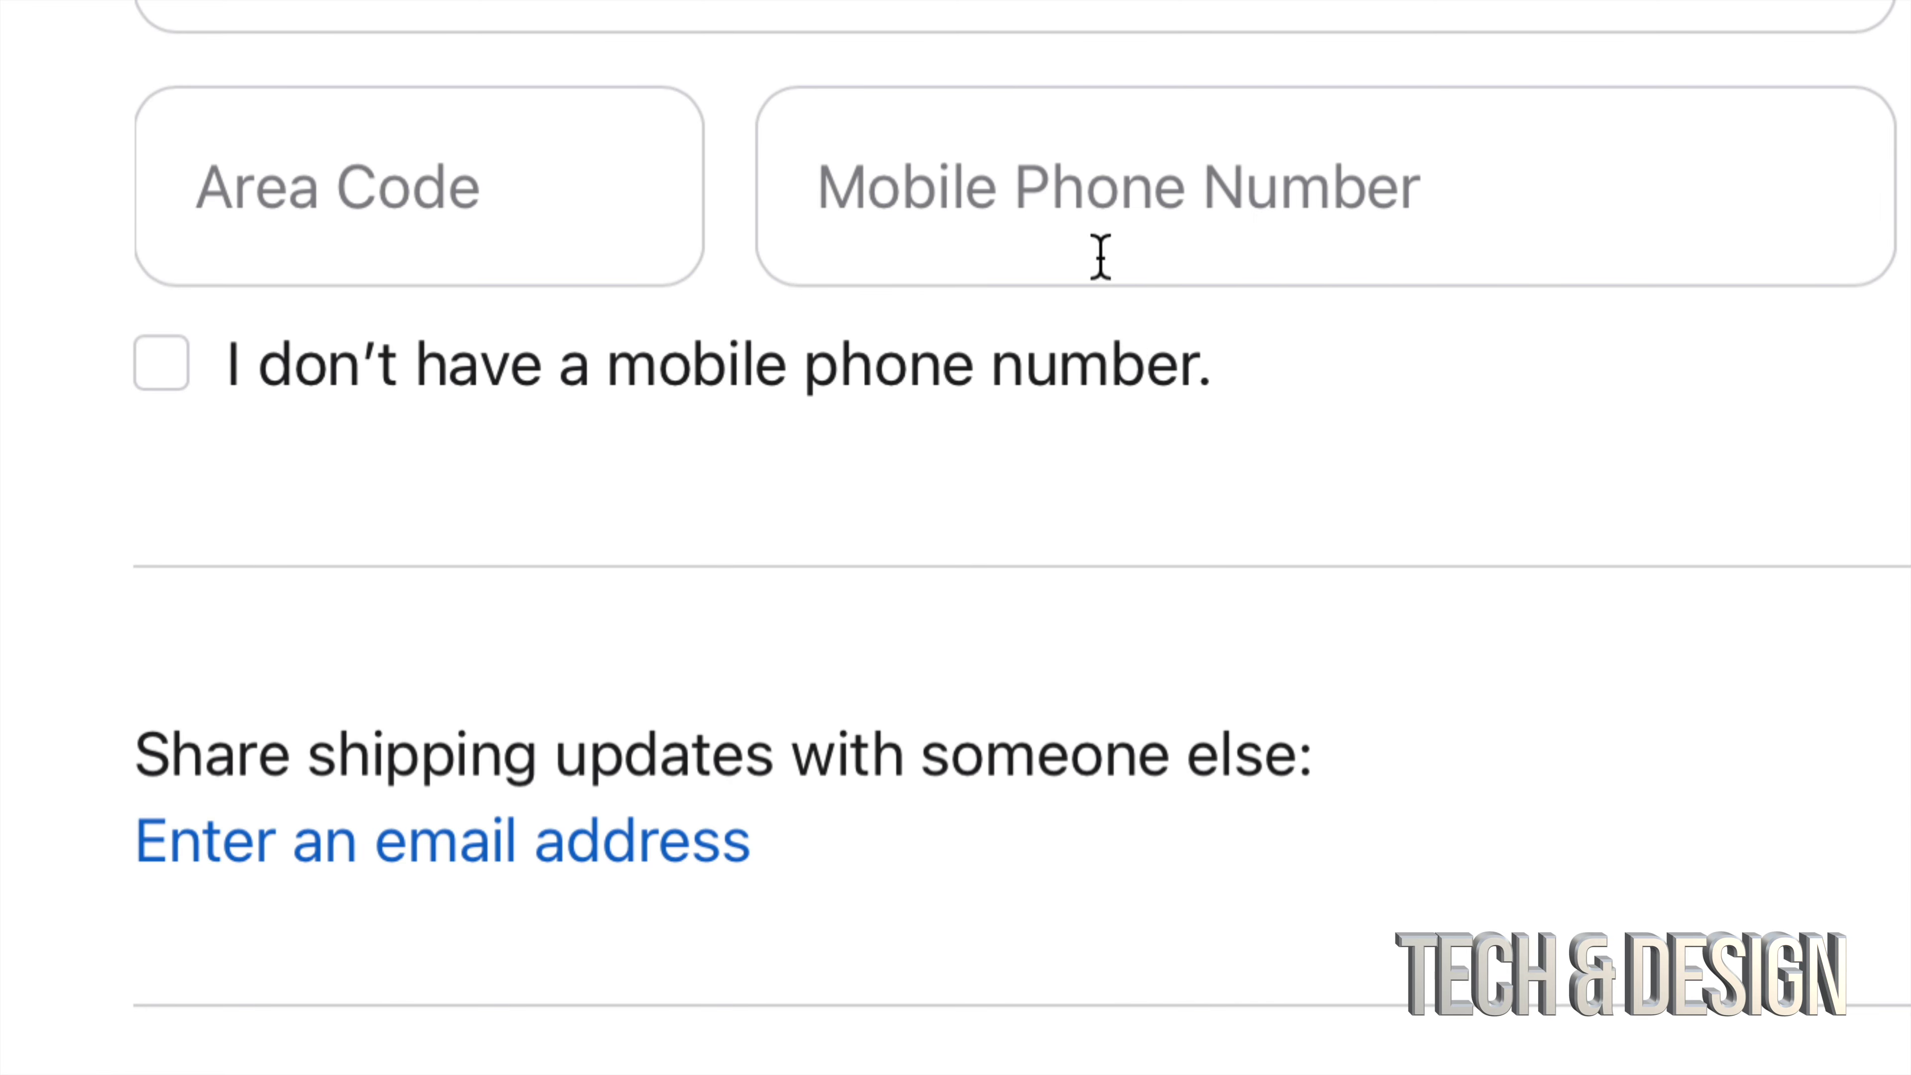
left_click(448, 186)
left_click(972, 211)
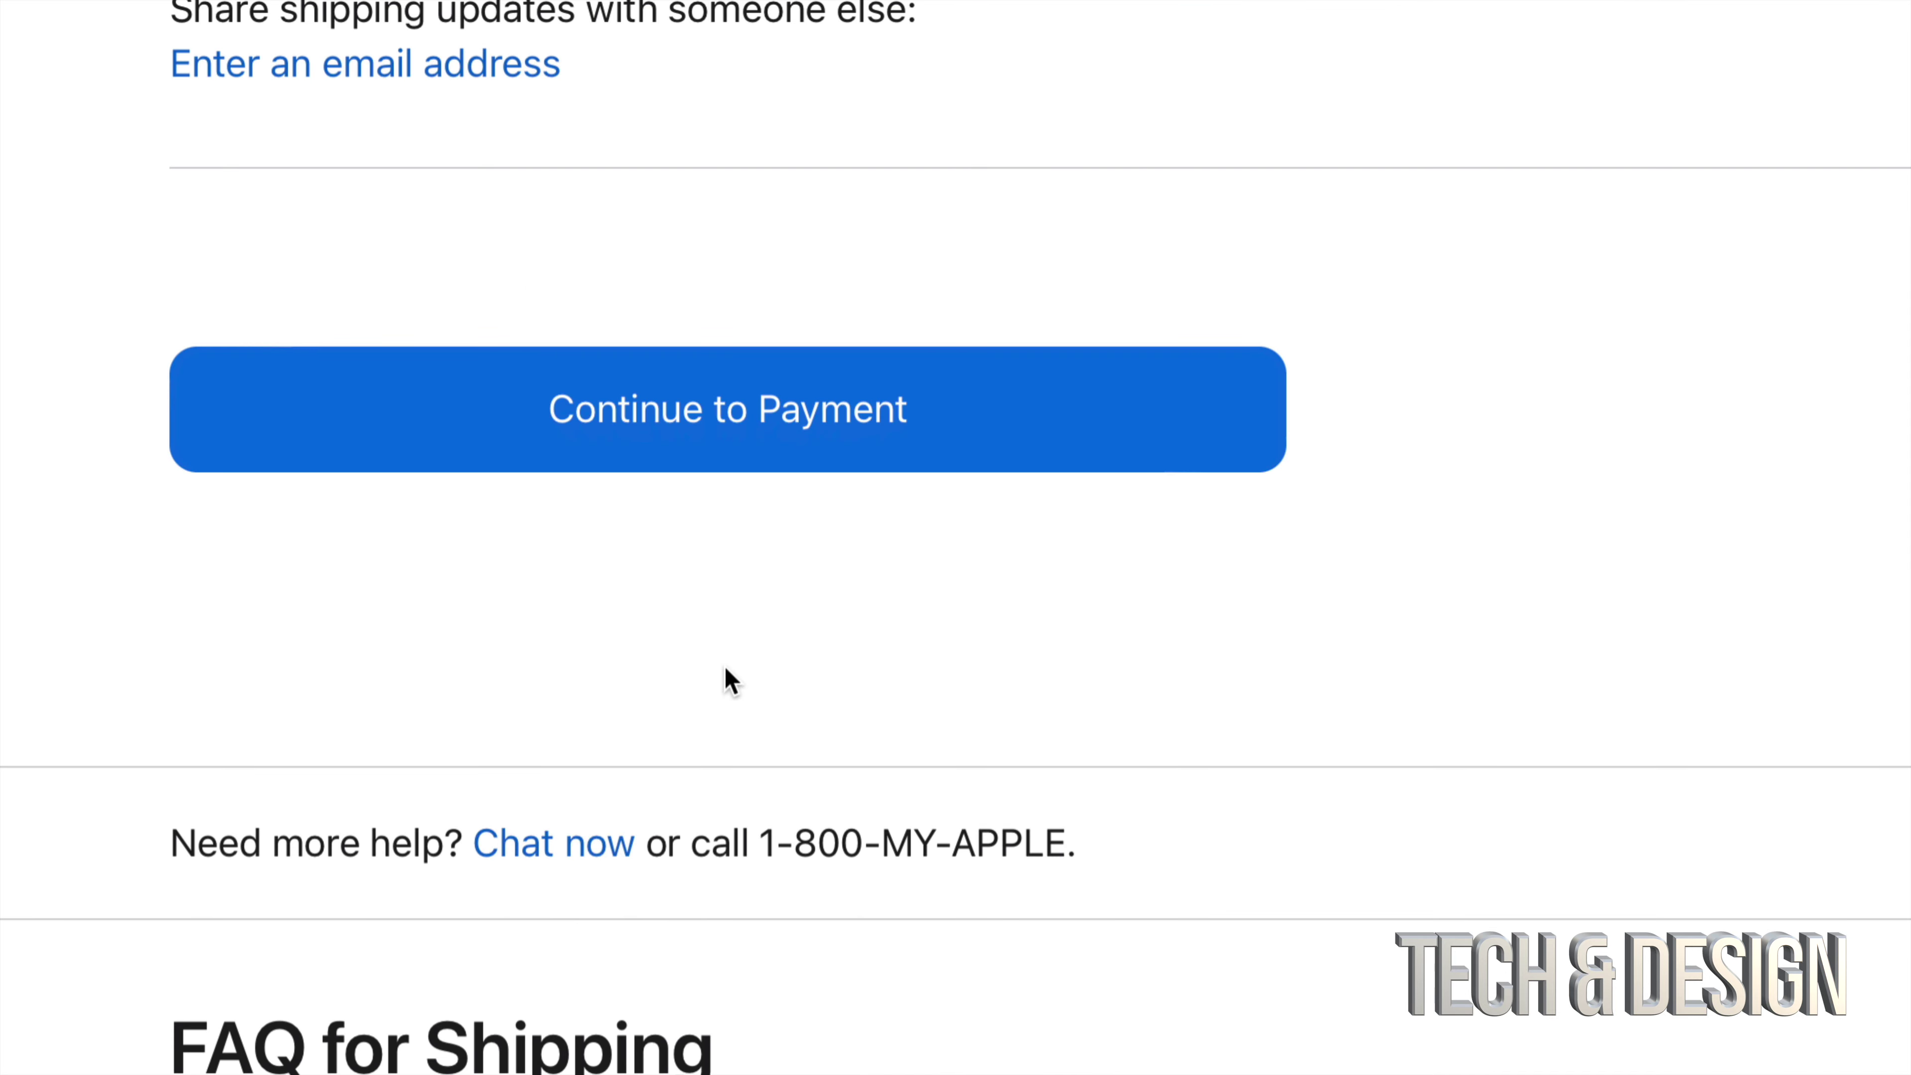
left_click(941, 419)
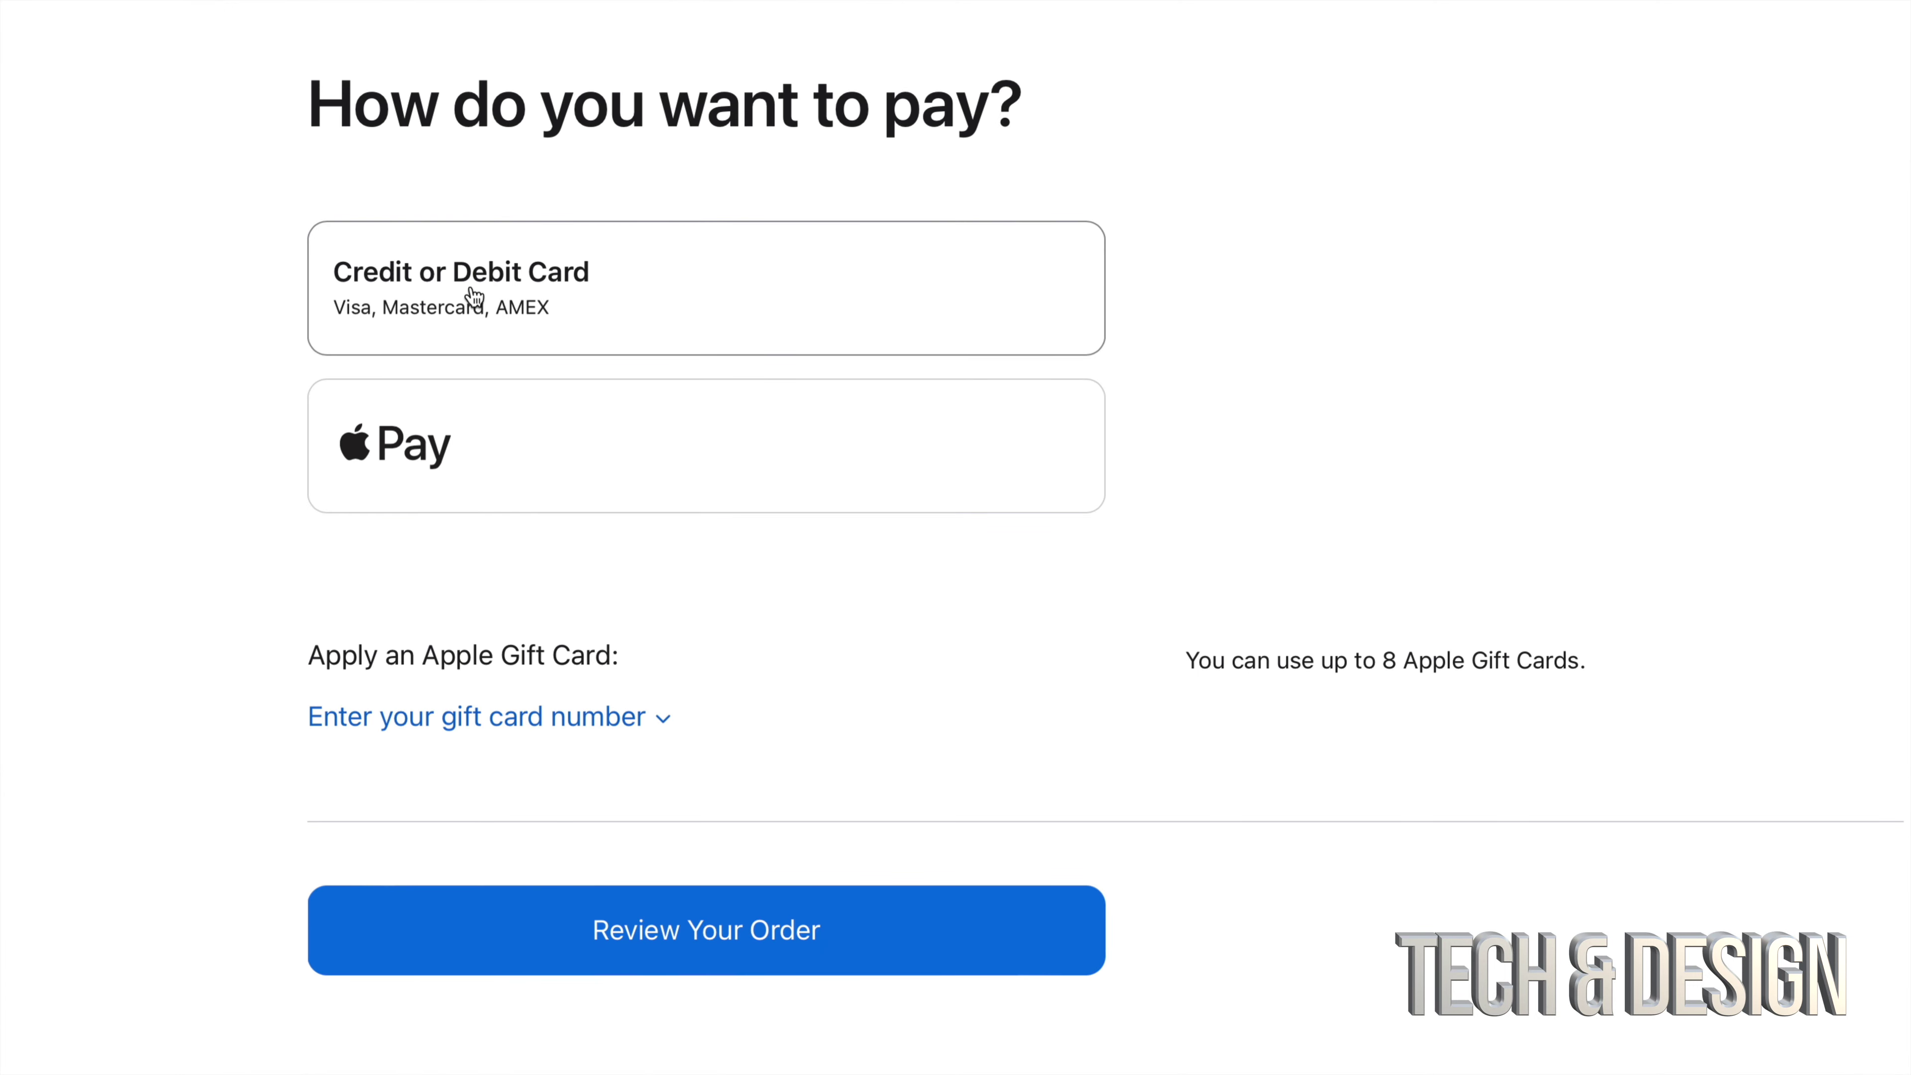
Pay by credit or debit card and proceed to review the $1,399.00 iPhone order.
left_click(497, 288)
scroll(670, 551, "down", 5)
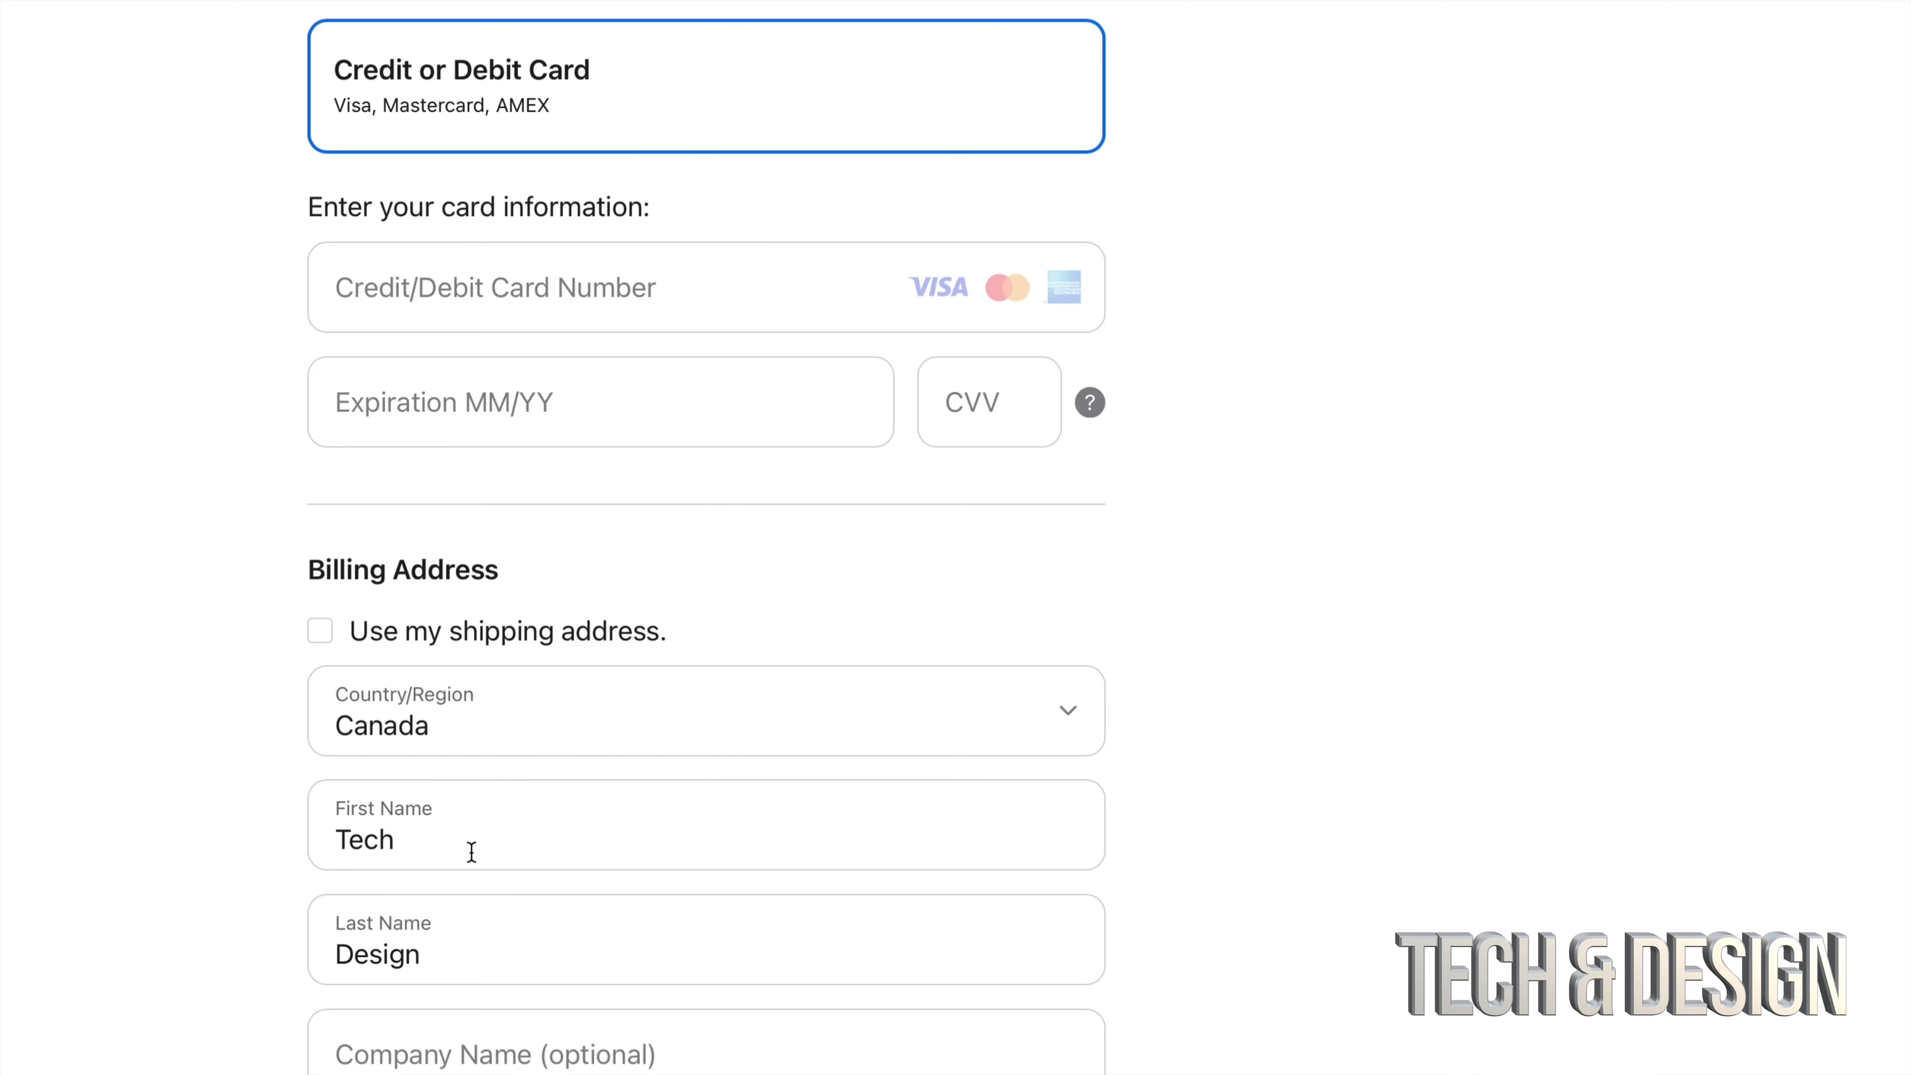
scroll(520, 809, "down", 13)
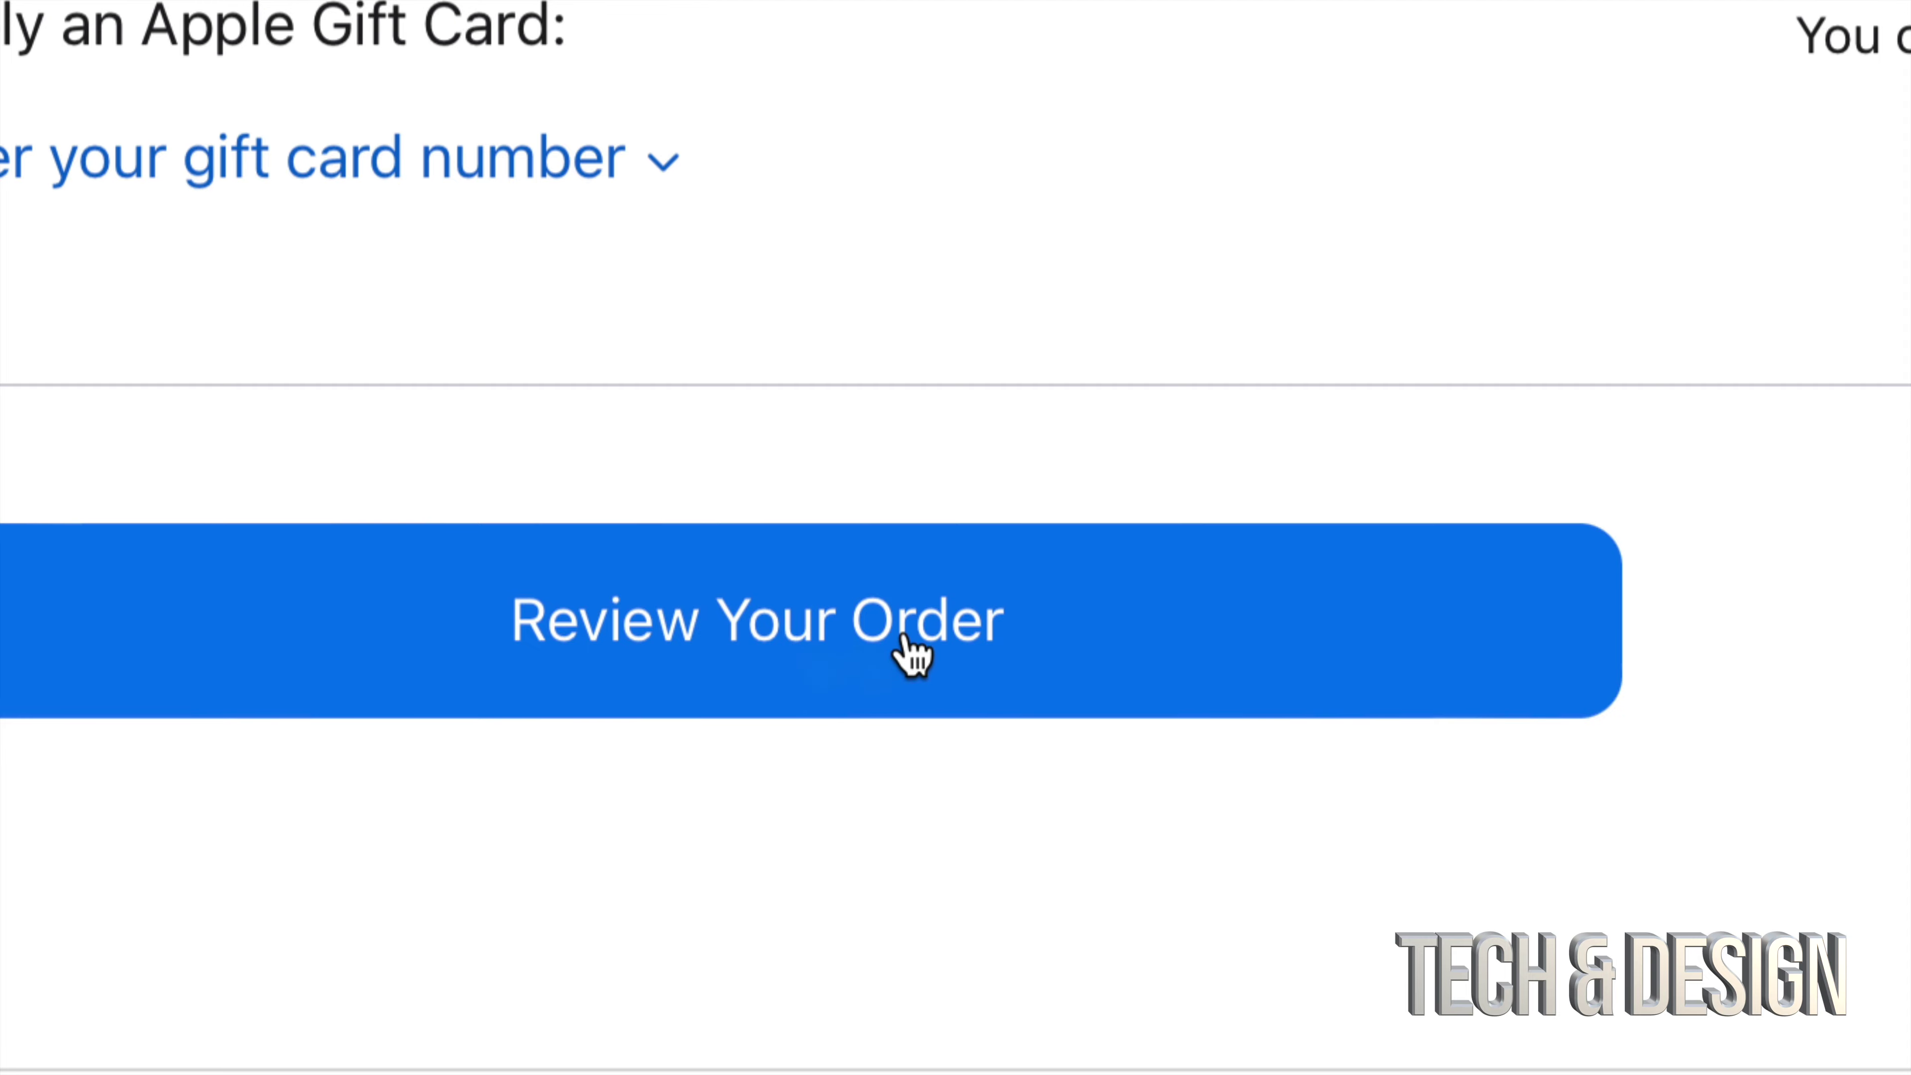
left_click(841, 651)
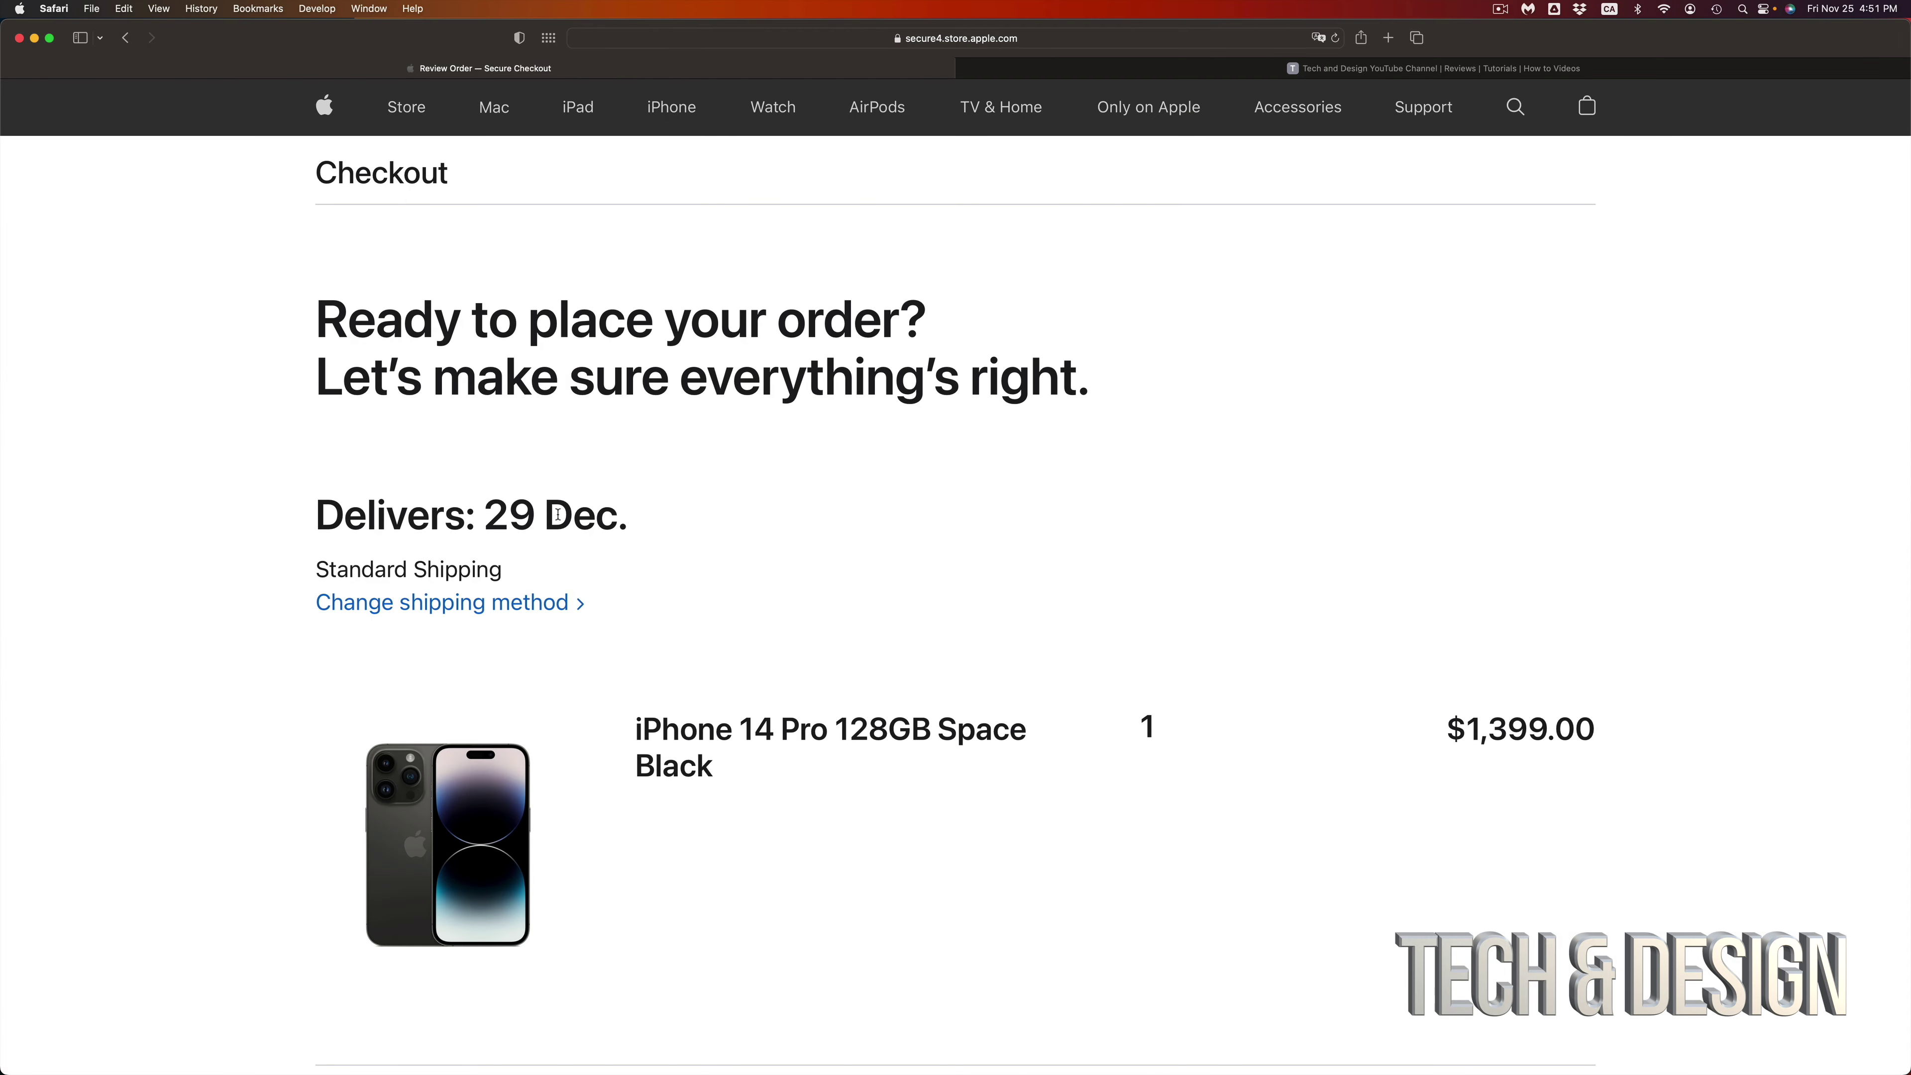
Check the delivery date and the iPhone's $1,399.00 price, then place the order.
left_click_drag(386, 515, 734, 512)
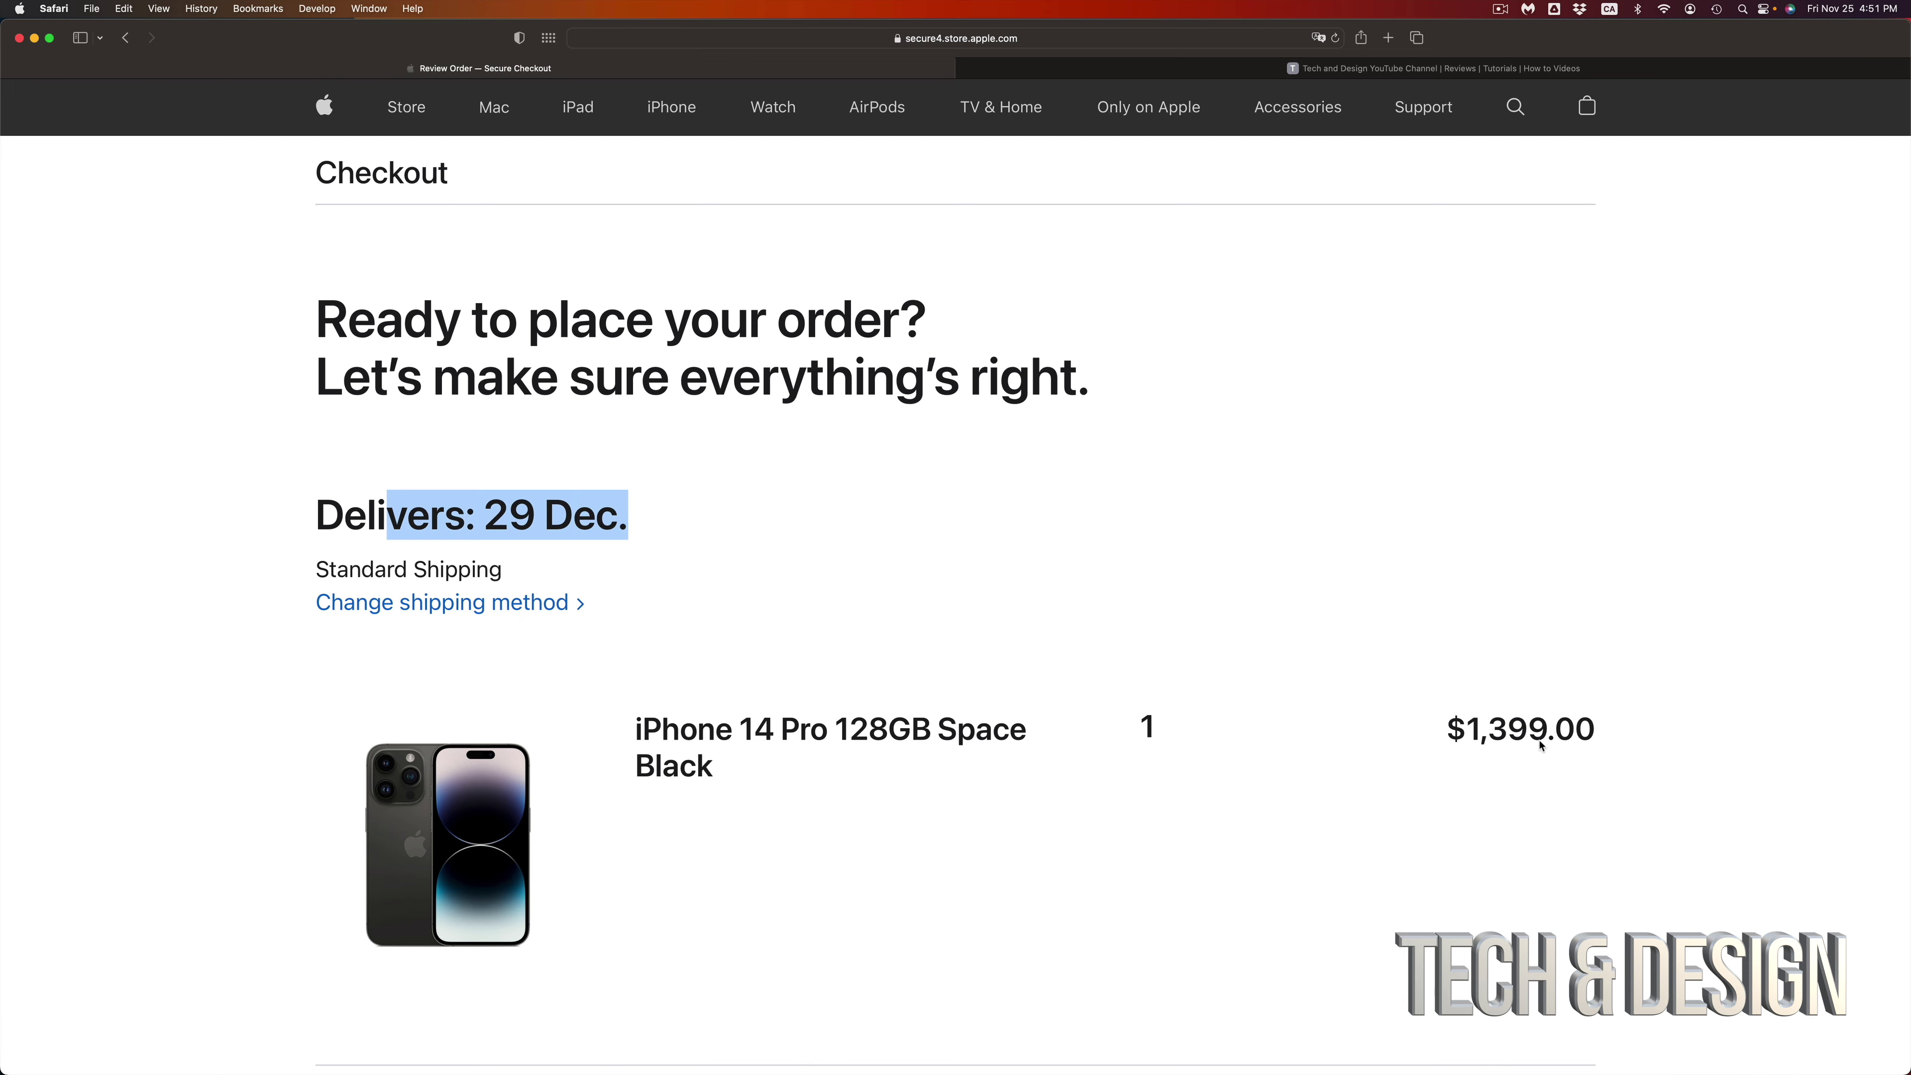
left_click(1516, 729)
left_click_drag(1445, 728, 1738, 718)
scroll(1332, 834, "down", 10)
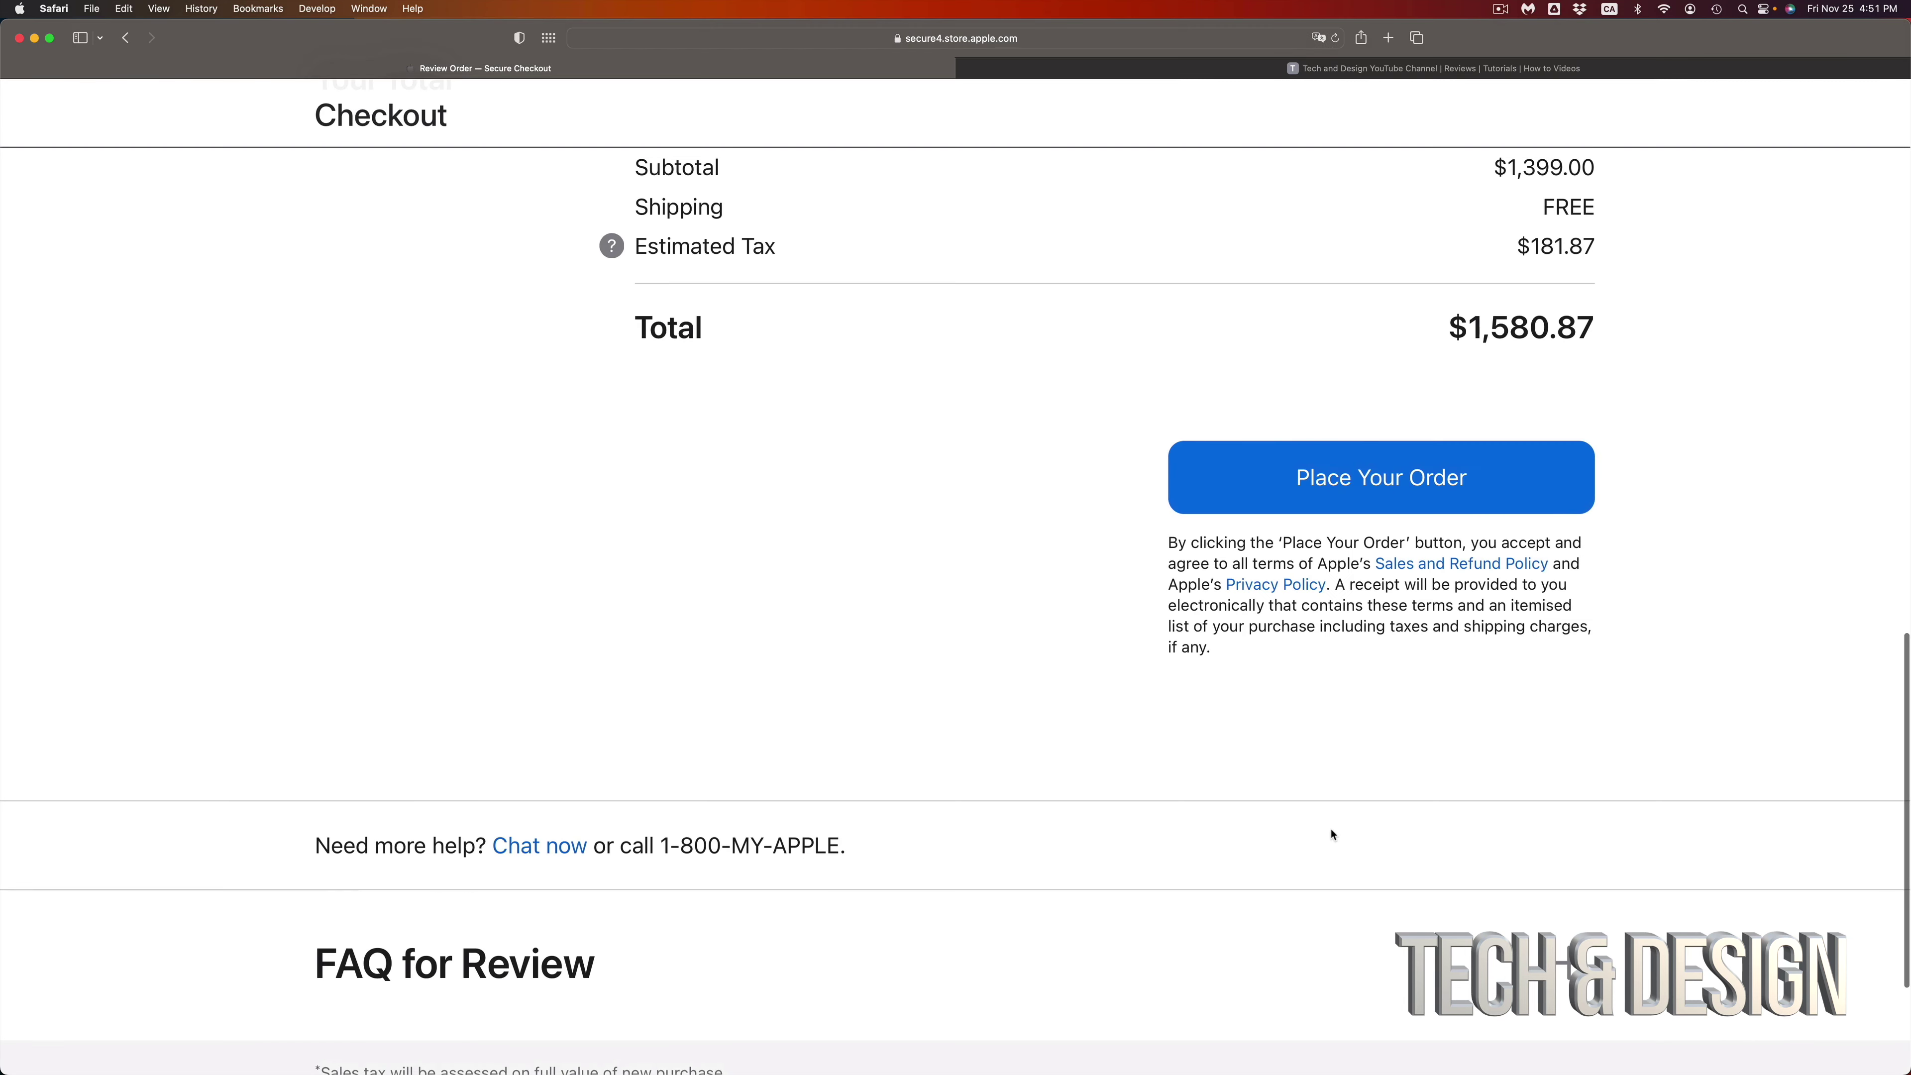
scroll(1332, 834, "down", 1)
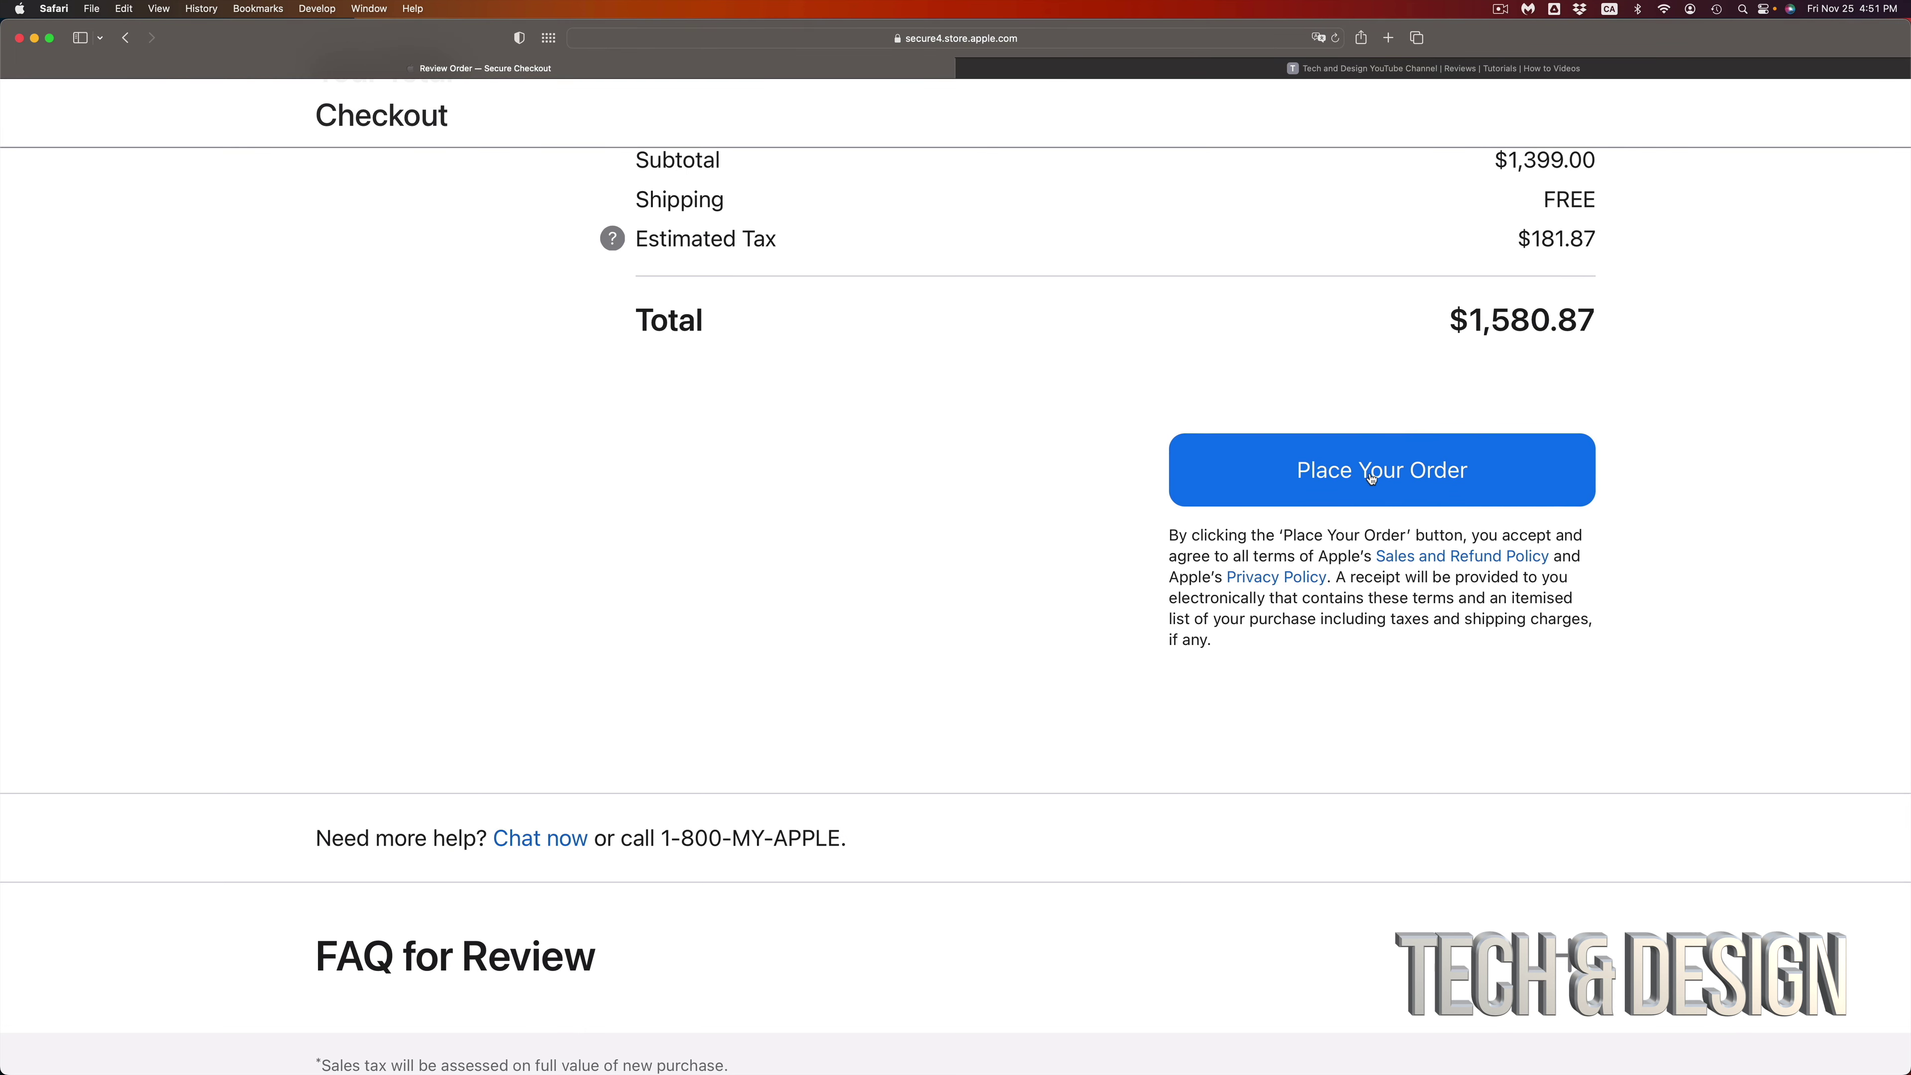
left_click(1372, 479)
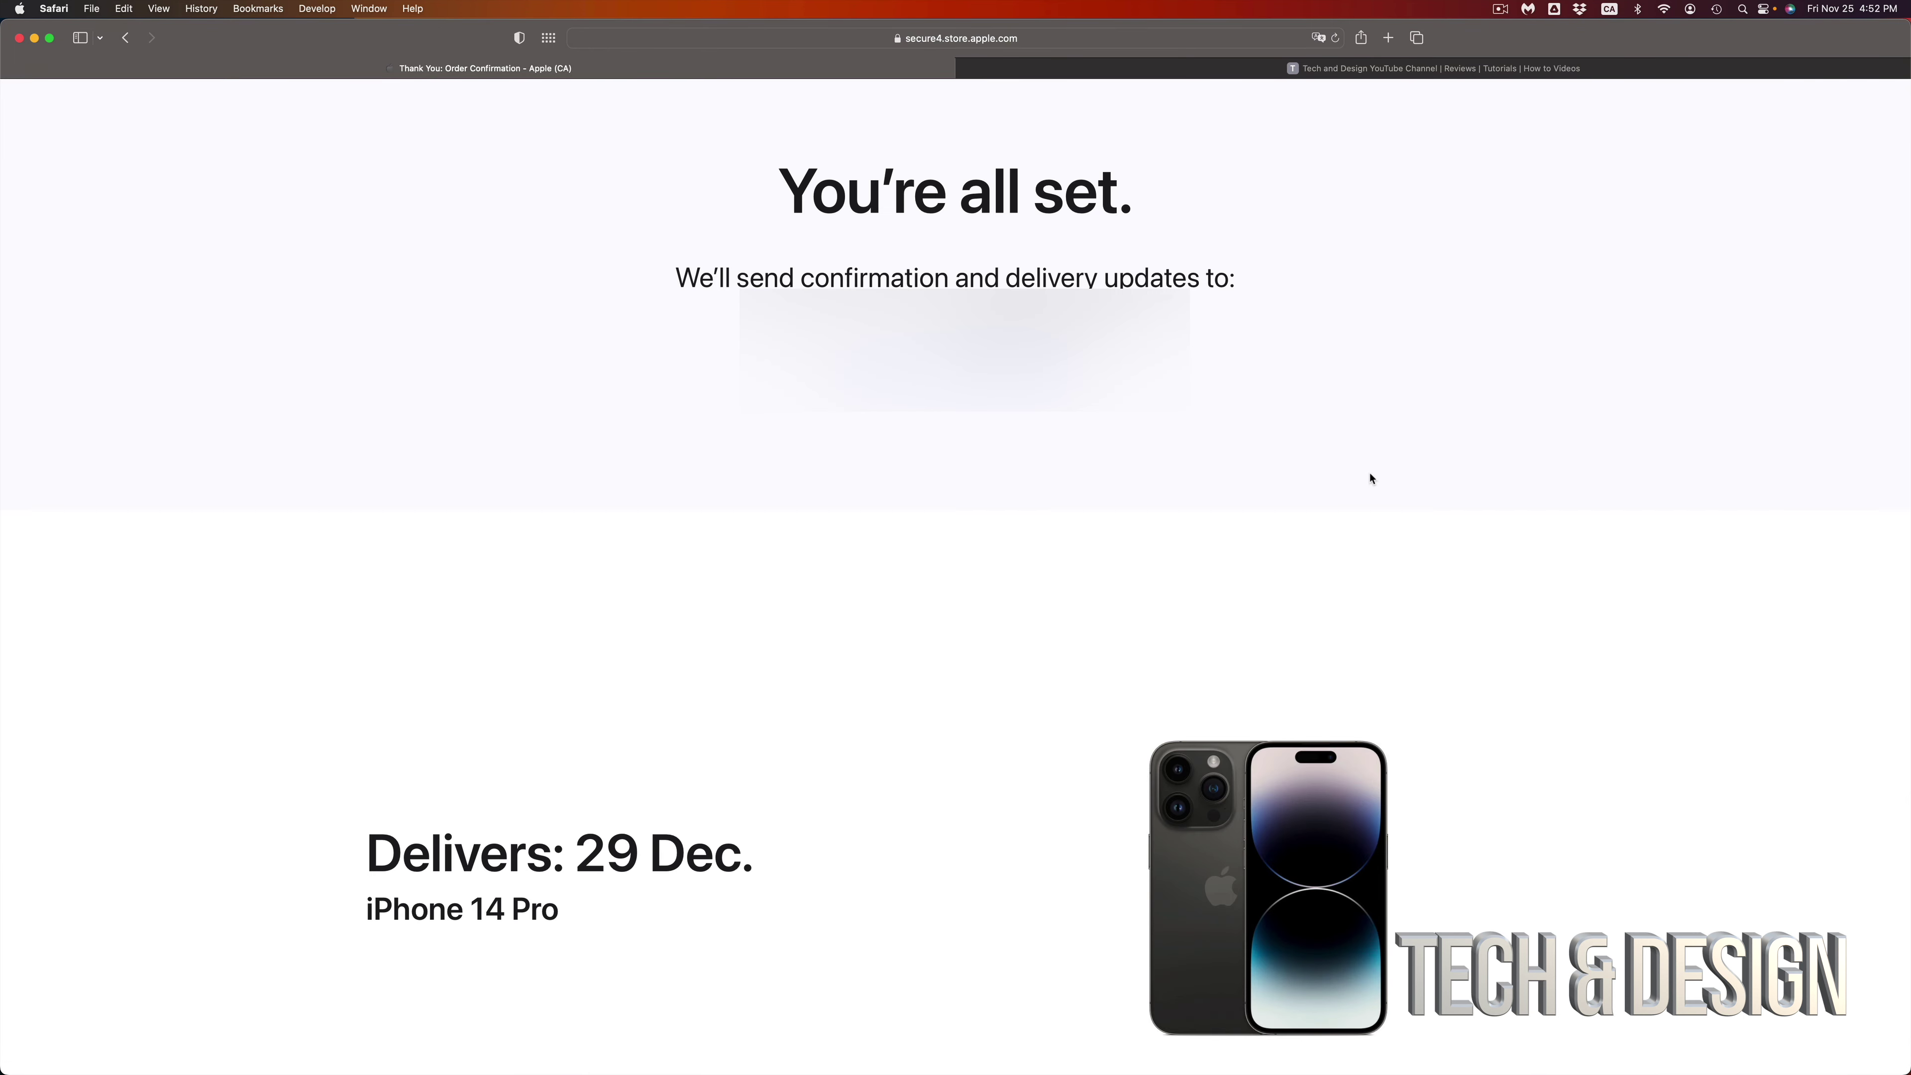